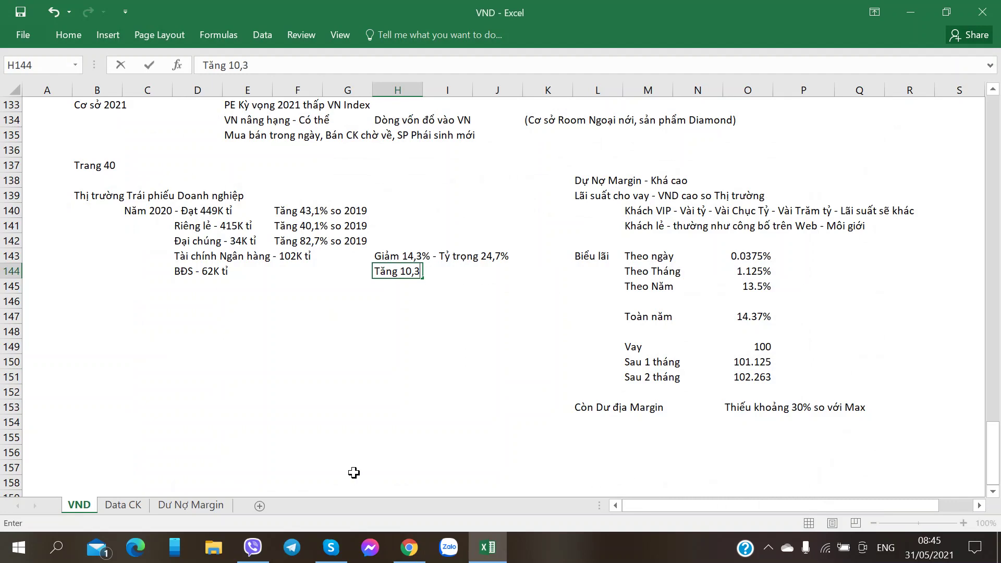
Complete the BĐS note in H144 as "Tăng 10,3% - Tỷ trọng 15,1%", using the figures on page 40 of the report PDF
{"action": "key", "text": "alt+Tab"}
{"action": "key", "text": "alt+Tab"}
{"action": "type", "text": "%"}
{"action": "key", "text": "alt+Tab"}
{"action": "key", "text": "alt+Tab"}
{"action": "type", "text": "- Tỷ trọng 15"}
{"action": "key", "text": "alt+Tab"}
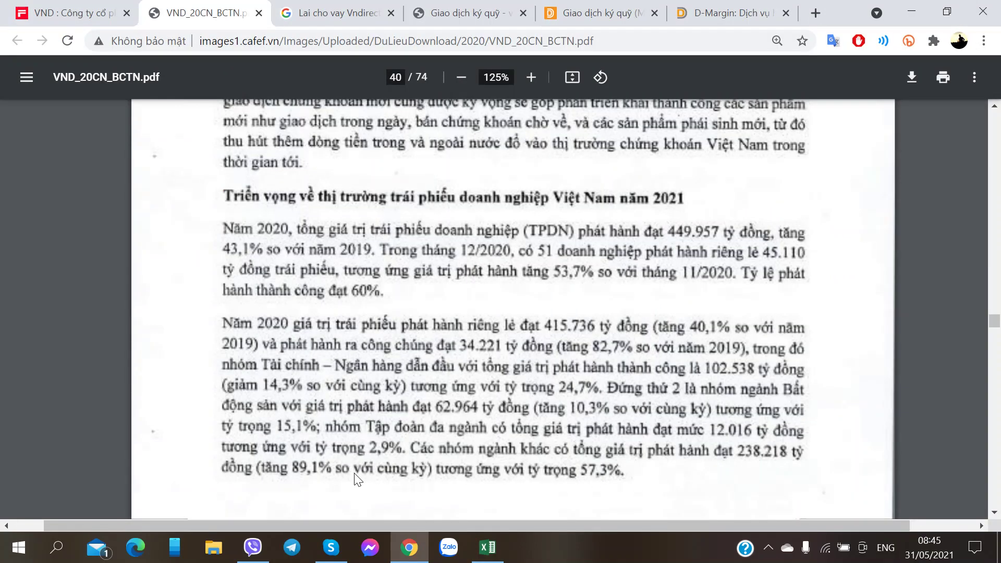
{"action": "key", "text": "alt+Tab"}
{"action": "type", "text": ",1%"}
{"action": "key", "text": "Return"}
Start the row below BĐS with the label "Tập đoàn Đa ngành" in cell D145
{"action": "key", "text": "alt+Tab"}
{"action": "key", "text": "alt+Tab"}
{"action": "key", "text": "Left"}
{"action": "key", "text": "Left"}
{"action": "key", "text": "Left"}
{"action": "key", "text": "Left"}
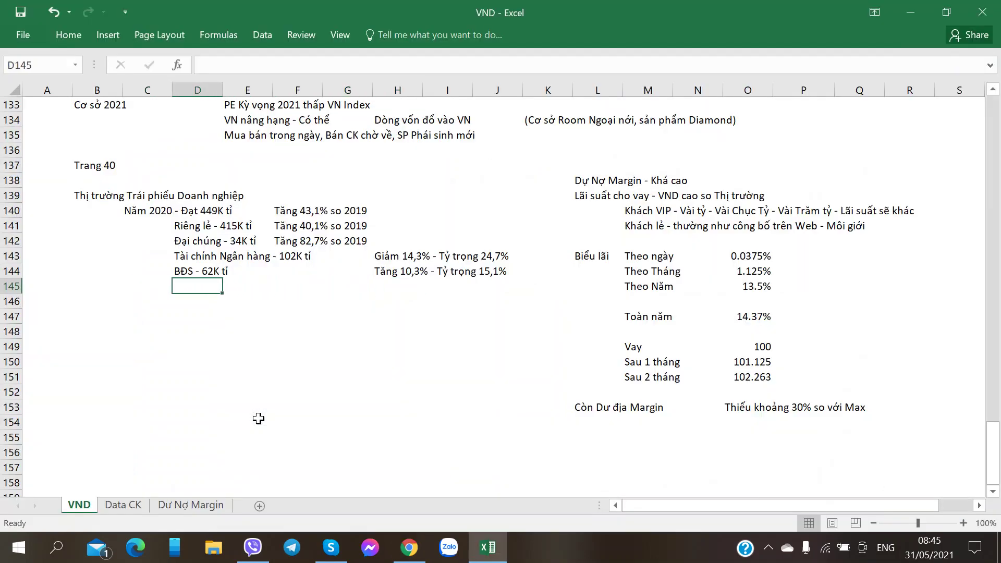
{"action": "type", "text": "D"}
{"action": "key", "text": "BackSpace"}
{"action": "key", "text": "BackSpace"}
{"action": "type", "text": "Tâ"}
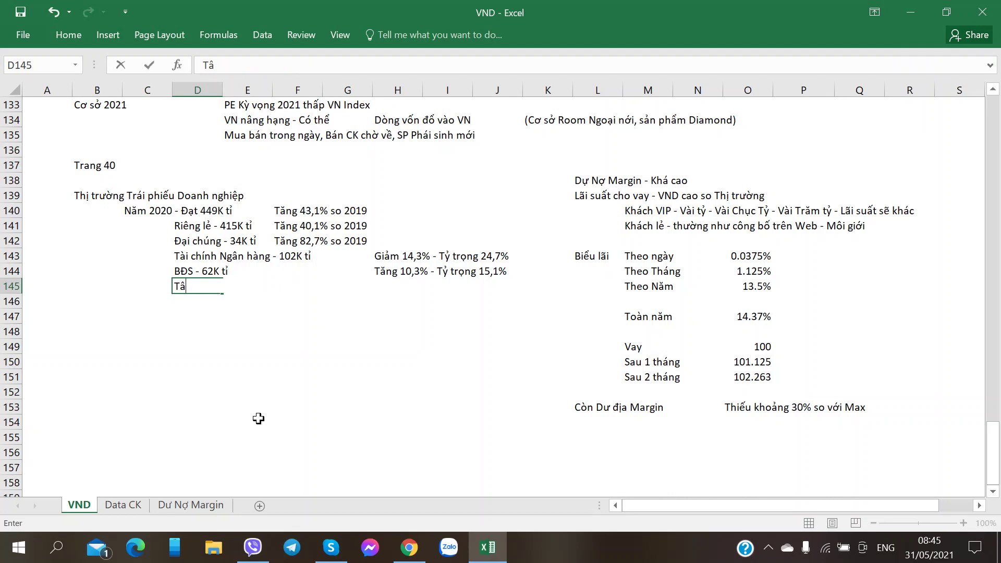
{"action": "type", "text": "p đoàn Đa "}
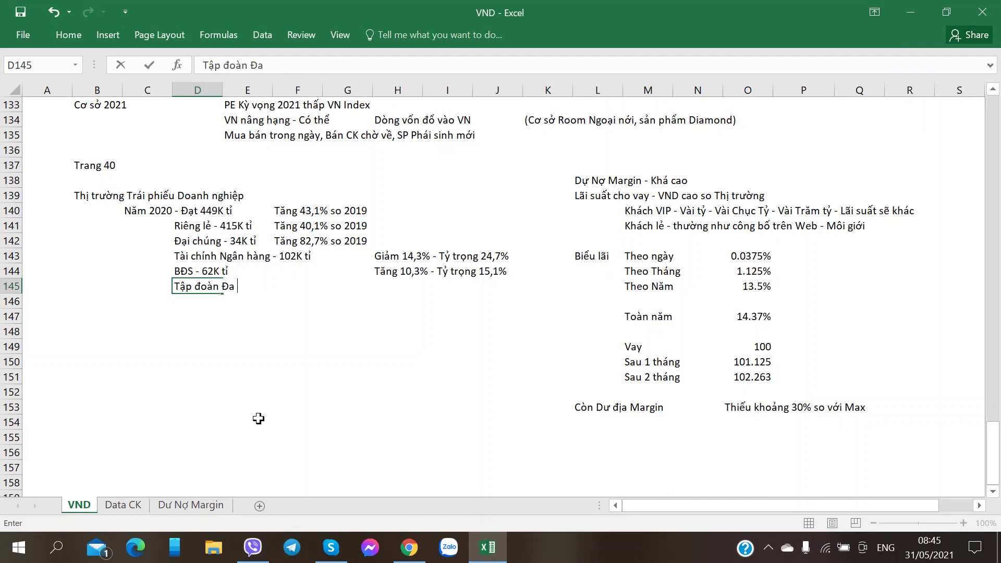
{"action": "type", "text": "ngành 0"}
Add the issuance value from the report to the D145 label, completing it as "Tập đoàn Đa ngành - 12K tỉ"
{"action": "key", "text": "alt+Tab"}
{"action": "key", "text": "alt+Tab"}
{"action": "key", "text": "alt+Tab"}
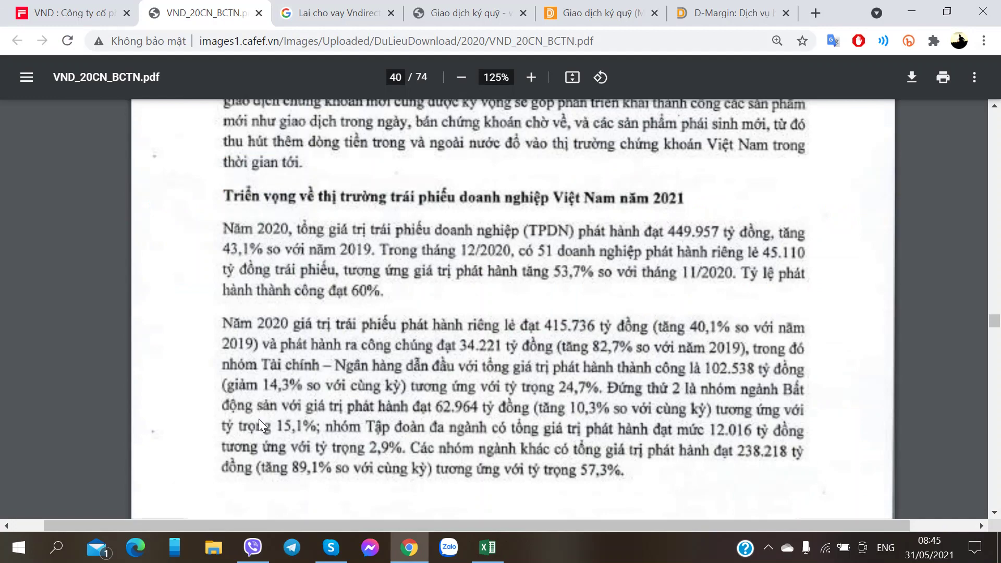
{"action": "key", "text": "alt+Tab"}
{"action": "key", "text": "alt+Tab"}
{"action": "key", "text": "alt+Tab"}
{"action": "type", "text": "-"}
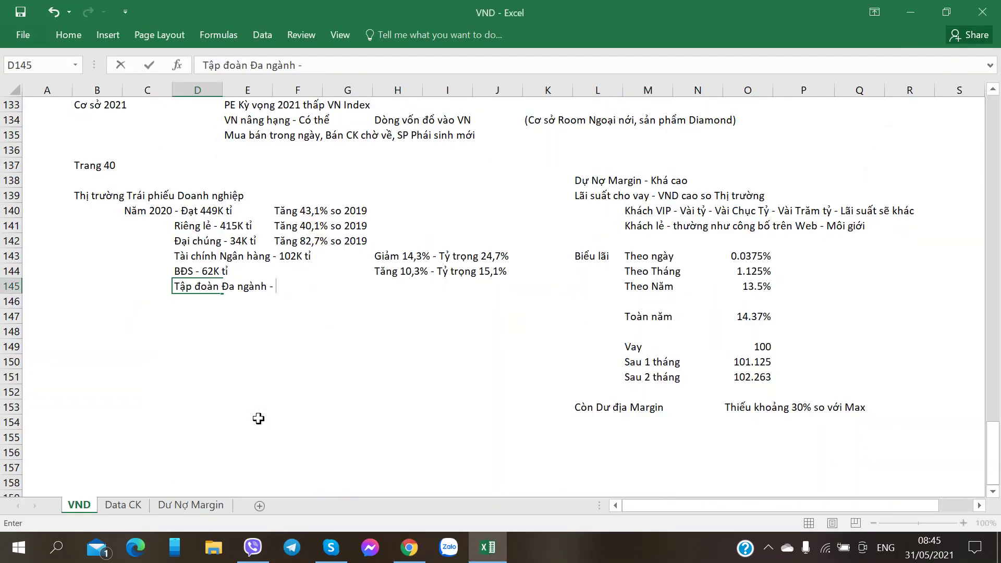
{"action": "key", "text": "alt+Tab"}
{"action": "key", "text": "alt+Tab"}
{"action": "type", "text": "12K"}
Enter the multi-sector group's share from the report in I145 as "Tỷ trọng 2,9%"
{"action": "key", "text": "Right"}
{"action": "key", "text": "Right"}
{"action": "key", "text": "Right"}
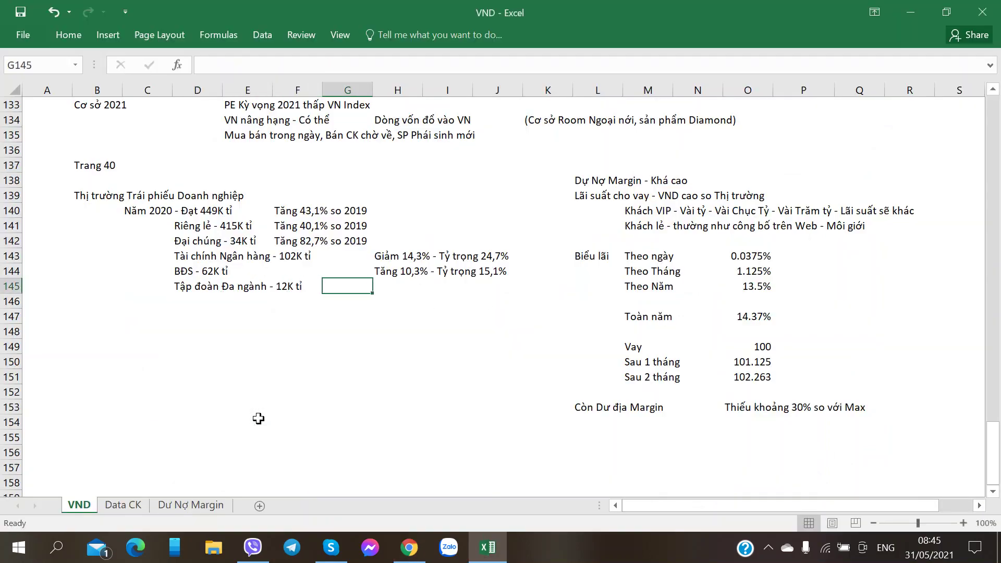
{"action": "key", "text": "alt+Tab"}
{"action": "key", "text": "alt+Tab"}
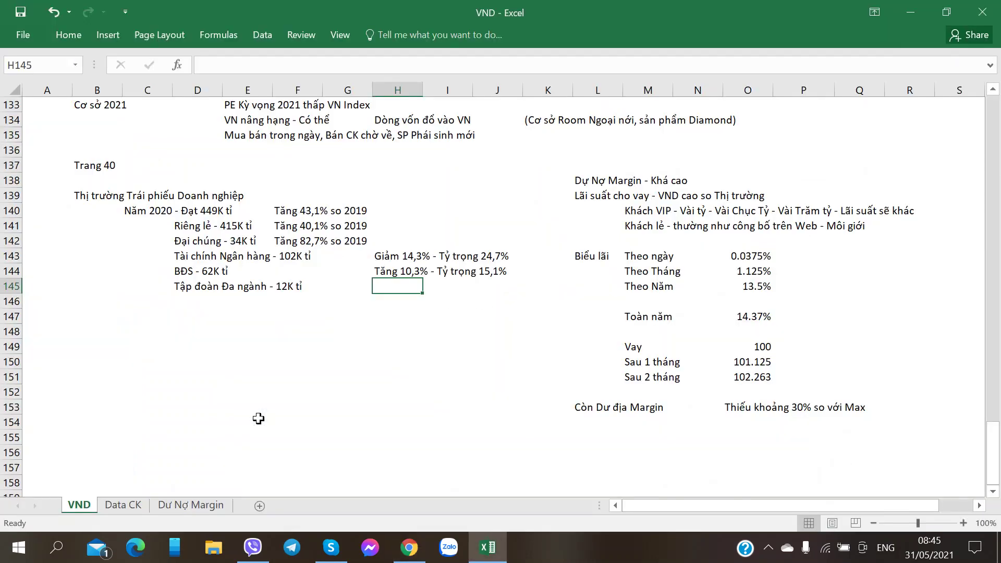
{"action": "key", "text": "alt+Tab"}
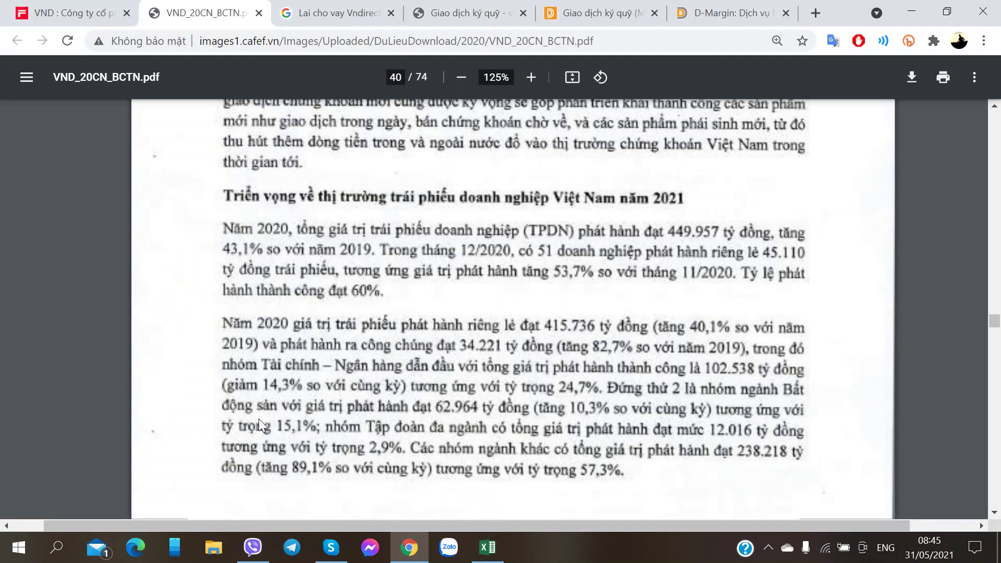
{"action": "key", "text": "alt+Tab"}
{"action": "type", "text": "Ty"}
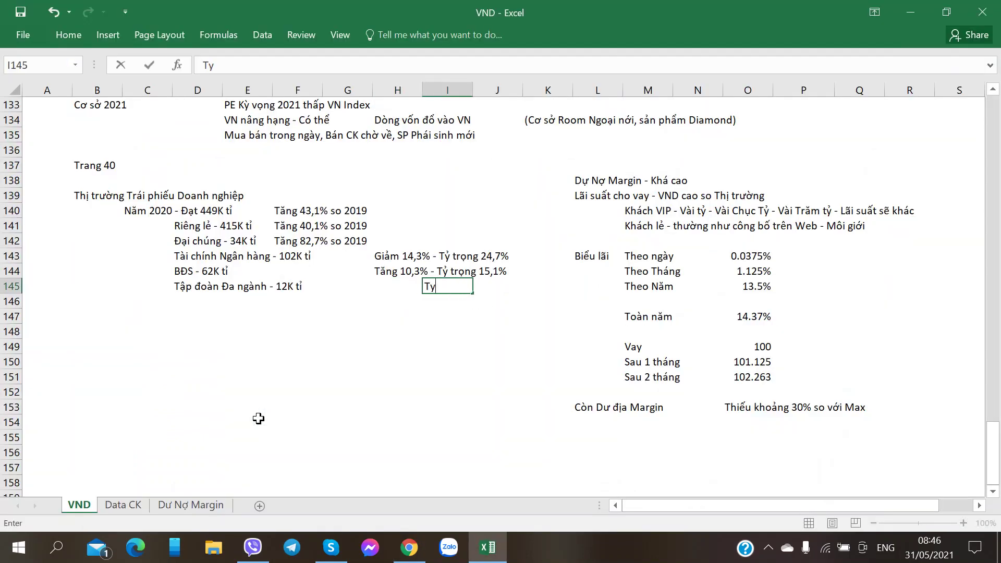
{"action": "type", "text": " trọng"}
{"action": "key", "text": "alt+Tab"}
{"action": "key", "text": "alt+Tab"}
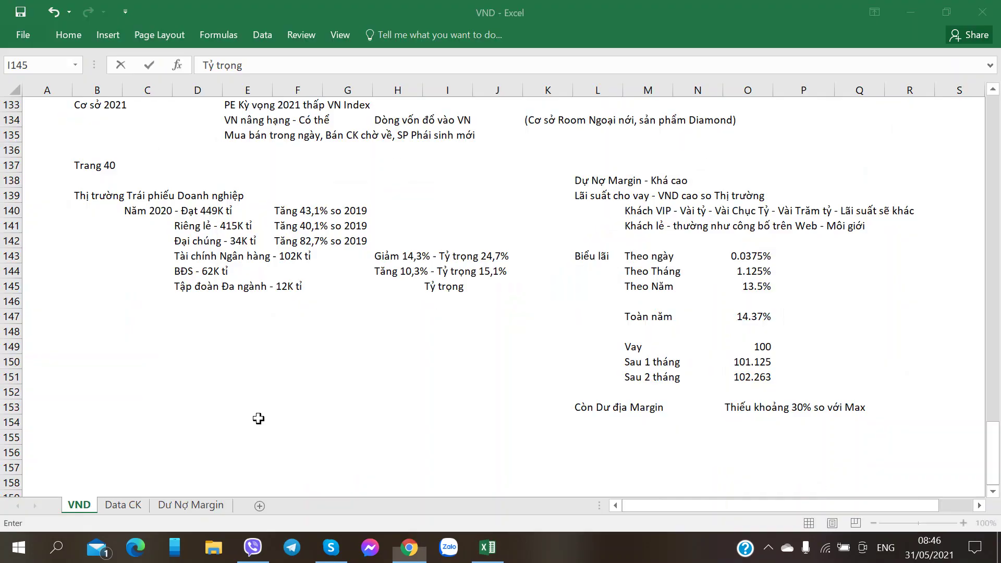
{"action": "type", "text": "2,9%"}
Enter the label "Khác" in D146 for the other sectors, correcting the mistyped text
{"action": "key", "text": "alt+Tab"}
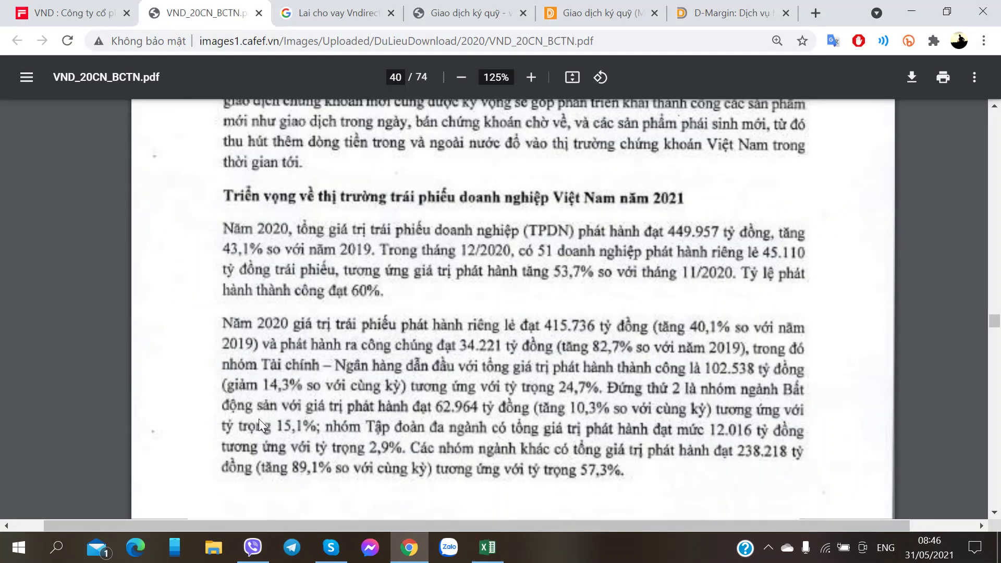
{"action": "key", "text": "alt+Tab"}
{"action": "type", "text": "tgaso"}
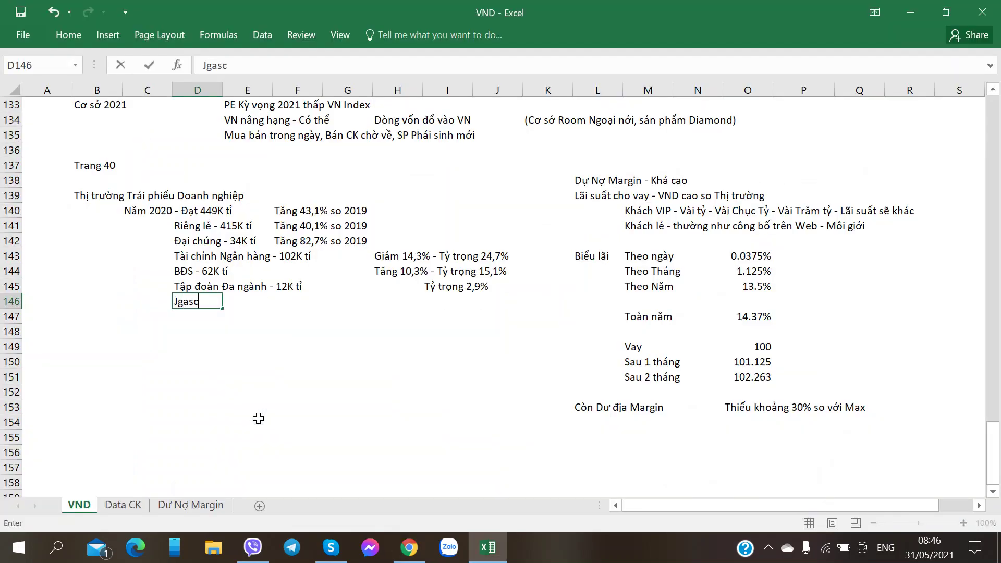
{"action": "key", "text": "BackSpace"}
{"action": "key", "text": "BackSpace"}
{"action": "key", "text": "BackSpace"}
{"action": "key", "text": "BackSpace"}
{"action": "key", "text": "BackSpace"}
{"action": "type", "text": "hác"}
{"action": "key", "text": "BackSpace"}
{"action": "key", "text": "BackSpace"}
{"action": "type", "text": "KHác"}
{"action": "key", "text": "BackSpace"}
{"action": "key", "text": "BackSpace"}
{"action": "type", "text": "hác"}
{"action": "key", "text": "Right"}
{"action": "key", "text": "Left"}
Extend the D146 label with the issuance value from the report to read "Khác - 238K tỉ"
{"action": "key", "text": "alt+Tab"}
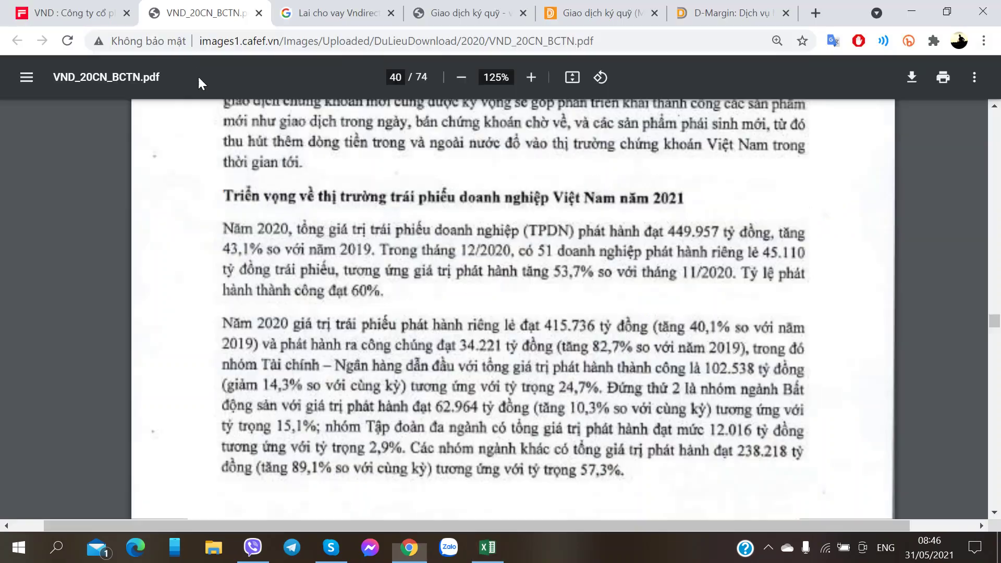
{"action": "key", "text": "alt+Tab"}
{"action": "key", "text": "Right"}
{"action": "key", "text": "Right"}
{"action": "left_click", "coordinate": [175, 302]}
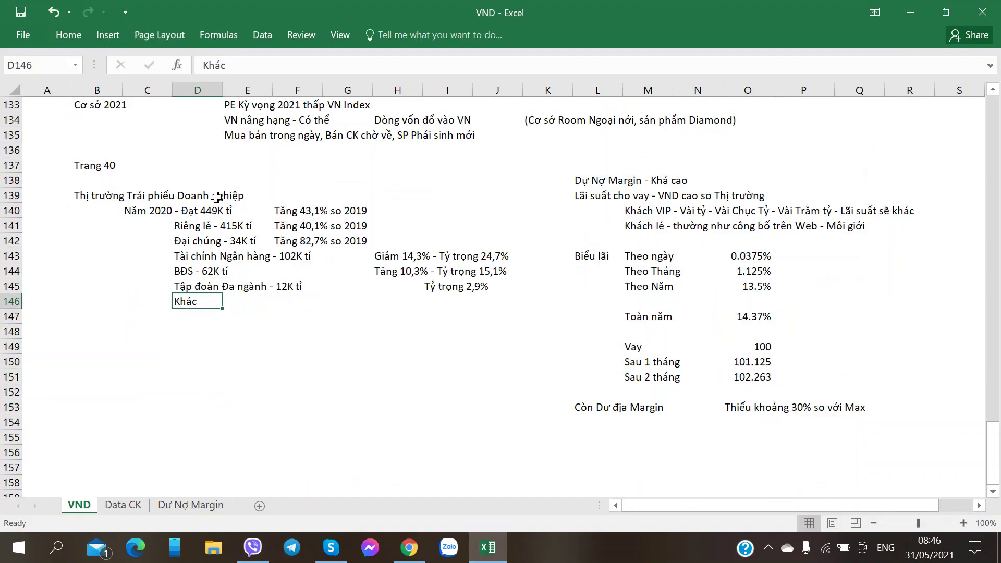
{"action": "left_click", "coordinate": [258, 67]}
{"action": "key", "text": "alt+Tab"}
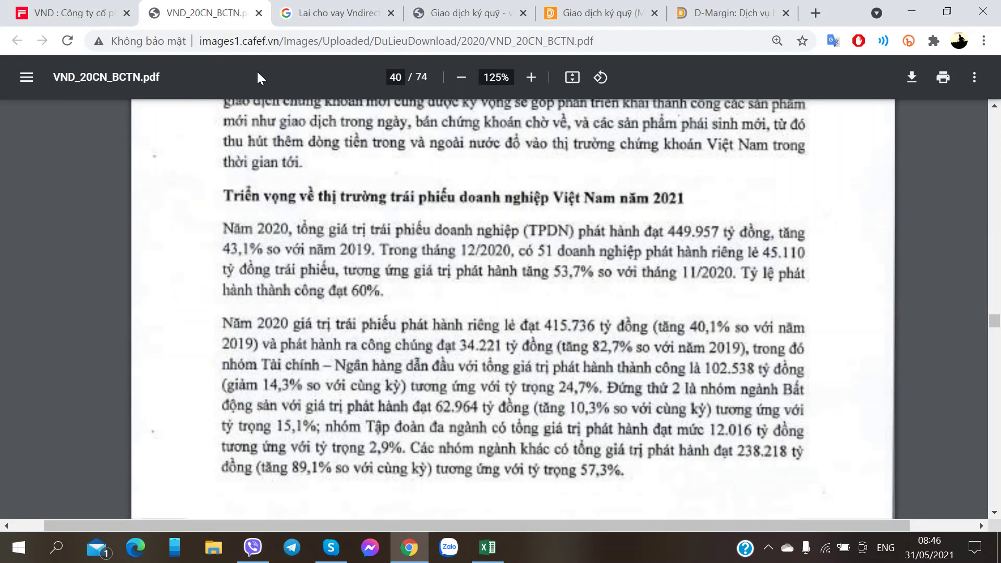
{"action": "key", "text": "alt+Tab"}
{"action": "type", "text": "- 238K tỉ"}
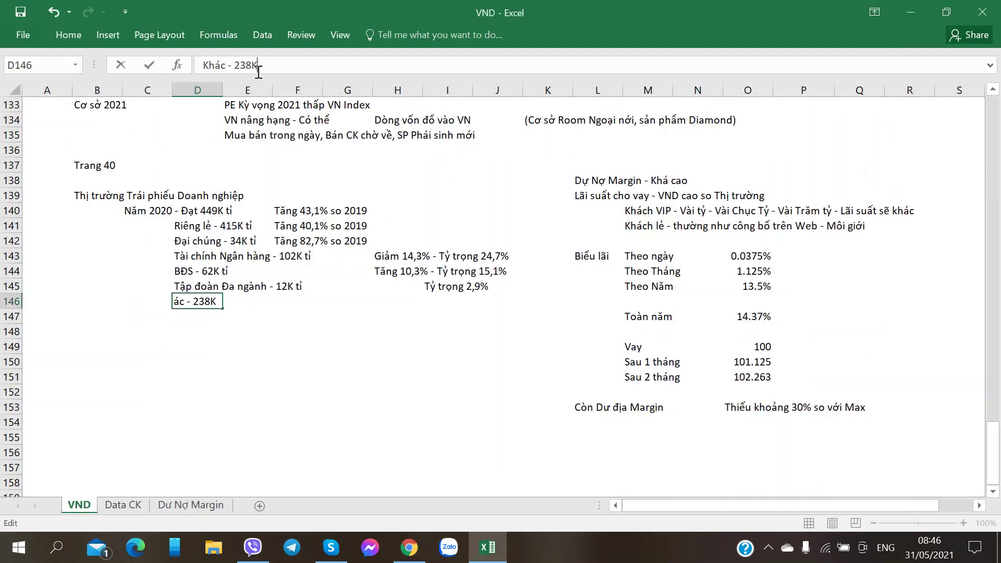
Enter the other sectors' growth from the report in H146 as "Tăng 89,1% -"
{"action": "key", "text": "Tab"}
{"action": "key", "text": "Tab"}
{"action": "key", "text": "Tab"}
{"action": "key", "text": "Tab"}
{"action": "key", "text": "Tab"}
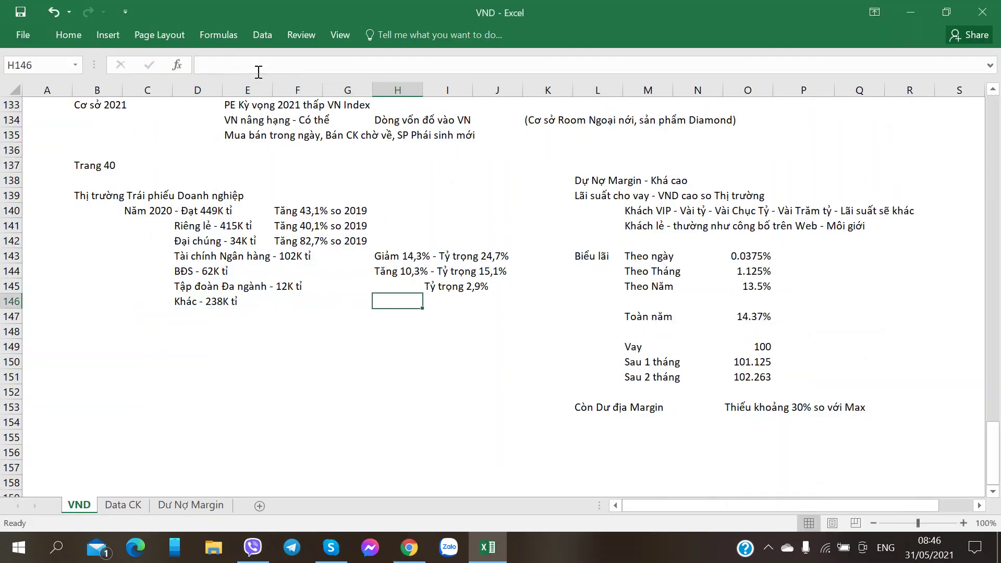
{"action": "key", "text": "alt+Tab"}
{"action": "key", "text": "alt+Tab"}
{"action": "key", "text": "Left"}
{"action": "type", "text": "Tăng"}
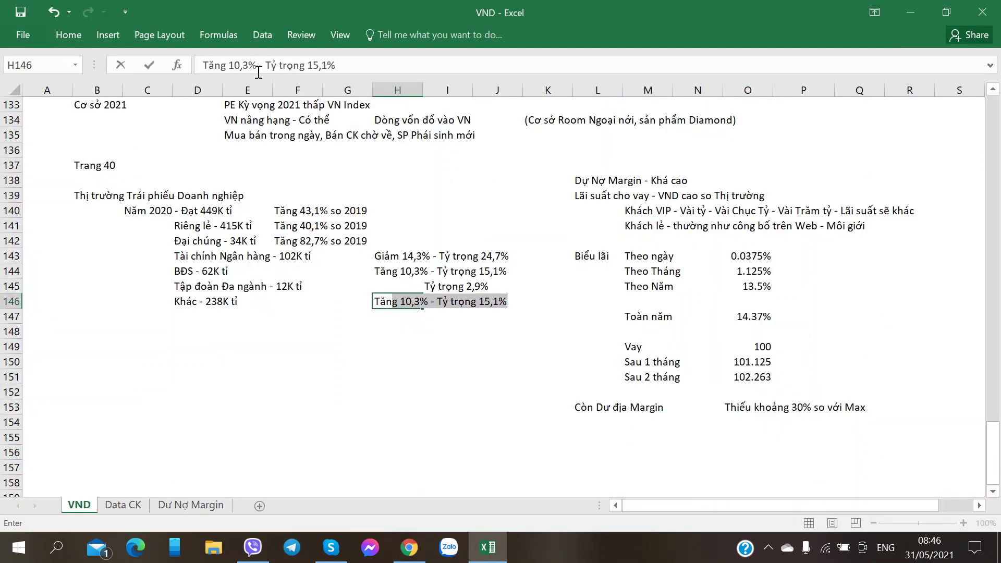
{"action": "key", "text": "alt+Tab"}
{"action": "key", "text": "alt+Tab"}
{"action": "type", "text": "891,"}
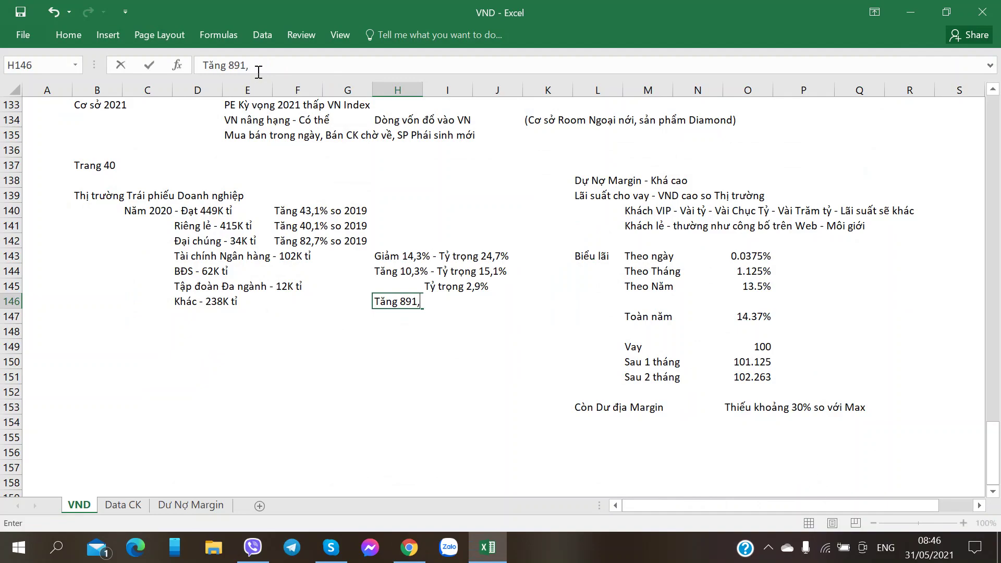
{"action": "type", "text": ",1% -"}
Finish the H146 note with the share from the report, "Tỷ trọng 57,3%"
{"action": "key", "text": "alt+Tab"}
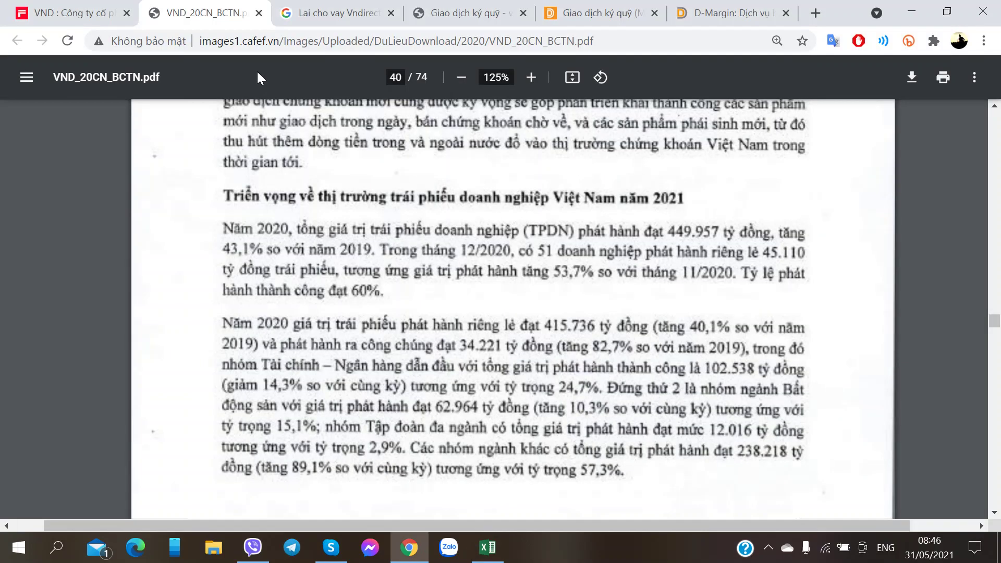
{"action": "key", "text": "alt+Tab"}
{"action": "type", "text": "Tỷ trọng"}
{"action": "key", "text": "alt+Tab"}
{"action": "key", "text": "alt+Tab"}
{"action": "type", "text": "57,3%"}
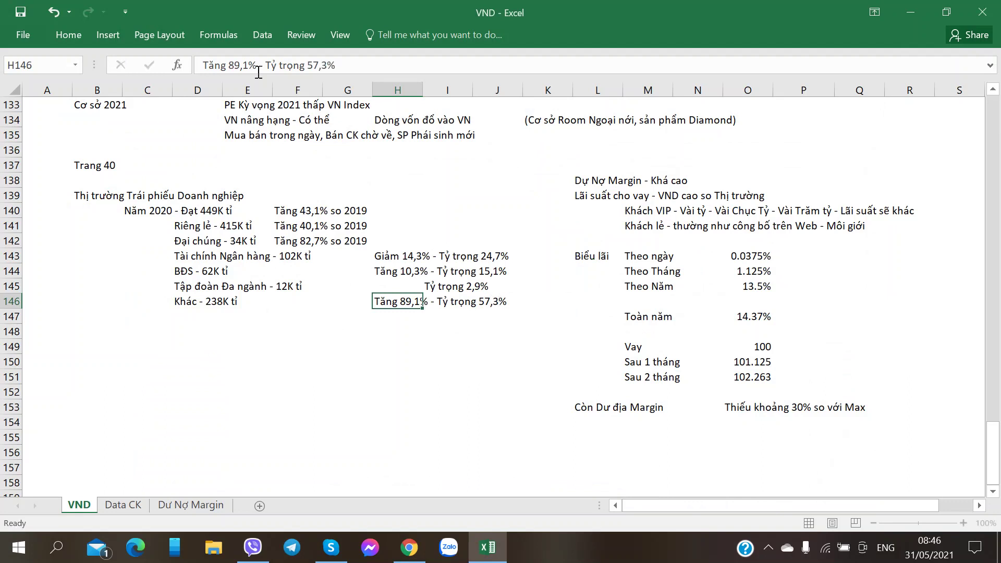
{"action": "key", "text": "Return"}
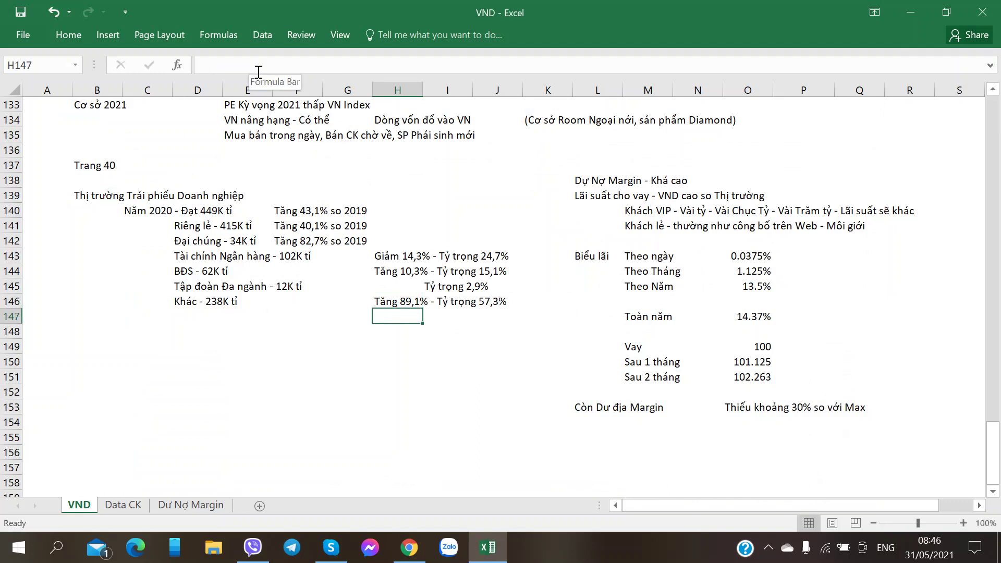
Select cell B148 below the corporate bond notes
{"action": "key", "text": "Down"}
{"action": "key", "text": "Left"}
{"action": "key", "text": "Left"}
{"action": "key", "text": "Left"}
{"action": "key", "text": "Left"}
{"action": "key", "text": "Left"}
{"action": "key", "text": "Left"}
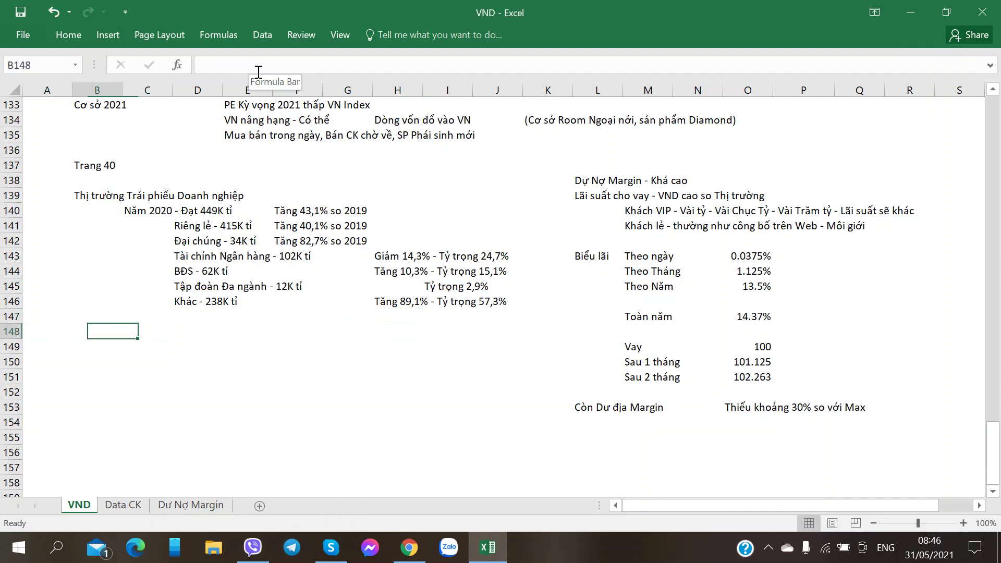
Switch to the report PDF in Chrome and examine the 2020 corporate bond issuance charts on page 41
{"action": "key", "text": "alt+Tab"}
{"action": "scroll", "coordinate": [329, 228], "scroll_direction": "down", "scroll_amount": 12}
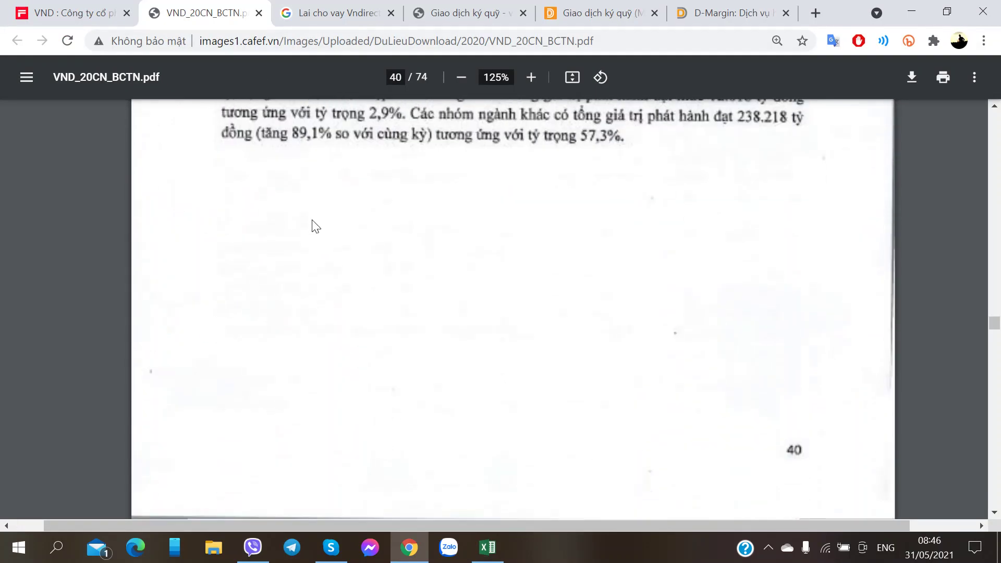
{"action": "scroll", "coordinate": [311, 225], "scroll_direction": "down", "scroll_amount": 3}
{"action": "scroll", "coordinate": [276, 198], "scroll_direction": "up", "scroll_amount": 2}
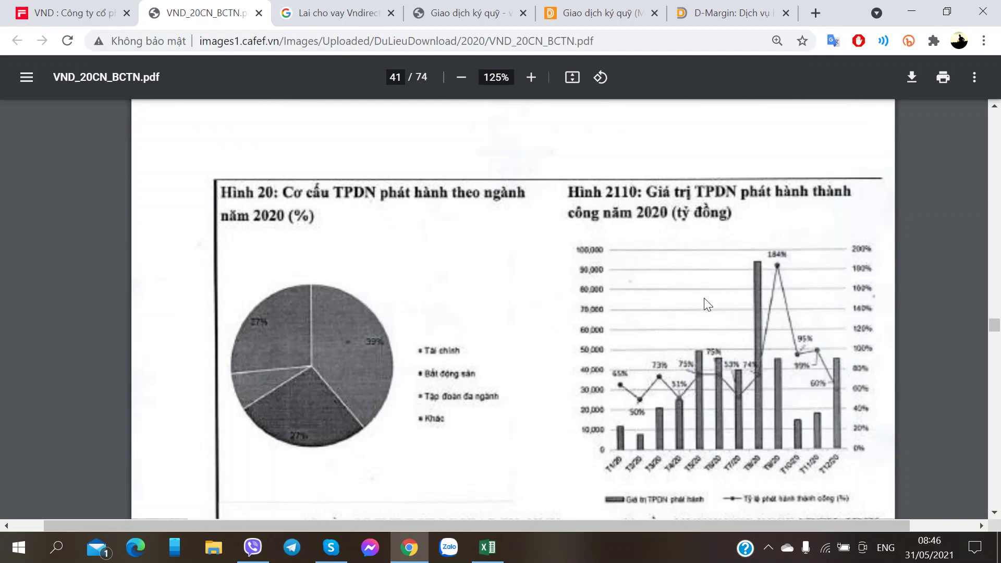
{"action": "scroll", "coordinate": [673, 324], "scroll_direction": "down", "scroll_amount": 3}
{"action": "scroll", "coordinate": [658, 329], "scroll_direction": "down", "scroll_amount": 3}
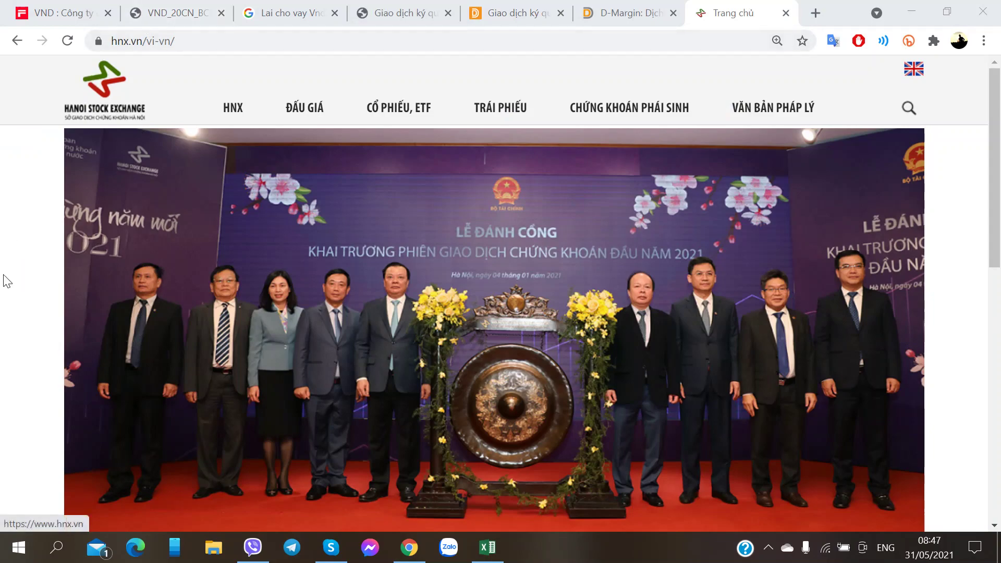
From the HNX homepage, open "Thông tin công bố của TCPH" in a new tab and "Thông tin TPDN phát hành riêng lẻ" in the current one
{"action": "scroll", "coordinate": [8, 292], "scroll_direction": "down", "scroll_amount": 10}
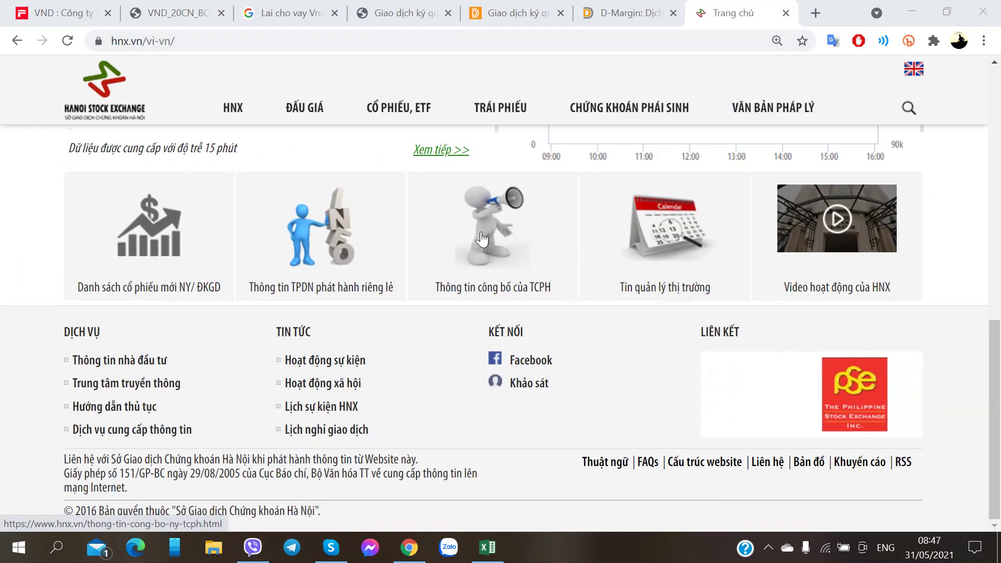
{"action": "middle_click", "coordinate": [448, 233]}
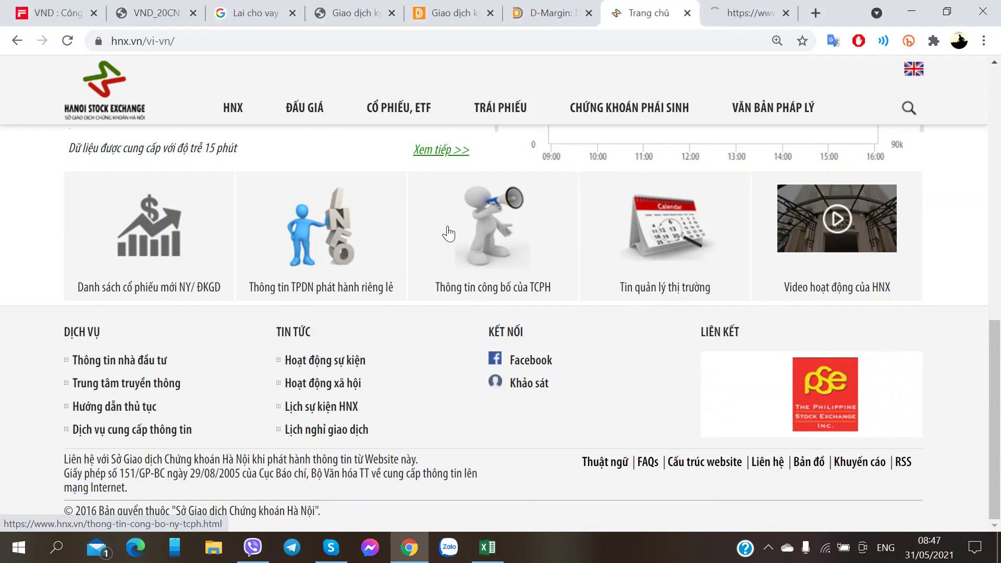
{"action": "left_click", "coordinate": [349, 229]}
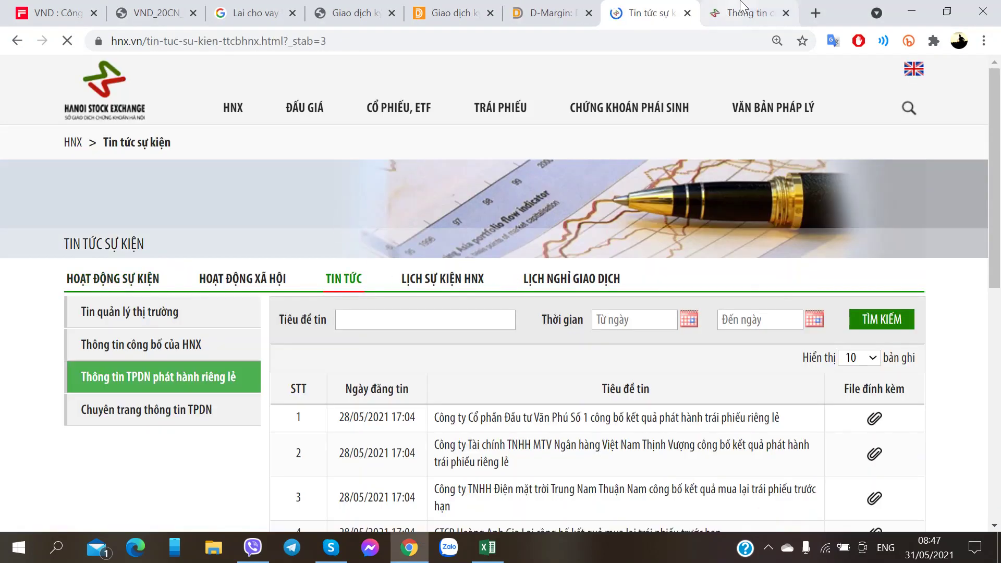
Look over the issuer disclosure list in its separate tab and close that tab
{"action": "left_click", "coordinate": [722, 10]}
{"action": "scroll", "coordinate": [393, 303], "scroll_direction": "down", "scroll_amount": 3}
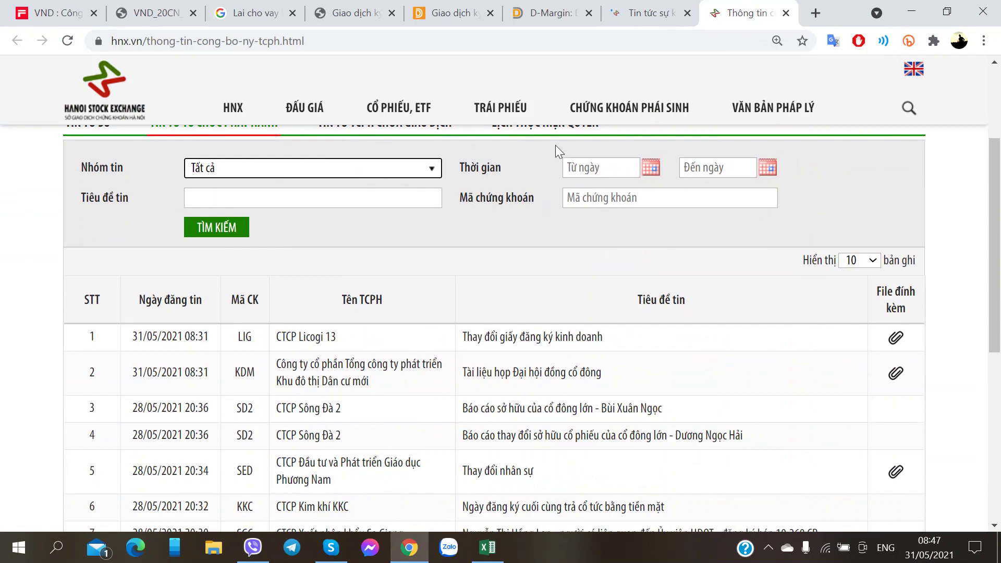
{"action": "key", "text": "ctrl+w"}
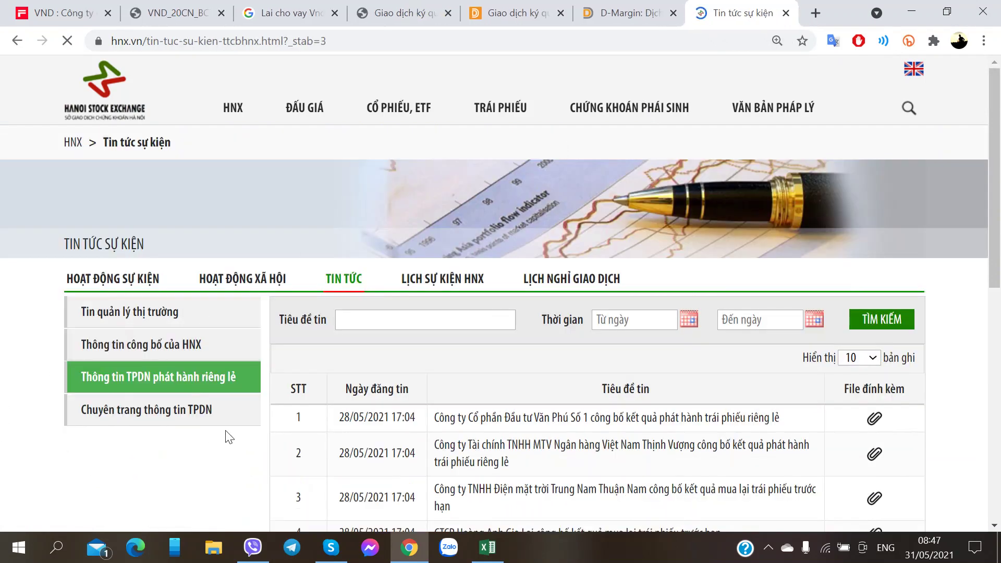
Show 50 records in the private bond issuance list and open the second item, on Công ty Tài chính TNHH MTV Ngân hàng Việt Nam Thịnh Vượng
{"action": "scroll", "coordinate": [217, 424], "scroll_direction": "down", "scroll_amount": 5}
{"action": "scroll", "coordinate": [998, 224], "scroll_direction": "up", "scroll_amount": 2}
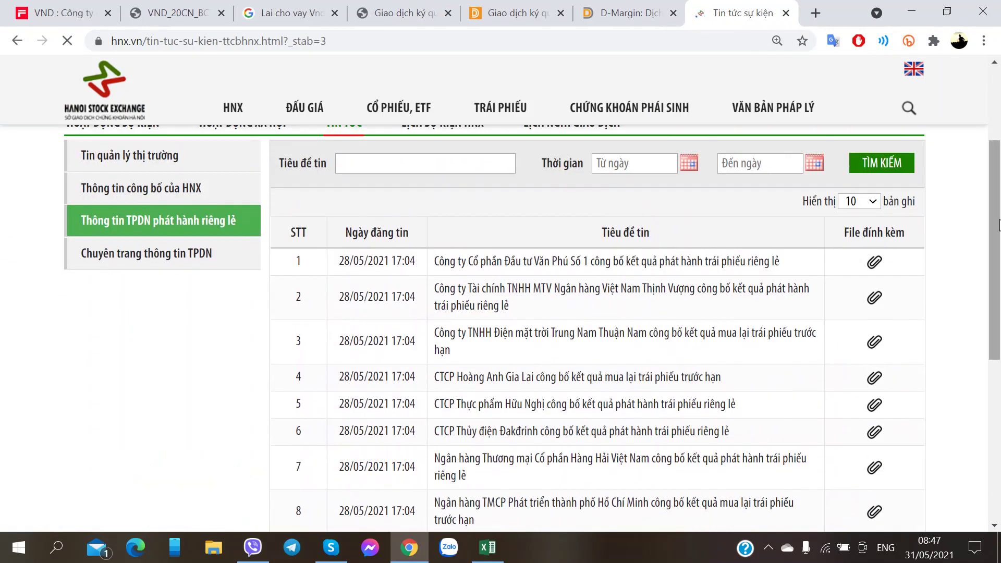
{"action": "left_click", "coordinate": [859, 201]}
{"action": "left_click", "coordinate": [852, 282]}
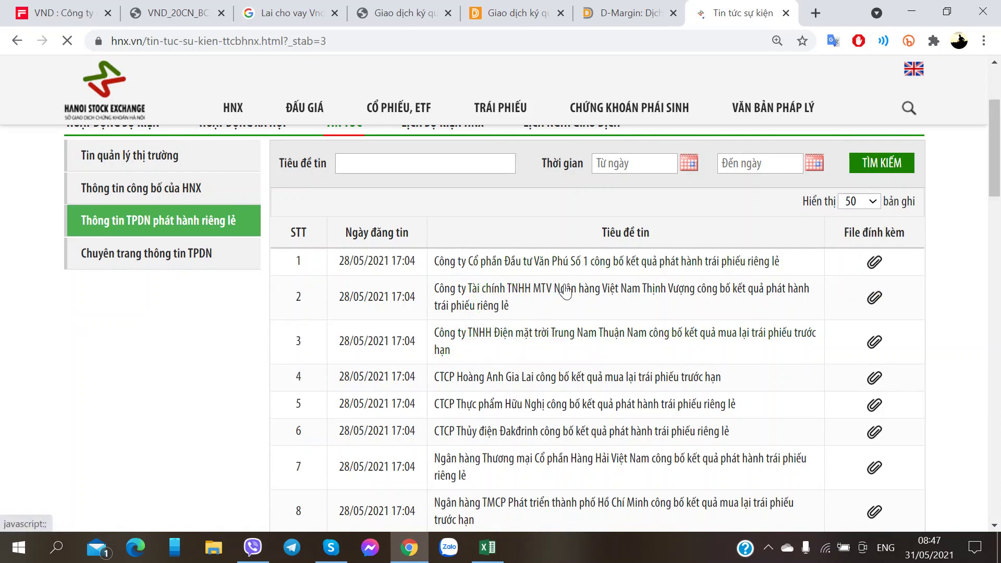
{"action": "left_click", "coordinate": [496, 289]}
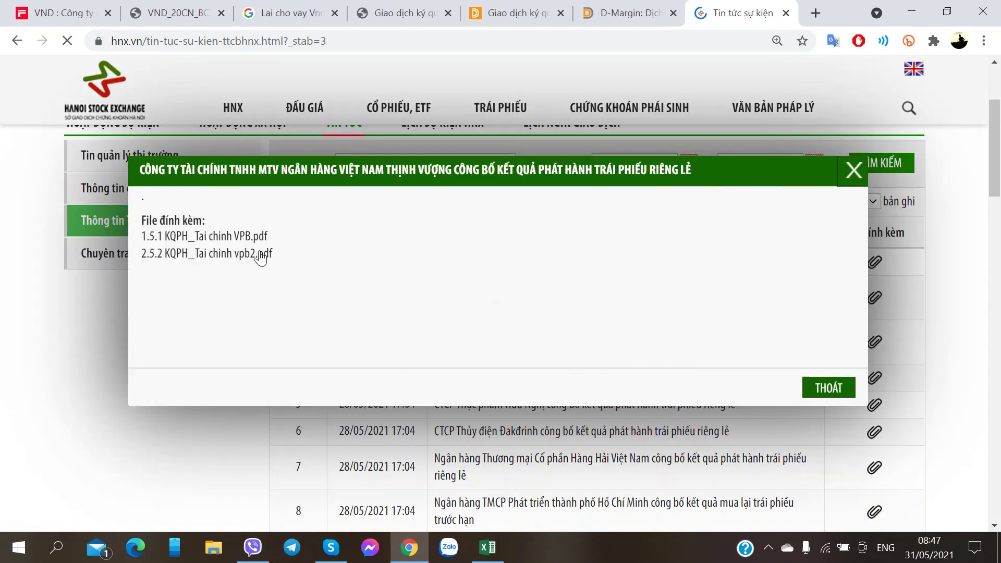
Open both attached PDFs, "5.1 KQPH_Tai chinh VPB.pdf" and "5.2 KQPH_Tai chinh vpb2.pdf", in new tabs and close the notice
{"action": "left_click", "coordinate": [259, 236], "text": "ctrl"}
{"action": "left_click", "coordinate": [246, 254], "text": "ctrl"}
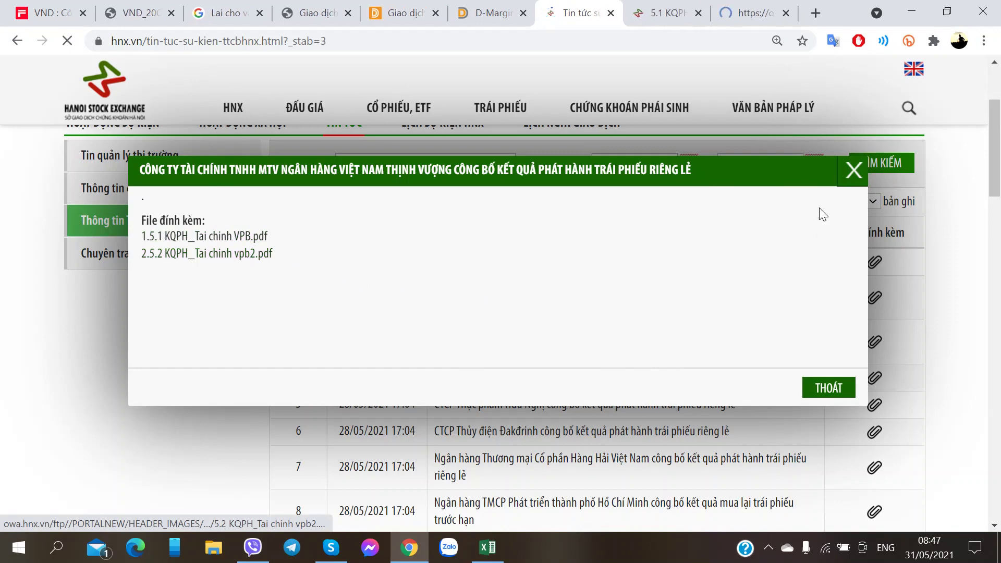
{"action": "left_click", "coordinate": [853, 170]}
Look through the private bond issuance and early buyback notices in the HNX list
{"action": "scroll", "coordinate": [600, 349], "scroll_direction": "down", "scroll_amount": 1}
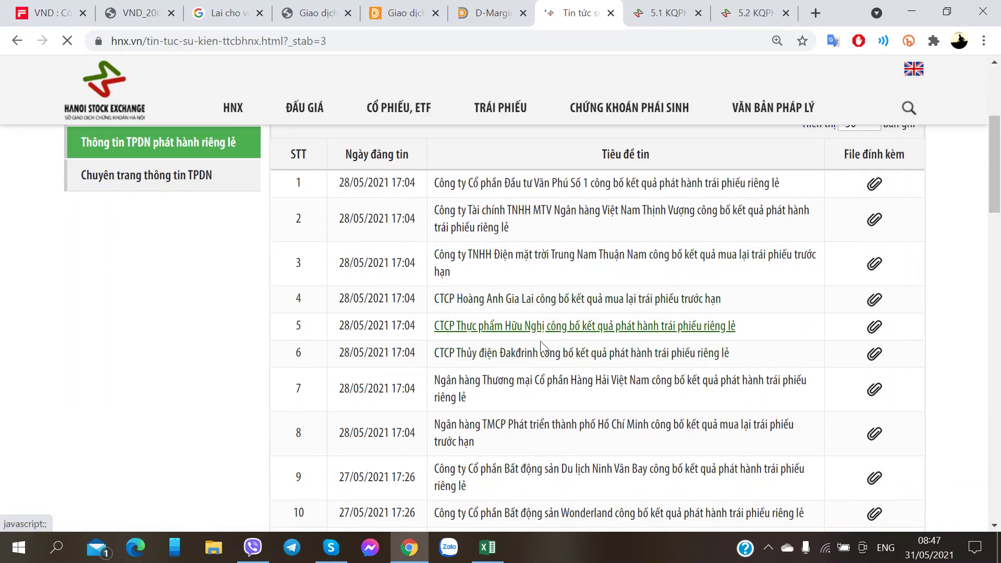
{"action": "scroll", "coordinate": [551, 364], "scroll_direction": "down", "scroll_amount": 1}
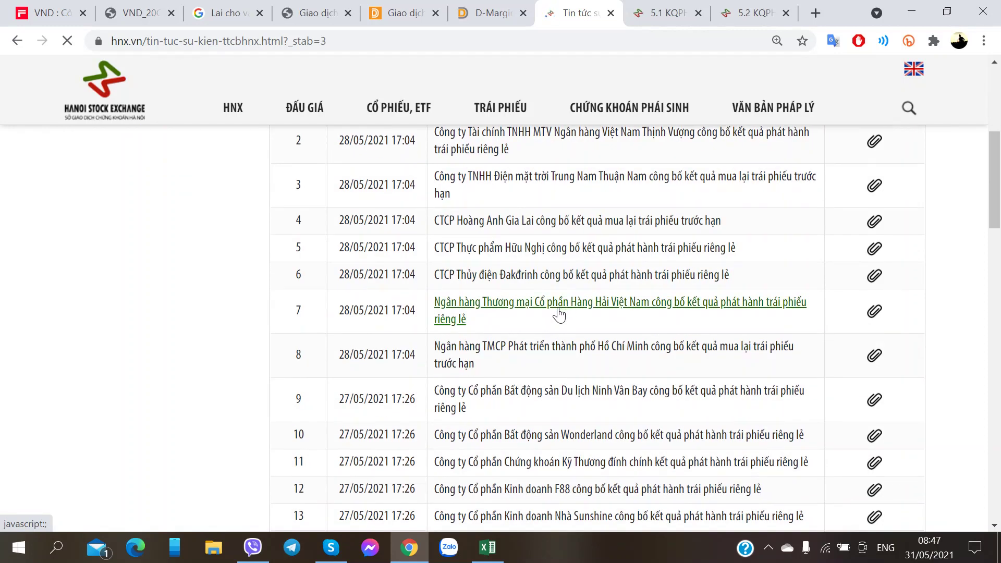
{"action": "scroll", "coordinate": [553, 362], "scroll_direction": "down", "scroll_amount": 1}
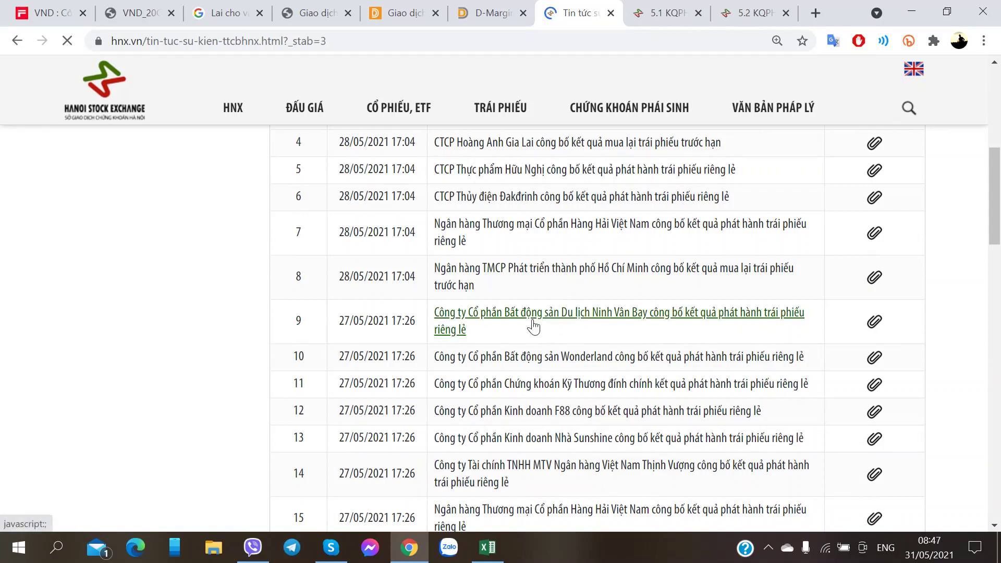
{"action": "scroll", "coordinate": [540, 323], "scroll_direction": "down", "scroll_amount": 1}
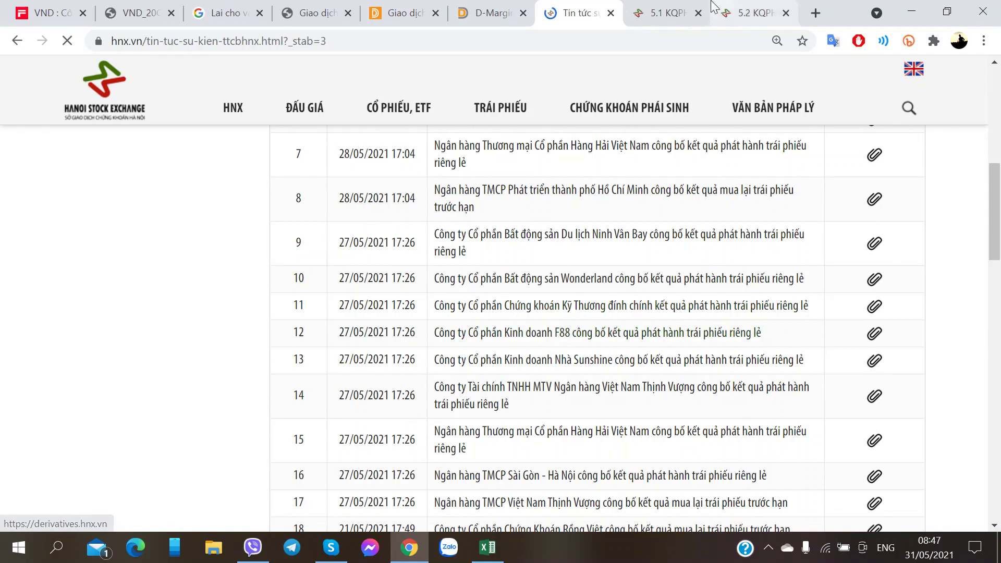
Examine the bond terms, buyback conditions and investor table in "5.1 KQPH_Tai chinh VPB.pdf"
{"action": "left_click", "coordinate": [664, 13]}
{"action": "scroll", "coordinate": [512, 379], "scroll_direction": "down", "scroll_amount": 9}
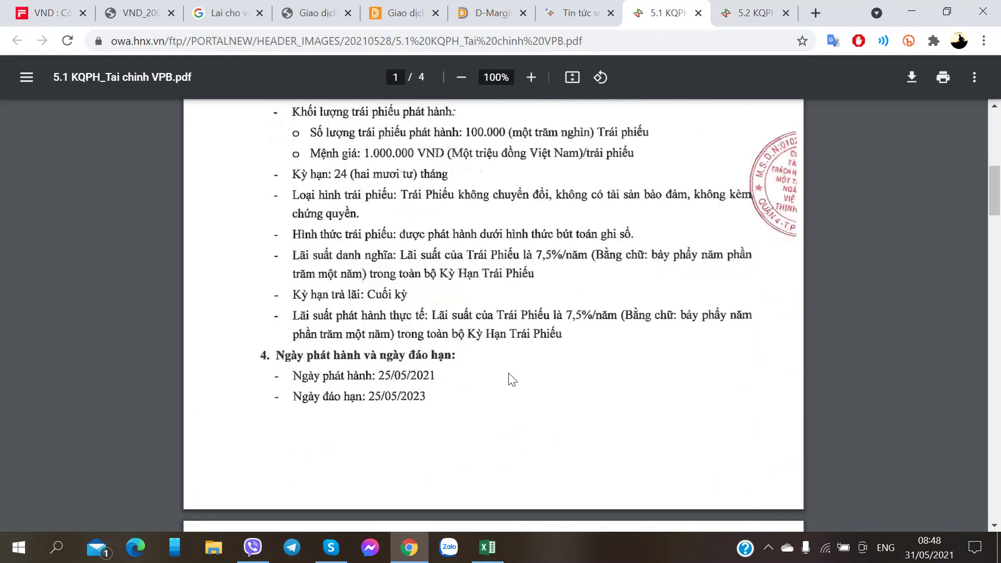
{"action": "scroll", "coordinate": [513, 379], "scroll_direction": "up", "scroll_amount": 3}
{"action": "scroll", "coordinate": [513, 364], "scroll_direction": "down", "scroll_amount": 15}
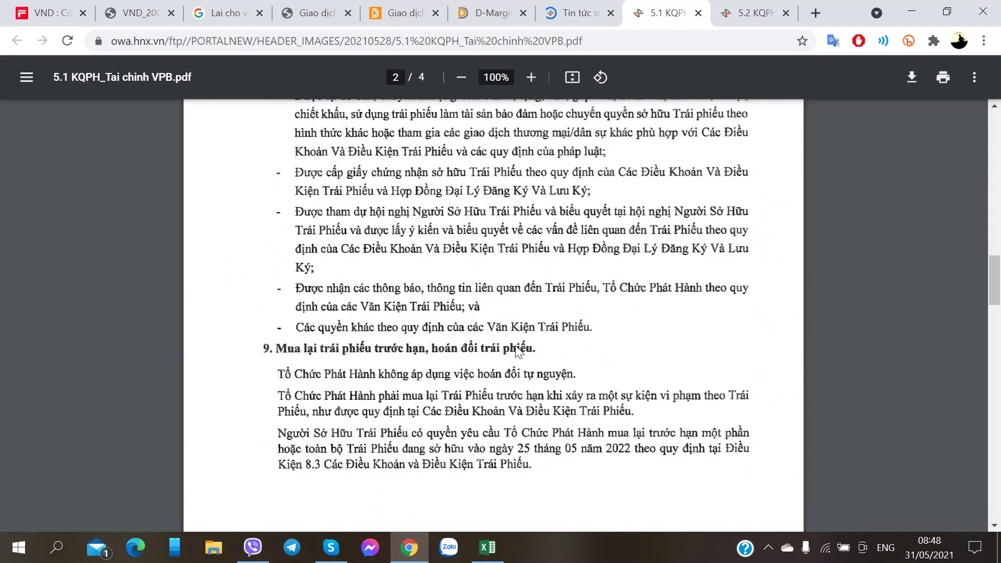
{"action": "scroll", "coordinate": [512, 344], "scroll_direction": "down", "scroll_amount": 9}
{"action": "scroll", "coordinate": [510, 341], "scroll_direction": "up", "scroll_amount": 10}
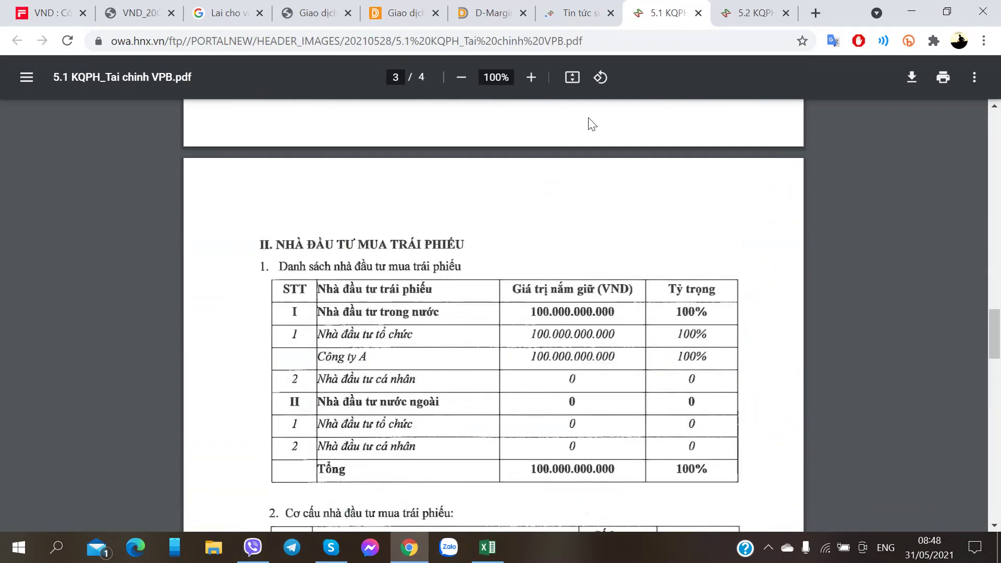
Examine the issue volume, term, interest rate and dates in "5.2 KQPH_Tai chinh vpb2.pdf"
{"action": "left_click", "coordinate": [751, 13]}
{"action": "scroll", "coordinate": [472, 317], "scroll_direction": "down", "scroll_amount": 8}
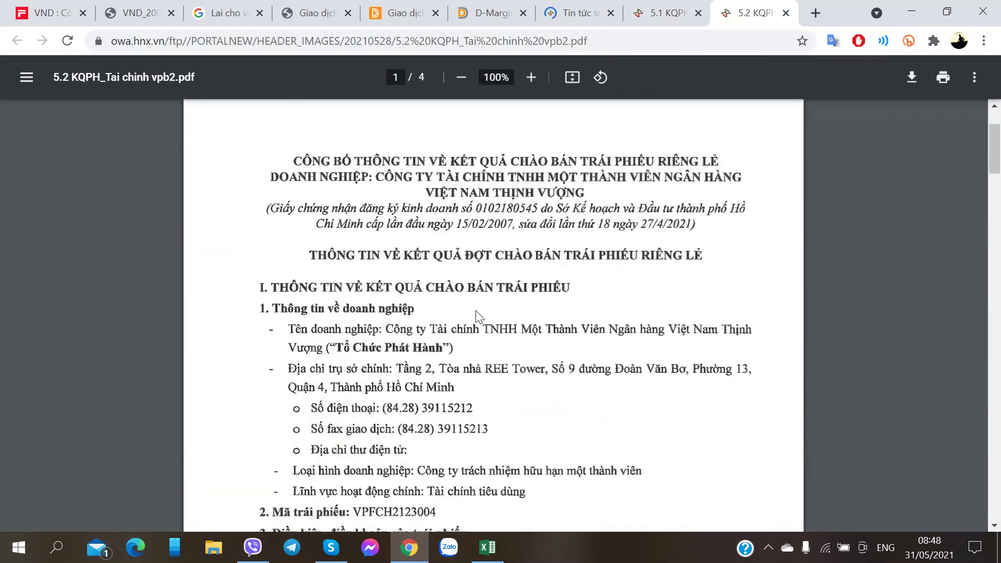
{"action": "scroll", "coordinate": [470, 310], "scroll_direction": "down", "scroll_amount": 12}
{"action": "scroll", "coordinate": [468, 308], "scroll_direction": "up", "scroll_amount": 11}
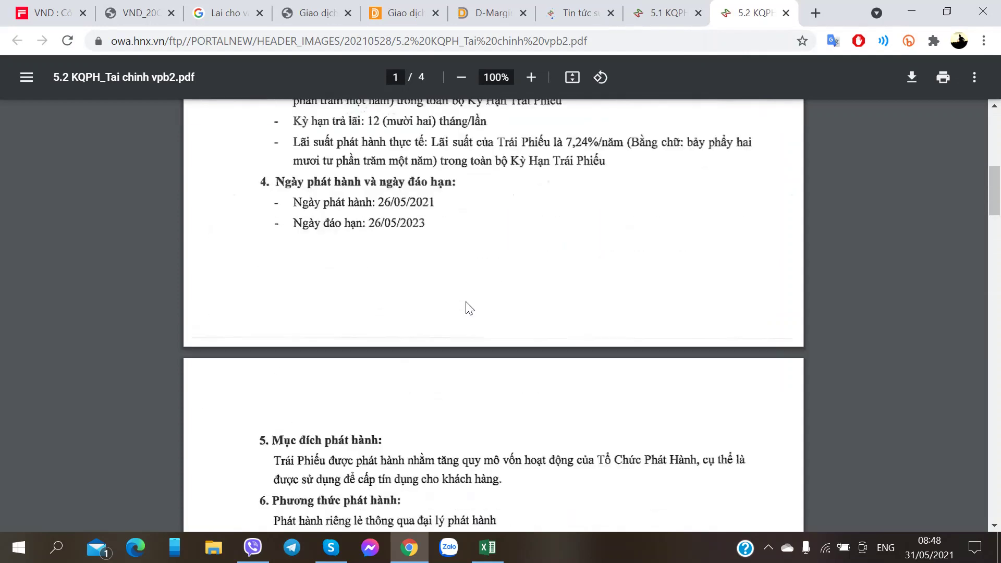
{"action": "scroll", "coordinate": [469, 308], "scroll_direction": "up", "scroll_amount": 3}
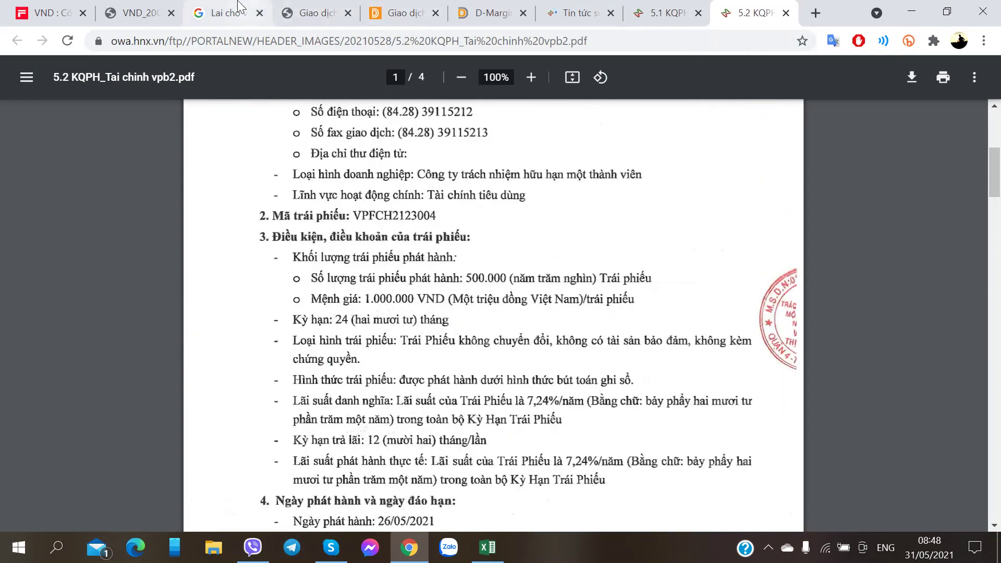
Return to the VND_20CN_BCTN.pdf report and read the passage on Nghị định 81 and Nghị định 153 across pages 41 and 42
{"action": "left_click", "coordinate": [136, 7]}
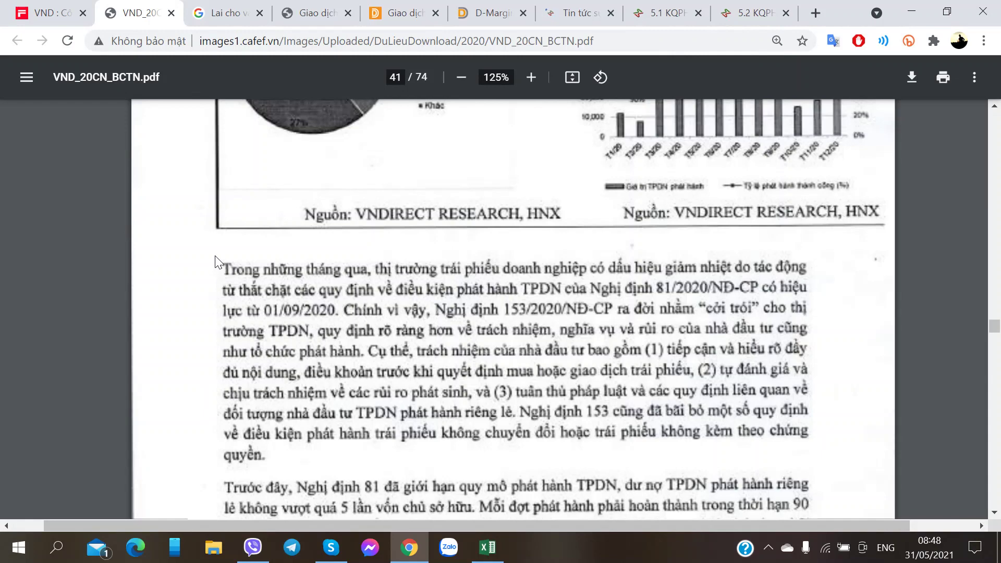
{"action": "scroll", "coordinate": [155, 272], "scroll_direction": "down", "scroll_amount": 2}
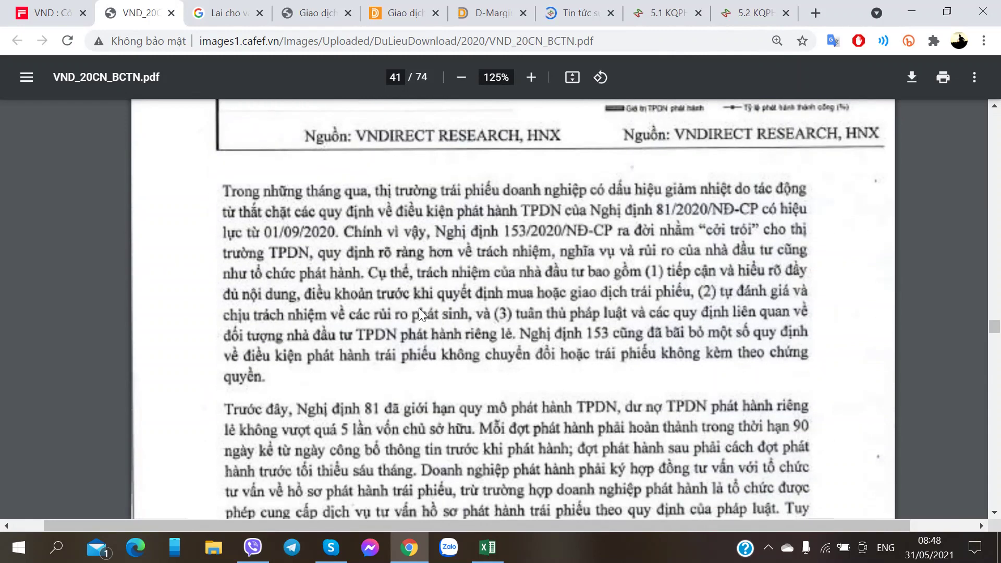
{"action": "scroll", "coordinate": [424, 333], "scroll_direction": "down", "scroll_amount": 6}
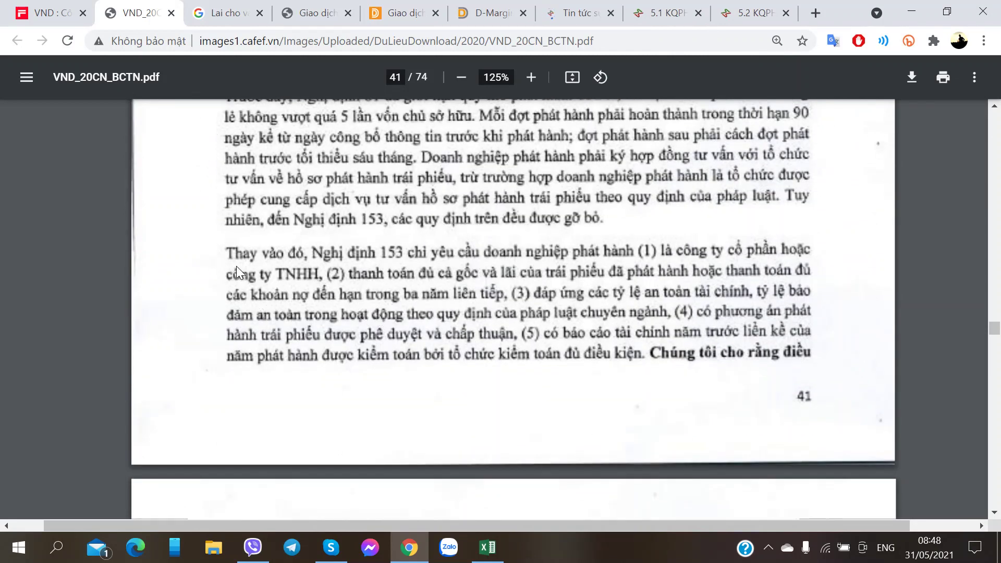
{"action": "scroll", "coordinate": [237, 271], "scroll_direction": "up", "scroll_amount": 4}
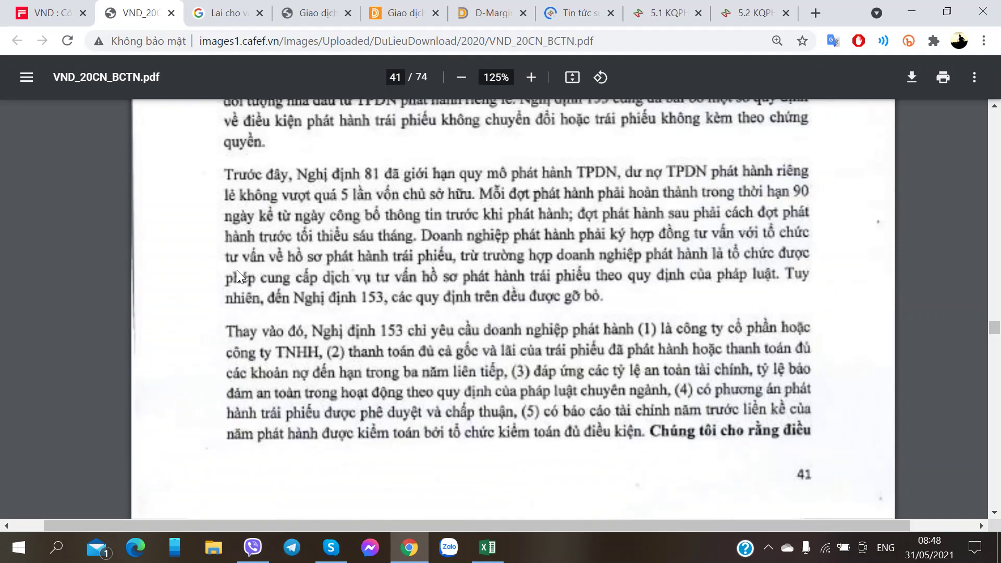
{"action": "scroll", "coordinate": [246, 292], "scroll_direction": "up", "scroll_amount": 4}
{"action": "scroll", "coordinate": [246, 292], "scroll_direction": "down", "scroll_amount": 4}
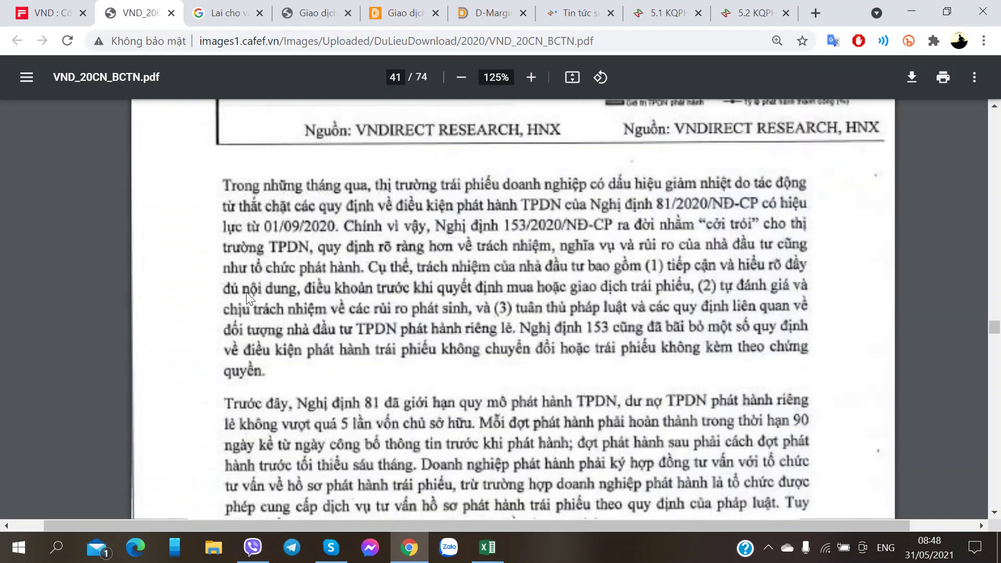
{"action": "scroll", "coordinate": [248, 292], "scroll_direction": "up", "scroll_amount": 3}
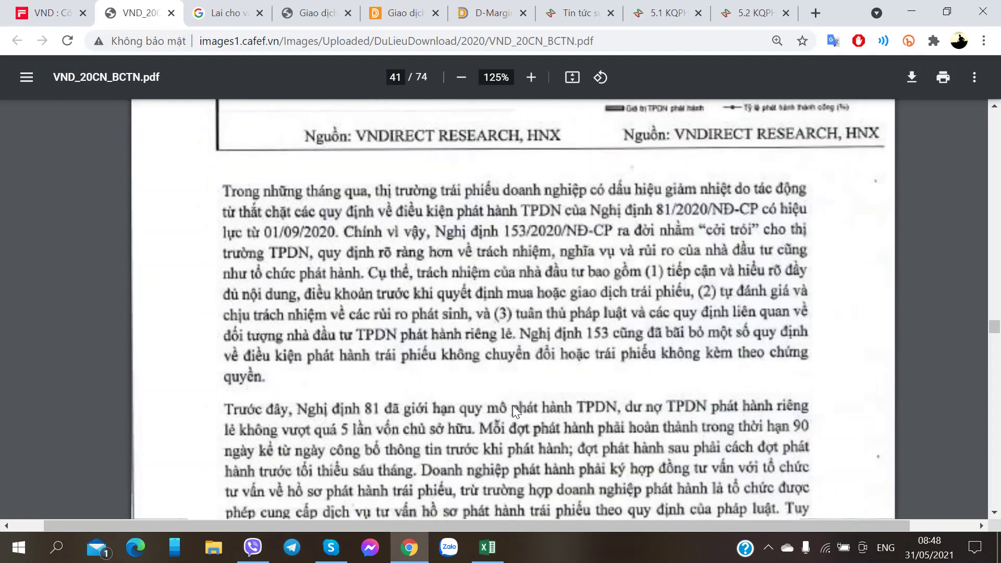
{"action": "scroll", "coordinate": [515, 412], "scroll_direction": "down", "scroll_amount": 2}
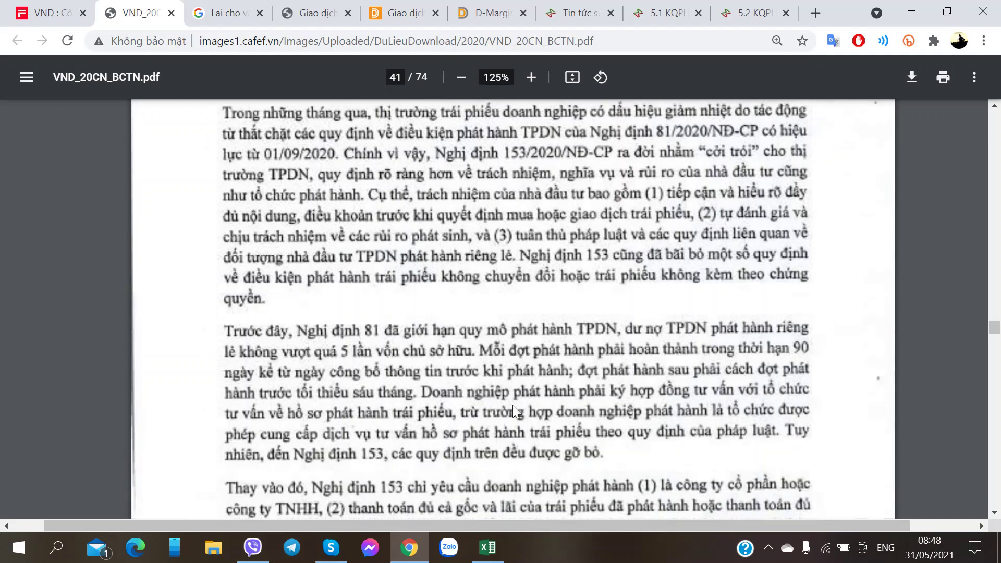
{"action": "scroll", "coordinate": [514, 405], "scroll_direction": "down", "scroll_amount": 2}
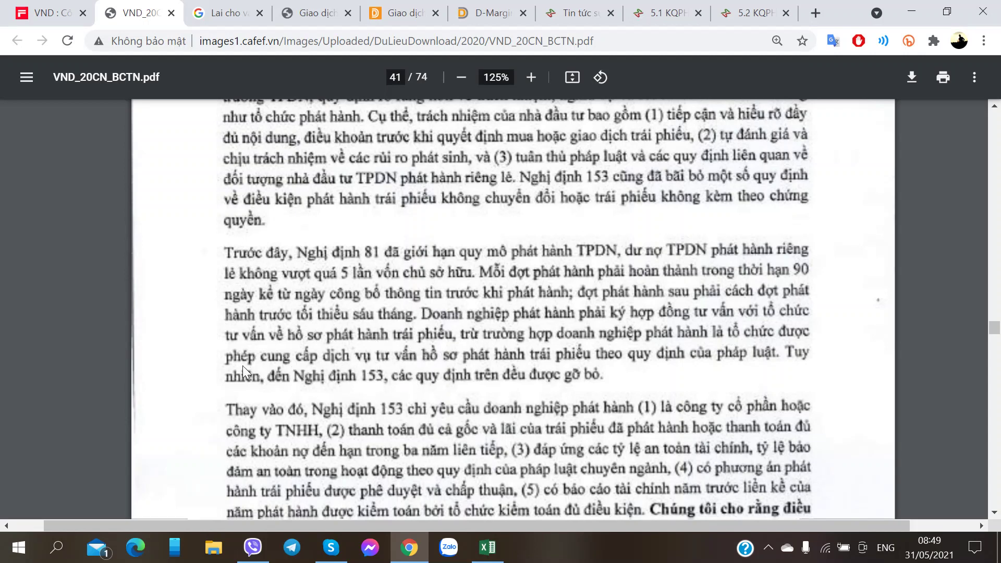
{"action": "scroll", "coordinate": [243, 365], "scroll_direction": "down", "scroll_amount": 3}
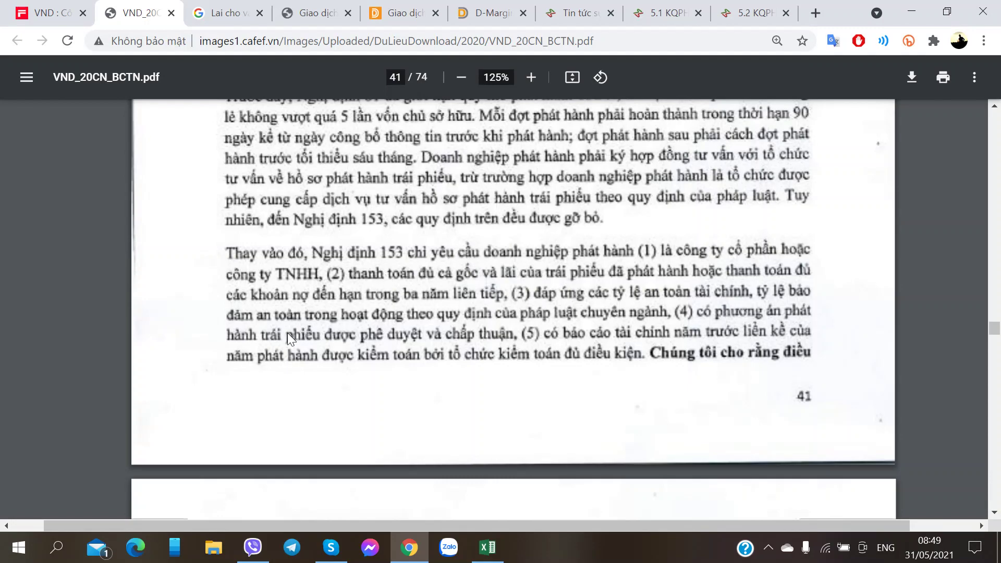
{"action": "scroll", "coordinate": [366, 337], "scroll_direction": "down", "scroll_amount": 6}
{"action": "scroll", "coordinate": [365, 337], "scroll_direction": "up", "scroll_amount": 2}
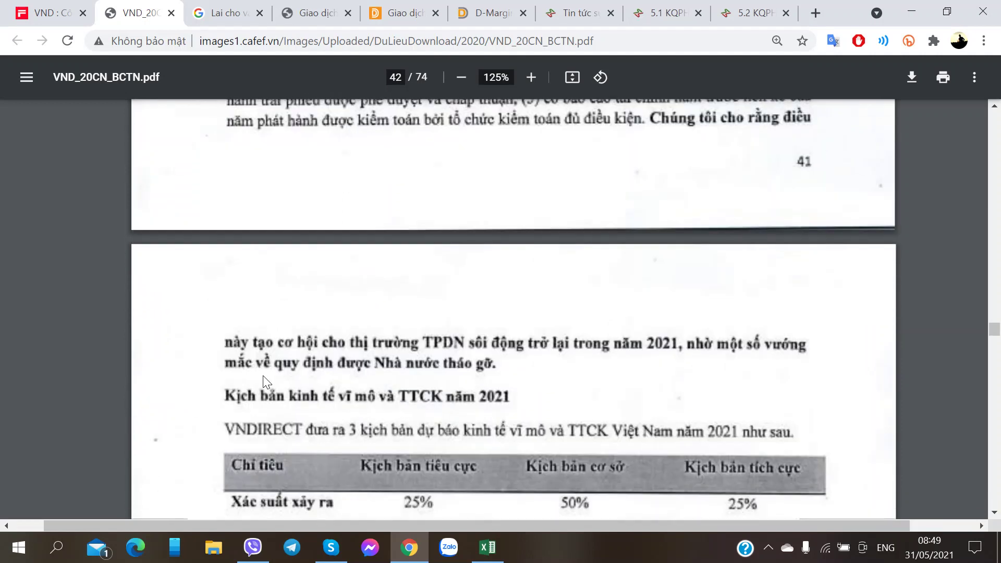
{"action": "scroll", "coordinate": [282, 373], "scroll_direction": "up", "scroll_amount": 3}
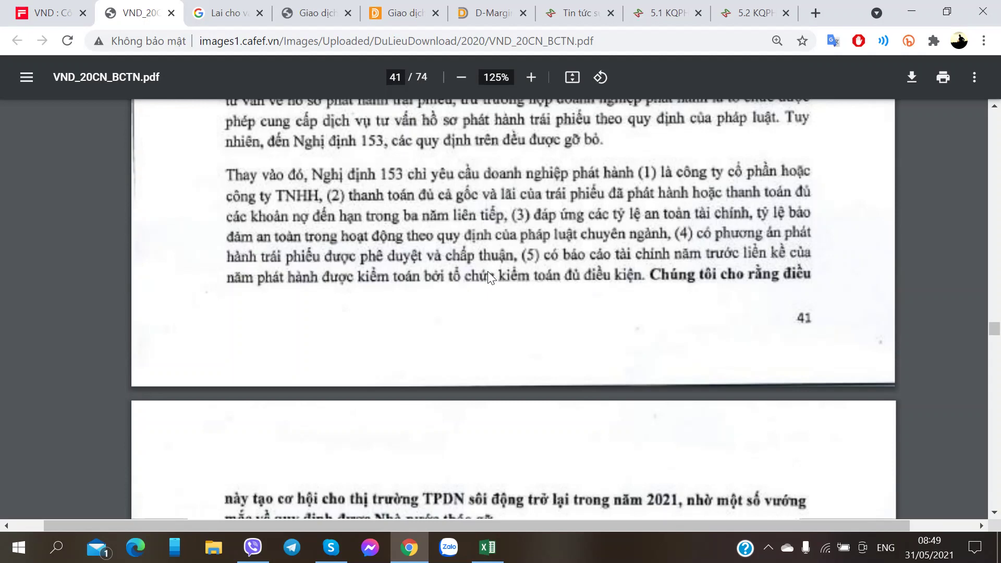
{"action": "scroll", "coordinate": [488, 272], "scroll_direction": "down", "scroll_amount": 3}
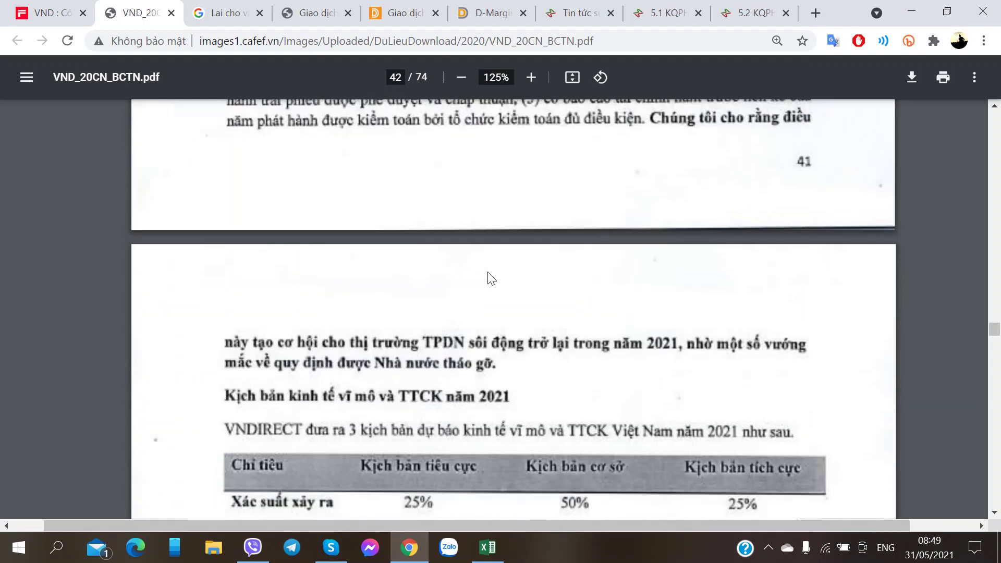
{"action": "scroll", "coordinate": [488, 274], "scroll_direction": "up", "scroll_amount": 6}
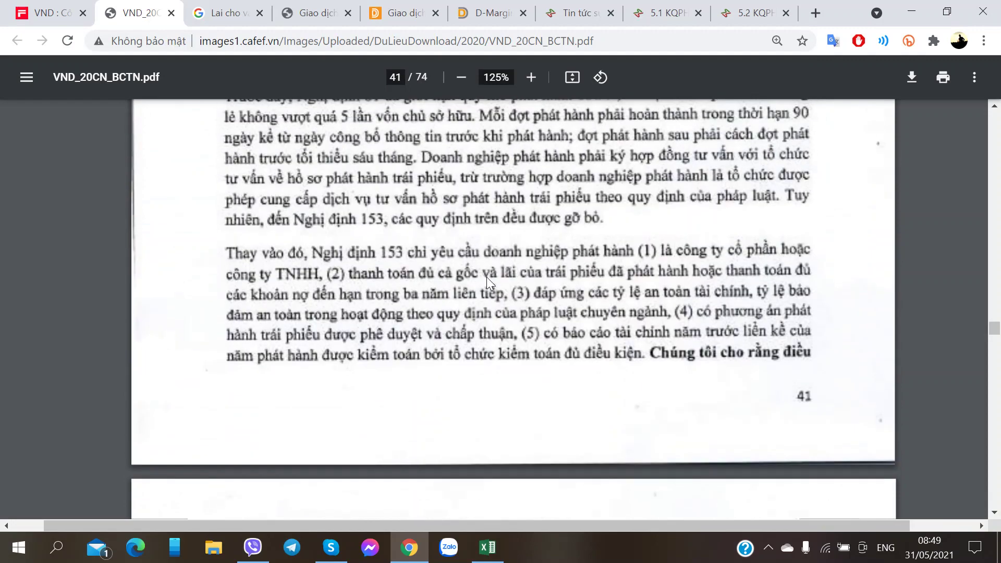
Examine the three 2021 macroeconomic and stock market scenarios in the table starting on page 42 of the report
{"action": "scroll", "coordinate": [448, 279], "scroll_direction": "down", "scroll_amount": 10}
{"action": "scroll", "coordinate": [447, 277], "scroll_direction": "down", "scroll_amount": 1}
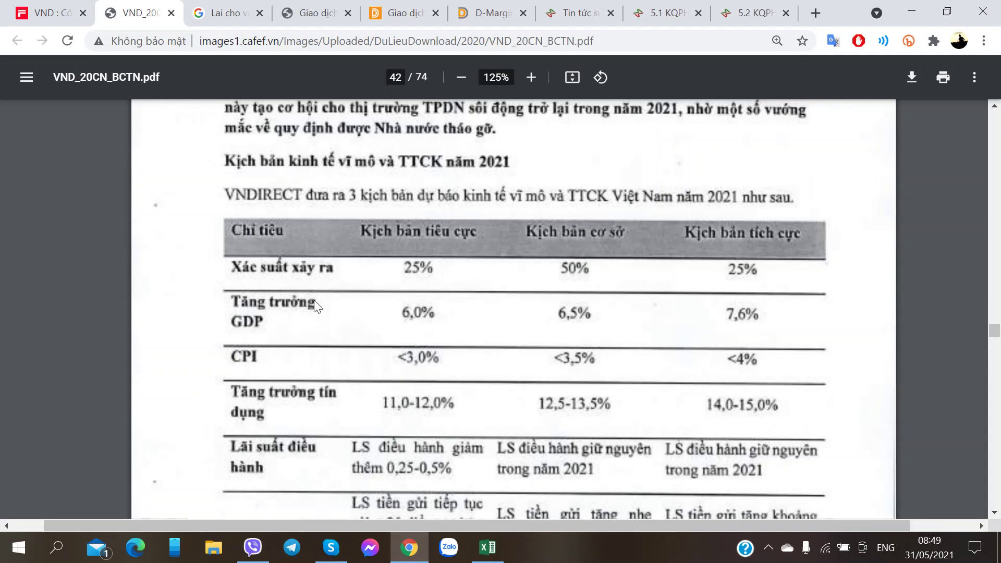
{"action": "scroll", "coordinate": [325, 327], "scroll_direction": "down", "scroll_amount": 3}
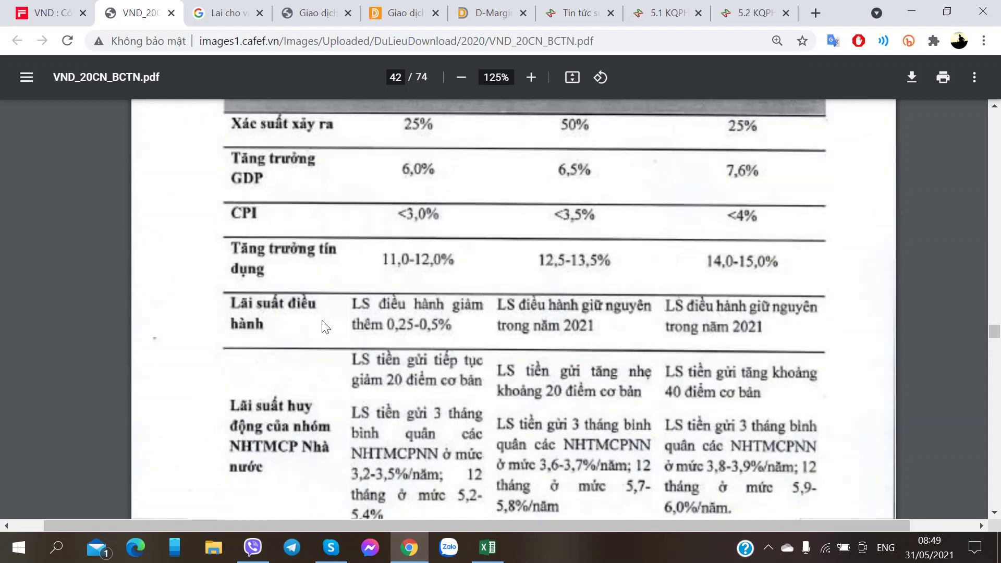
{"action": "scroll", "coordinate": [325, 328], "scroll_direction": "down", "scroll_amount": 2}
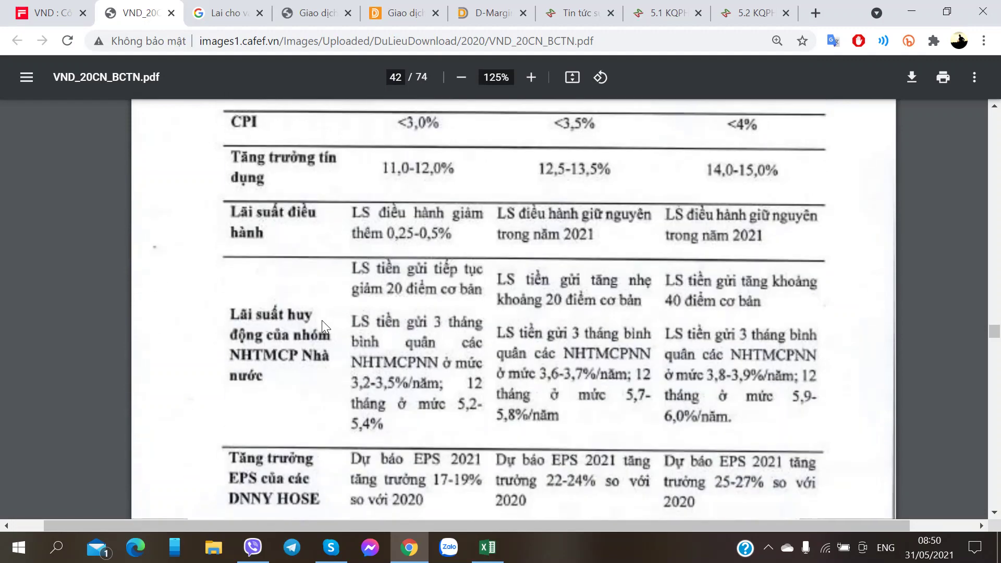
{"action": "scroll", "coordinate": [324, 326], "scroll_direction": "down", "scroll_amount": 2}
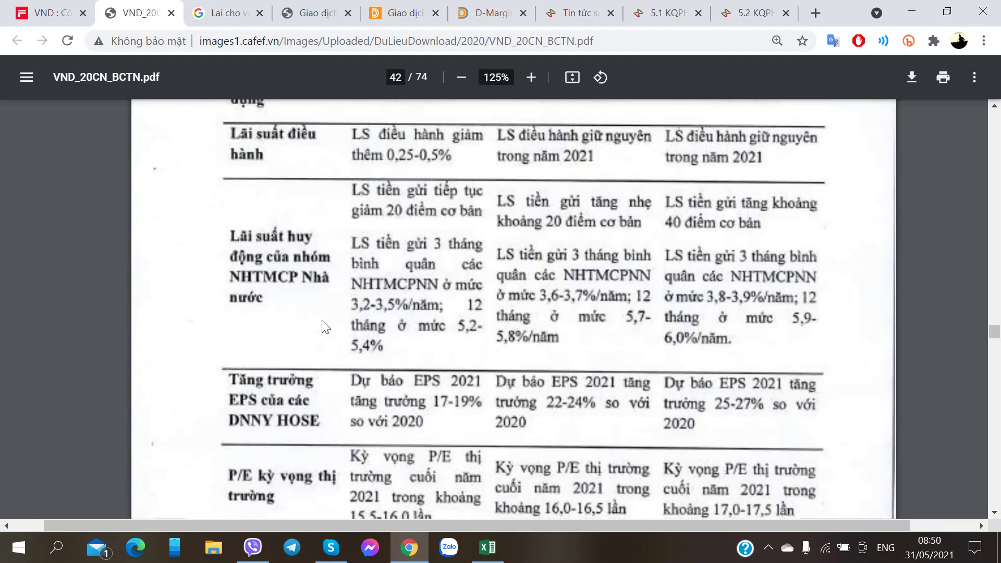
{"action": "scroll", "coordinate": [325, 327], "scroll_direction": "down", "scroll_amount": 2}
{"action": "scroll", "coordinate": [324, 323], "scroll_direction": "down", "scroll_amount": 2}
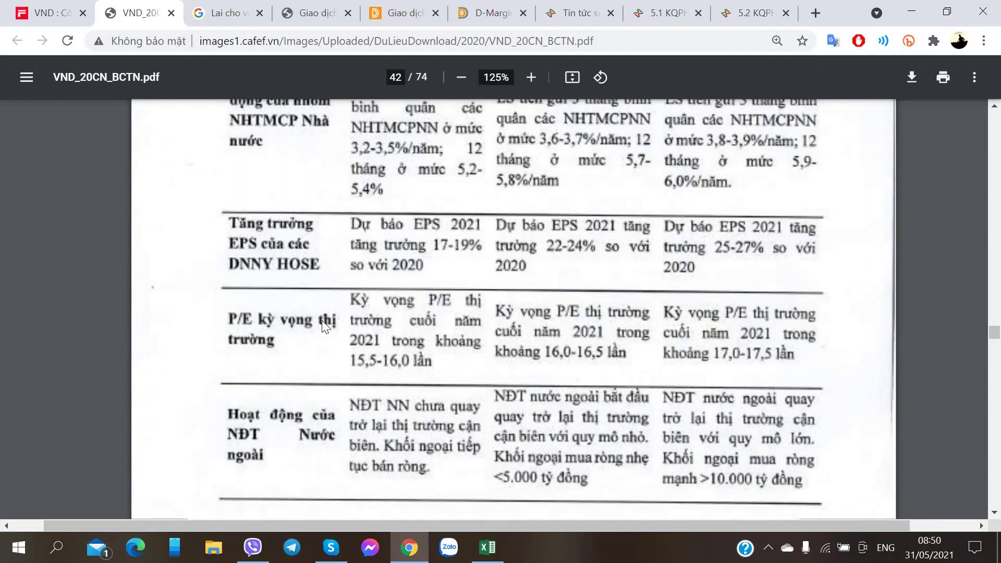
{"action": "scroll", "coordinate": [321, 320], "scroll_direction": "up", "scroll_amount": 10}
{"action": "scroll", "coordinate": [545, 315], "scroll_direction": "down", "scroll_amount": 10}
{"action": "scroll", "coordinate": [542, 276], "scroll_direction": "down", "scroll_amount": 2}
{"action": "scroll", "coordinate": [539, 270], "scroll_direction": "down", "scroll_amount": 12}
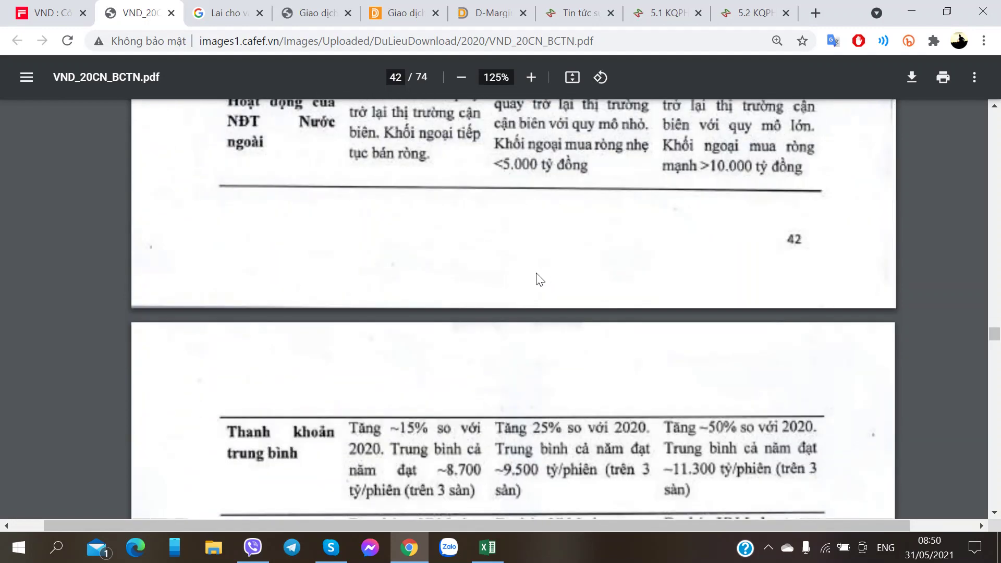
Find section IV on VNDIRECT's 2020 business results on page 44 and add the heading "Kết quả Kinh Doanh" in B150 of the Excel notes
{"action": "scroll", "coordinate": [516, 294], "scroll_direction": "down", "scroll_amount": 15}
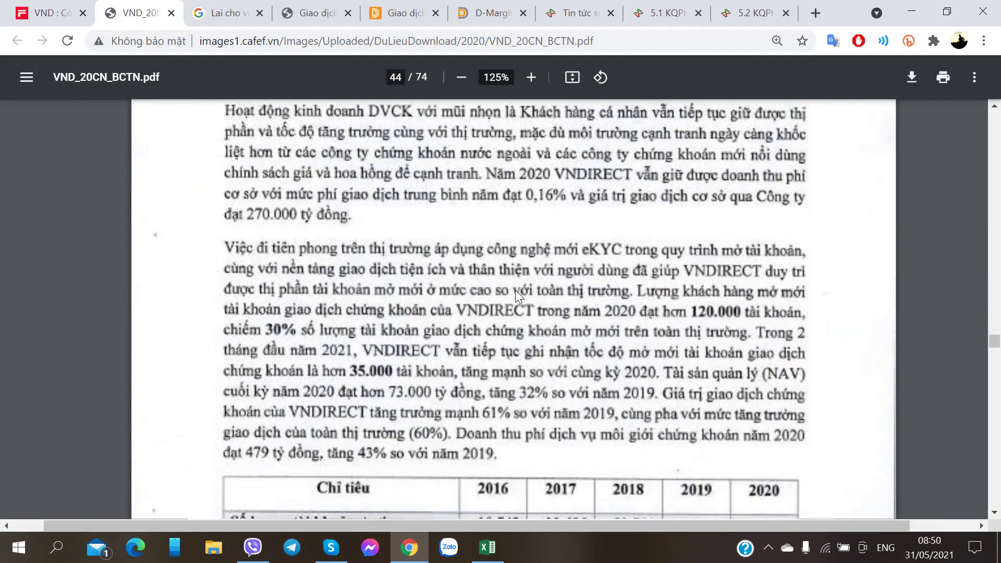
{"action": "scroll", "coordinate": [515, 289], "scroll_direction": "up", "scroll_amount": 3}
{"action": "scroll", "coordinate": [333, 302], "scroll_direction": "up", "scroll_amount": 2}
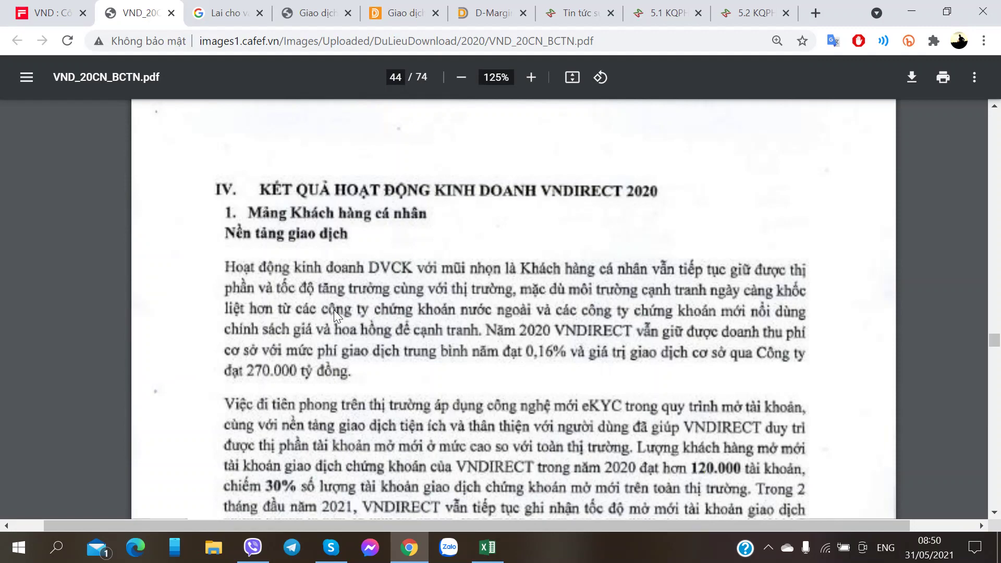
{"action": "key", "text": "alt+Tab"}
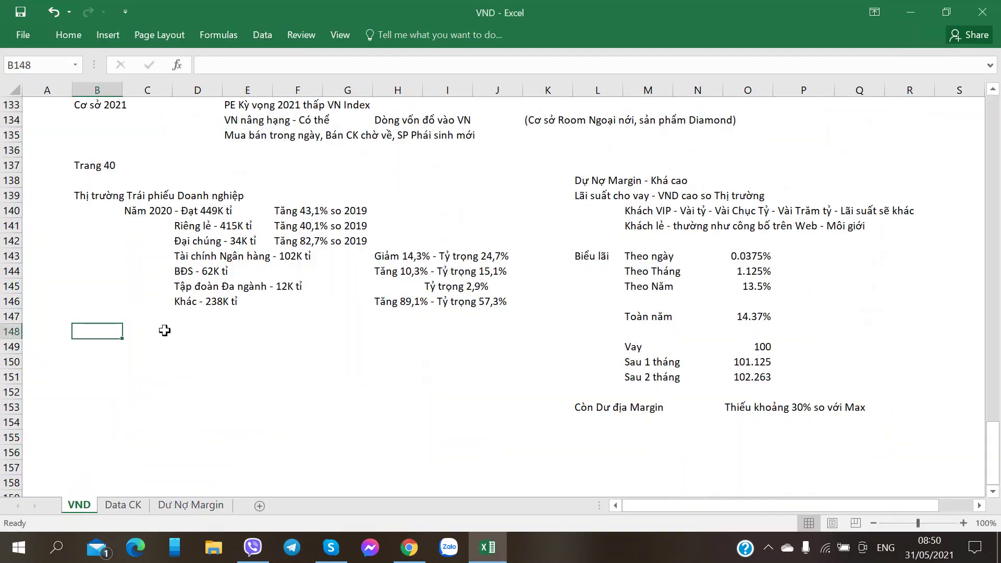
{"action": "left_click", "coordinate": [107, 363]}
{"action": "type", "text": "K"}
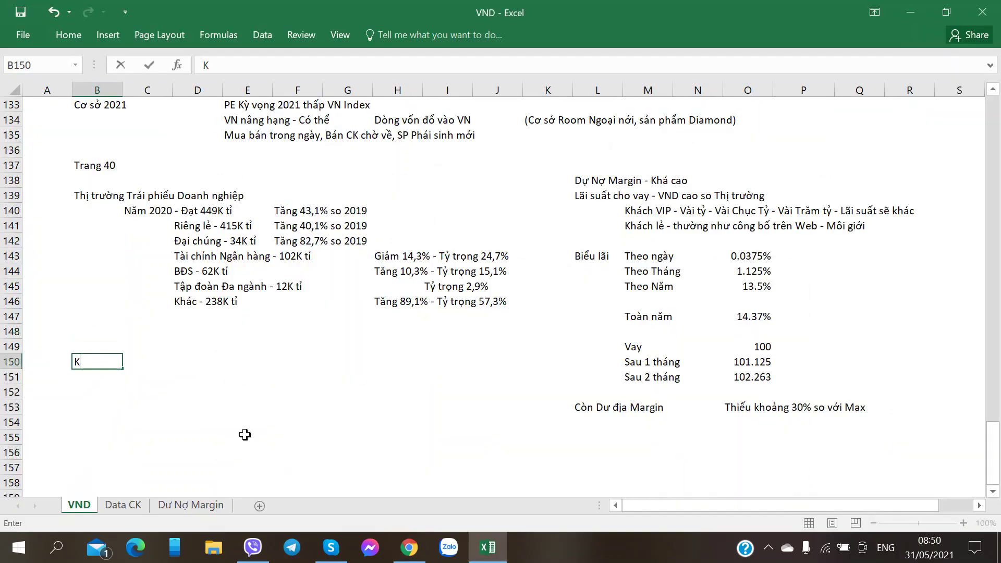
{"action": "type", "text": "ết quả Kinh doanh"}
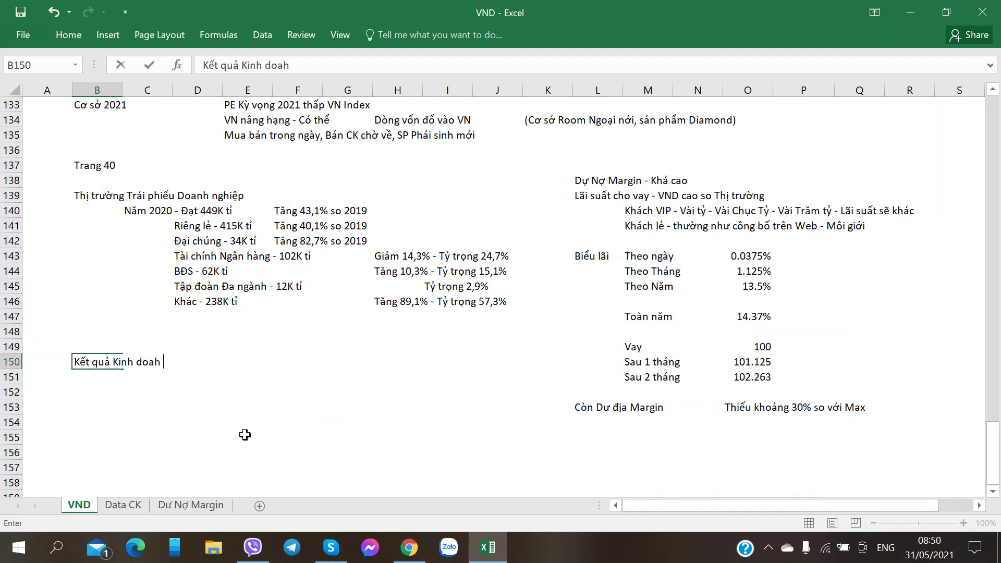
{"action": "key", "text": "BackSpace"}
{"action": "key", "text": "BackSpace"}
{"action": "key", "text": "BackSpace"}
{"action": "key", "text": "BackSpace"}
{"action": "key", "text": "BackSpace"}
{"action": "type", "text": "Doanh"}
{"action": "key", "text": "Return"}
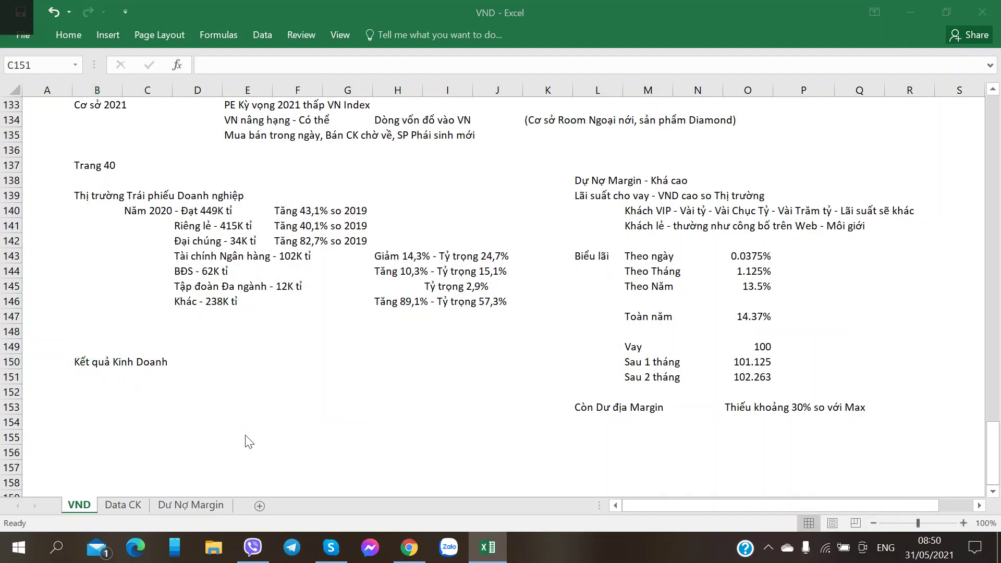
Check the section's first subheading in the report and note "Khách hàng cá nhân - Trọng tâm" in cell C151
{"action": "key", "text": "alt+Tab"}
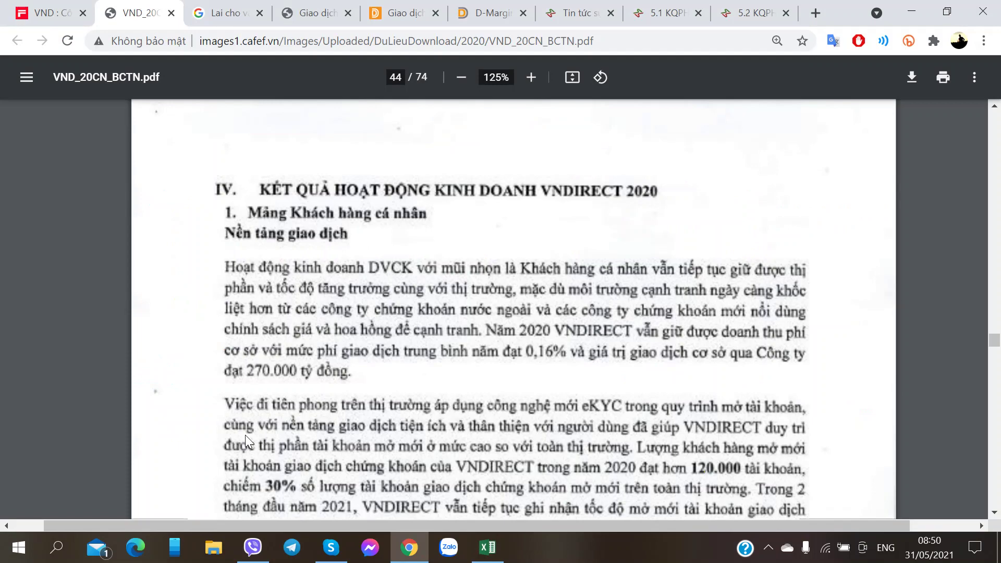
{"action": "key", "text": "alt+Tab"}
{"action": "type", "text": "Kh"}
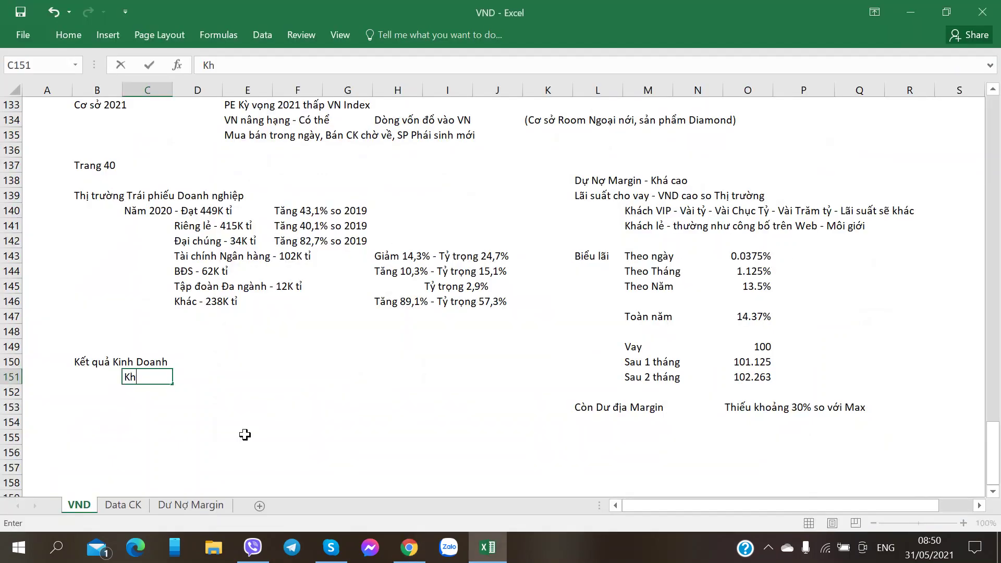
{"action": "type", "text": "ách hang cá nhân 0 T"}
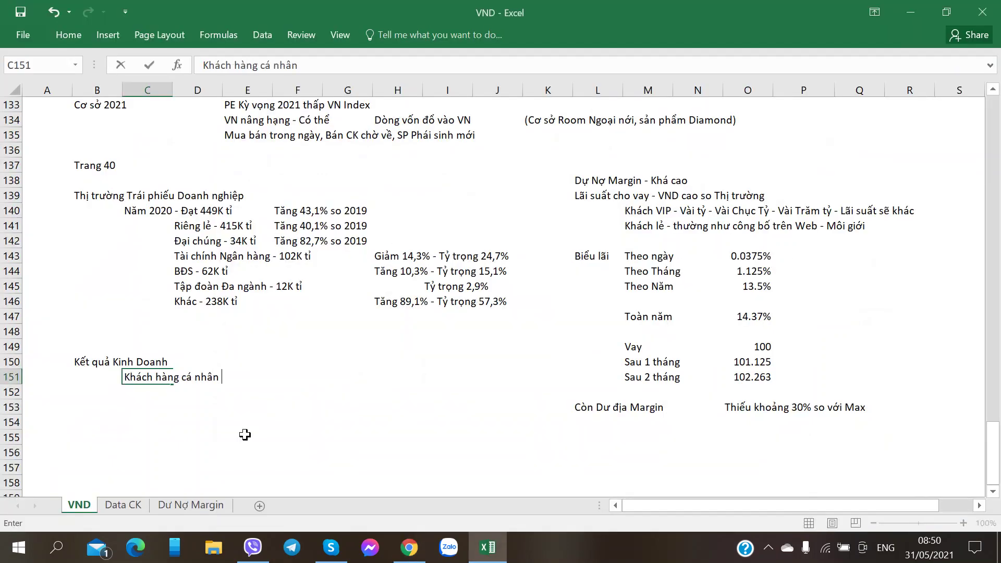
{"action": "key", "text": "BackSpace"}
{"action": "key", "text": "BackSpace"}
{"action": "key", "text": "BackSpace"}
{"action": "type", "text": "- Trọng tâm"}
{"action": "key", "text": "Return"}
Read the individual customer section on page 44 of the report alongside the notes, ending in Excel
{"action": "key", "text": "alt+Tab"}
{"action": "key", "text": "alt+Tab"}
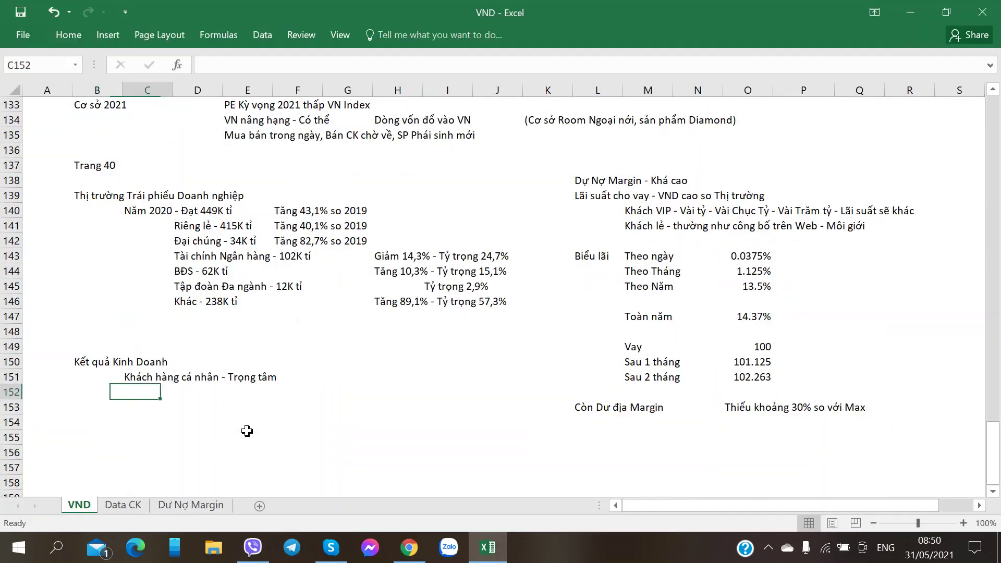
{"action": "key", "text": "alt+Tab"}
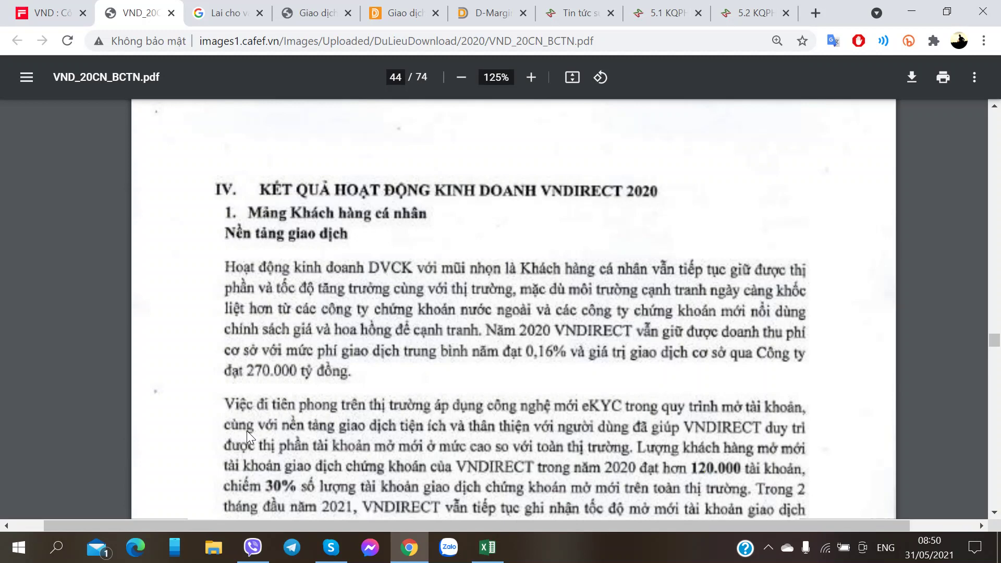
{"action": "key", "text": "alt+Tab"}
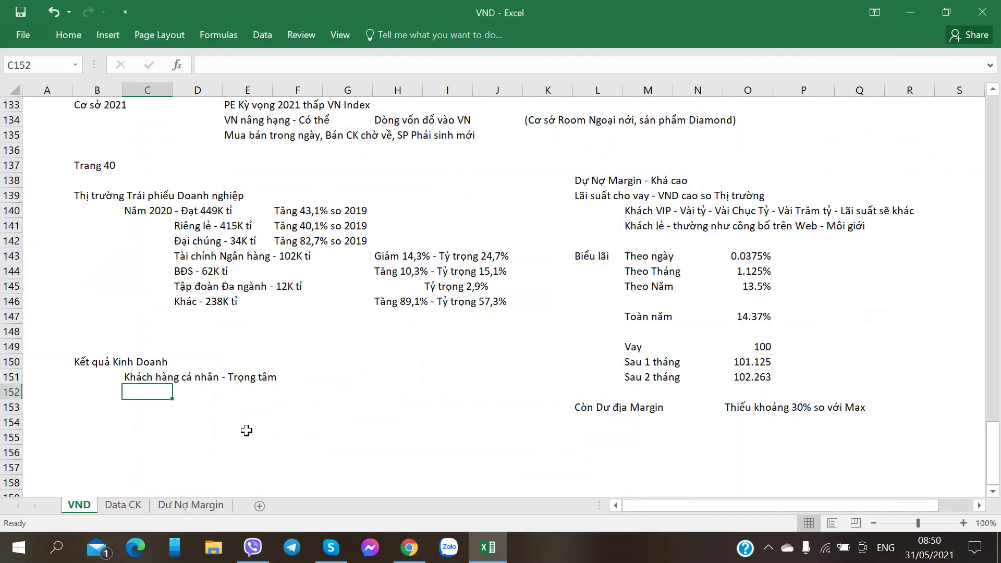
{"action": "key", "text": "alt+Tab"}
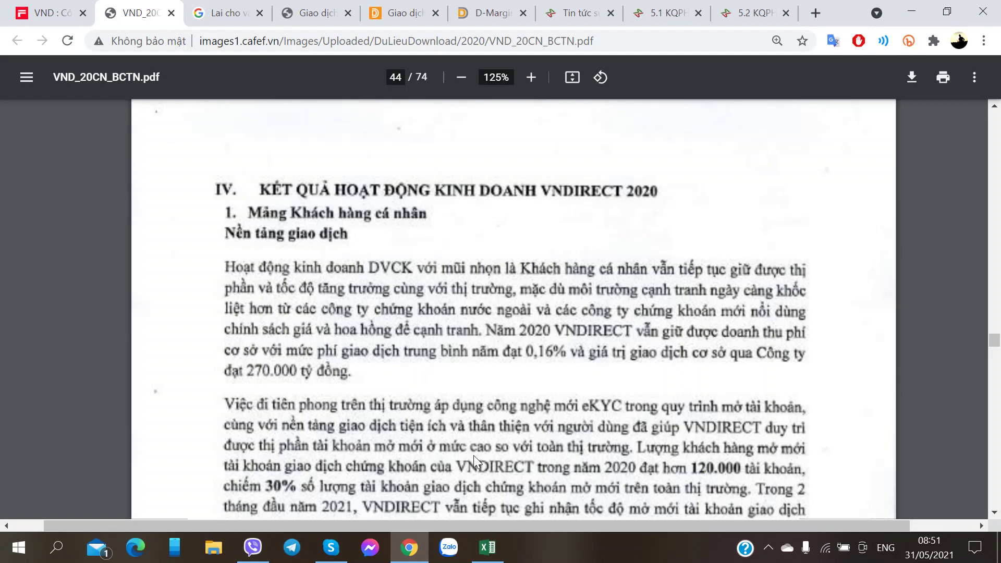
{"action": "key", "text": "alt+Tab"}
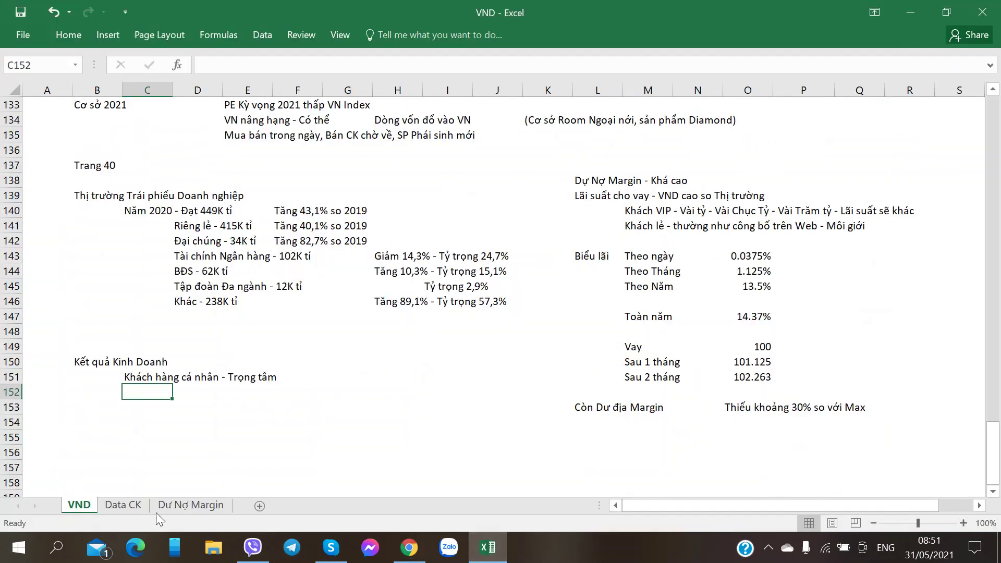
Open the Dư Nợ Margin sheet and scan the year-end columns from 31/12/2020 back to 31/12/2015
{"action": "key", "text": "ctrl+Page_Down"}
{"action": "key", "text": "ctrl+Page_Down"}
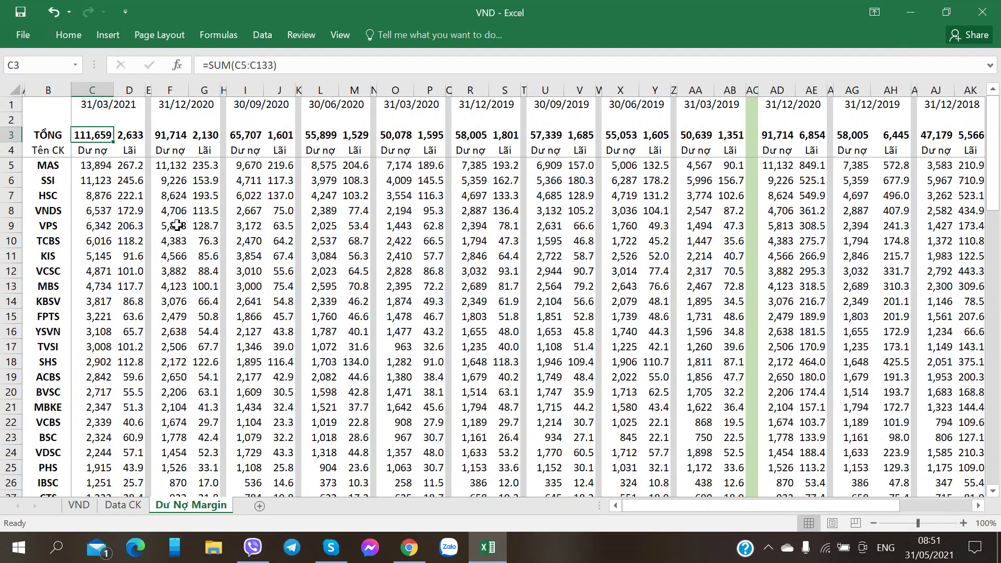
{"action": "left_click", "coordinate": [704, 239]}
{"action": "key", "text": "Right"}
{"action": "key", "text": "Right"}
{"action": "key", "text": "Right"}
{"action": "key", "text": "Right"}
{"action": "key", "text": "Right"}
{"action": "key", "text": "Right"}
{"action": "key", "text": "Right"}
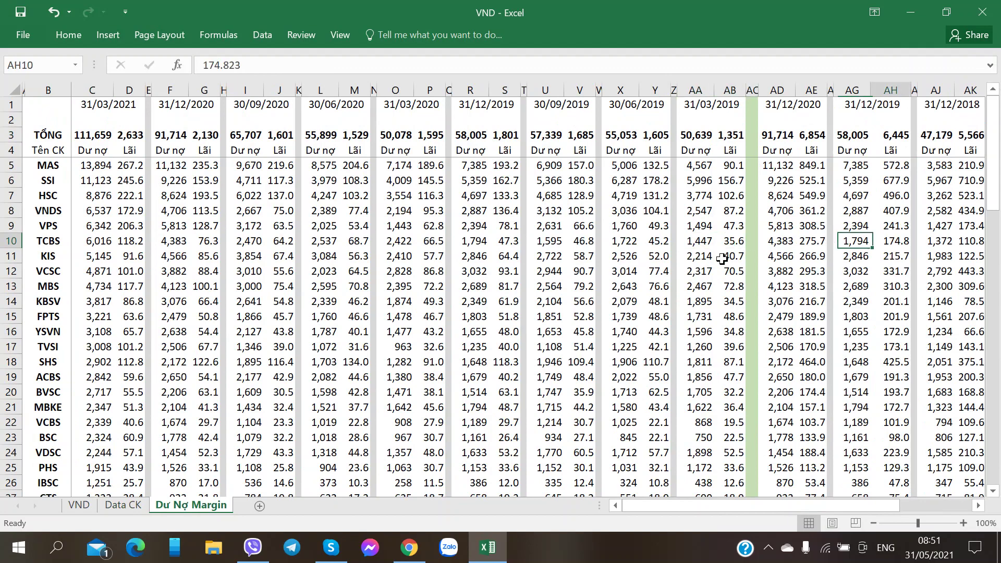
{"action": "key", "text": "Right"}
{"action": "key", "text": "Right"}
{"action": "key", "text": "Right"}
{"action": "key", "text": "Right"}
{"action": "key", "text": "Right"}
{"action": "key", "text": "Right"}
{"action": "key", "text": "Right"}
{"action": "key", "text": "Right"}
{"action": "key", "text": "Right"}
{"action": "key", "text": "Right"}
{"action": "key", "text": "Right"}
{"action": "key", "text": "Right"}
{"action": "key", "text": "Right"}
{"action": "key", "text": "Right"}
{"action": "key", "text": "Right"}
{"action": "key", "text": "Right"}
{"action": "key", "text": "Right"}
{"action": "key", "text": "Right"}
{"action": "key", "text": "Right"}
{"action": "key", "text": "Left"}
{"action": "key", "text": "Left"}
{"action": "key", "text": "Left"}
{"action": "key", "text": "Left"}
{"action": "key", "text": "Left"}
{"action": "key", "text": "Left"}
{"action": "key", "text": "Left"}
{"action": "key", "text": "Left"}
{"action": "key", "text": "Left"}
{"action": "key", "text": "Left"}
{"action": "key", "text": "Left"}
{"action": "key", "text": "Left"}
{"action": "key", "text": "Left"}
{"action": "key", "text": "Left"}
{"action": "key", "text": "Left"}
{"action": "key", "text": "Left"}
{"action": "key", "text": "Left"}
{"action": "key", "text": "Left"}
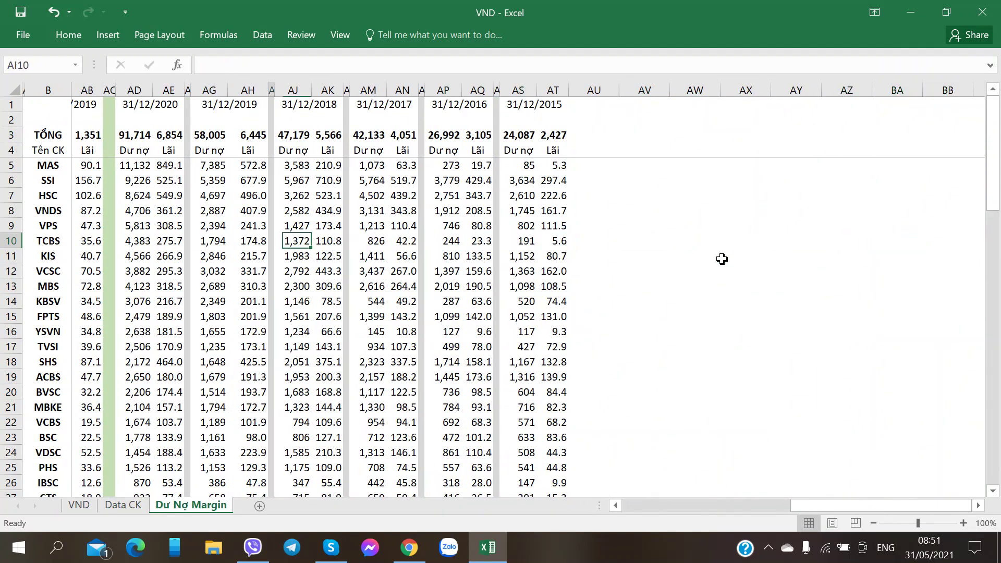
Follow the VNDS row to 31/12/2015 and compare its Dư nợ with the SSI and HSC rows above
{"action": "key", "text": "Up"}
{"action": "key", "text": "Up"}
{"action": "key", "text": "Right"}
{"action": "key", "text": "Right"}
{"action": "key", "text": "Right"}
{"action": "key", "text": "Right"}
{"action": "key", "text": "Right"}
{"action": "key", "text": "Right"}
{"action": "key", "text": "Right"}
{"action": "key", "text": "Right"}
{"action": "key", "text": "Right"}
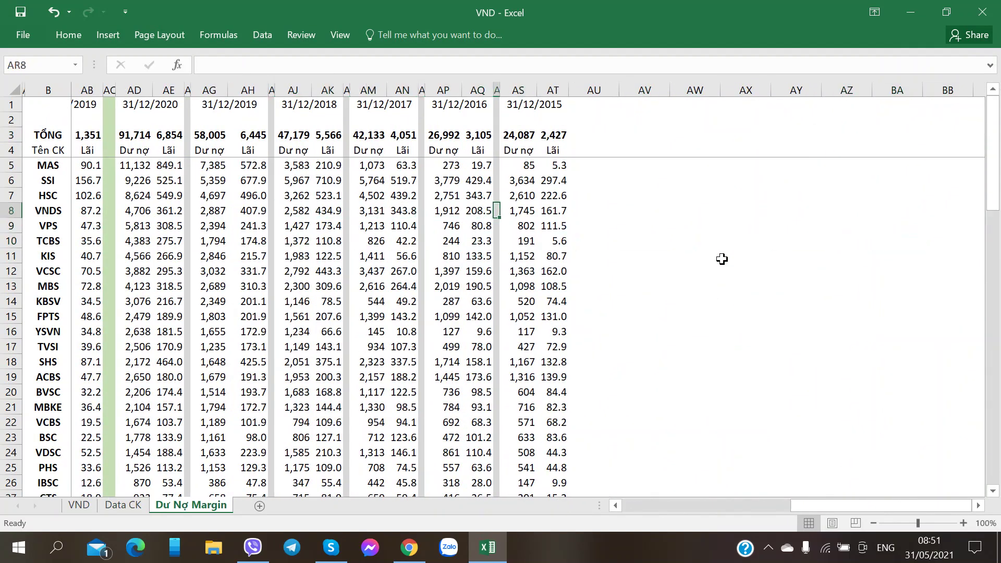
{"action": "key", "text": "Right"}
{"action": "key", "text": "Right"}
{"action": "key", "text": "Left"}
{"action": "key", "text": "Up"}
{"action": "key", "text": "Up"}
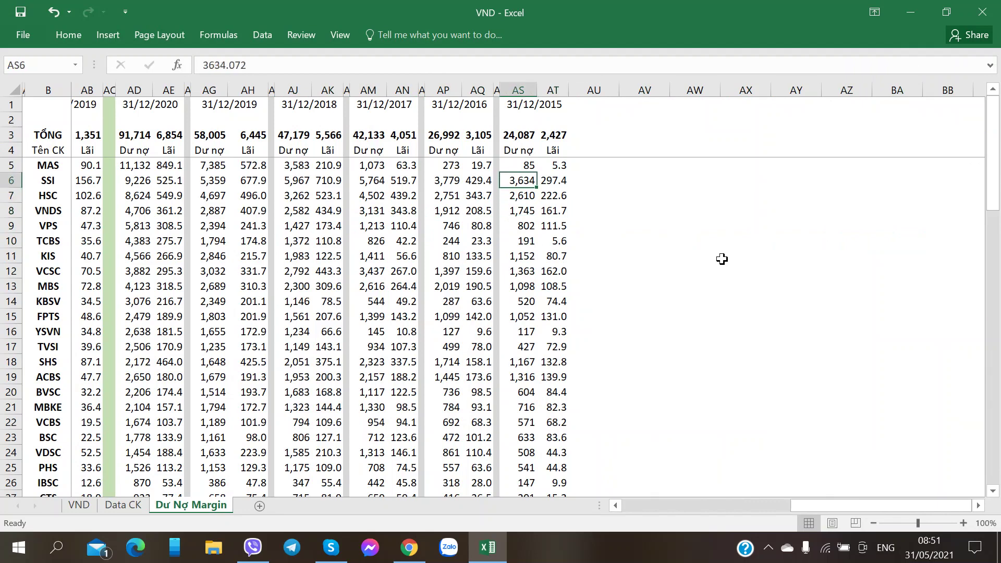
{"action": "key", "text": "Down"}
{"action": "key", "text": "Down"}
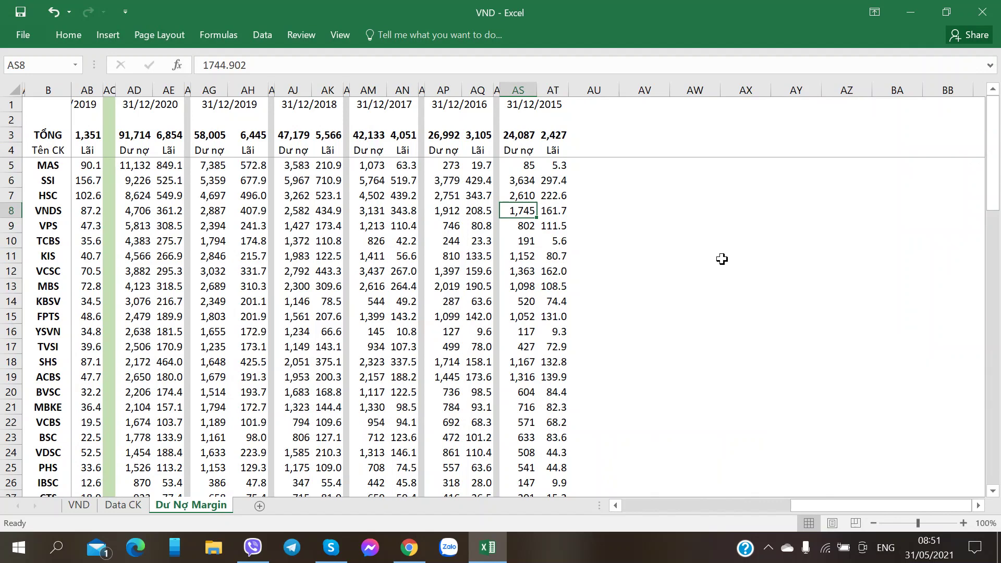
Examine the 31/12/2015 Dư nợ figures firm by firm down to TVSI, comparing them with the largest lenders
{"action": "key", "text": "Down"}
{"action": "key", "text": "Down"}
{"action": "key", "text": "Down"}
{"action": "key", "text": "Down"}
{"action": "key", "text": "Down"}
{"action": "key", "text": "Down"}
{"action": "key", "text": "Down"}
{"action": "key", "text": "Down"}
{"action": "key", "text": "Up"}
{"action": "key", "text": "Up"}
{"action": "key", "text": "Up"}
{"action": "key", "text": "Up"}
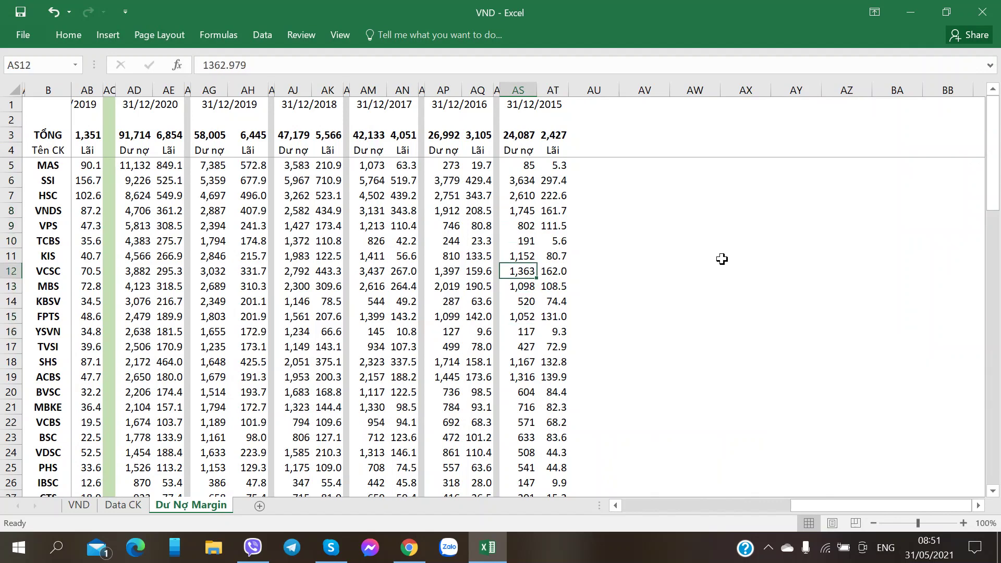
{"action": "key", "text": "Up"}
{"action": "key", "text": "Up"}
{"action": "key", "text": "Up"}
{"action": "key", "text": "Up"}
{"action": "key", "text": "Up"}
{"action": "key", "text": "Up"}
{"action": "key", "text": "Up"}
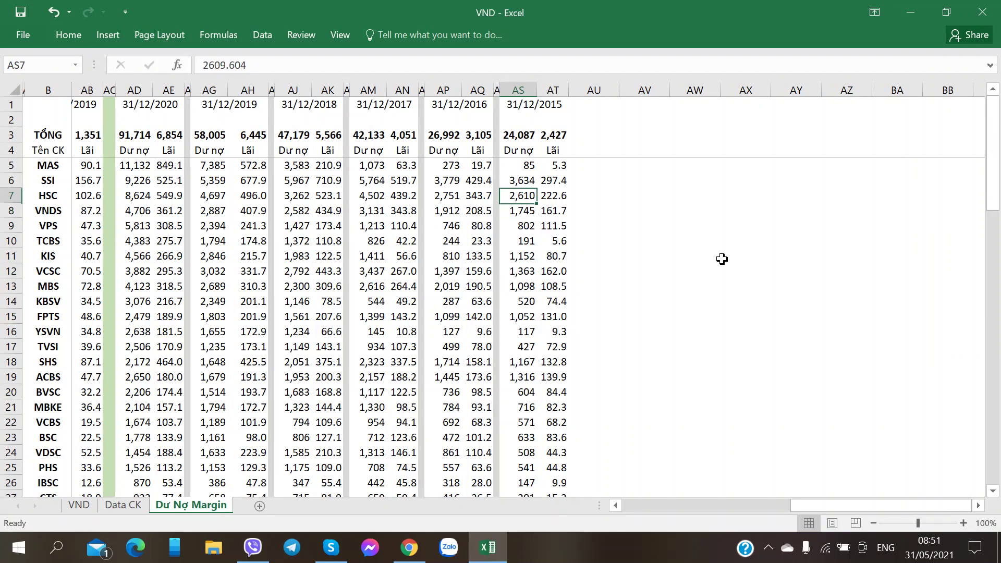
{"action": "key", "text": "Down"}
{"action": "key", "text": "Down"}
{"action": "key", "text": "Down"}
{"action": "key", "text": "Down"}
{"action": "key", "text": "Down"}
{"action": "key", "text": "Down"}
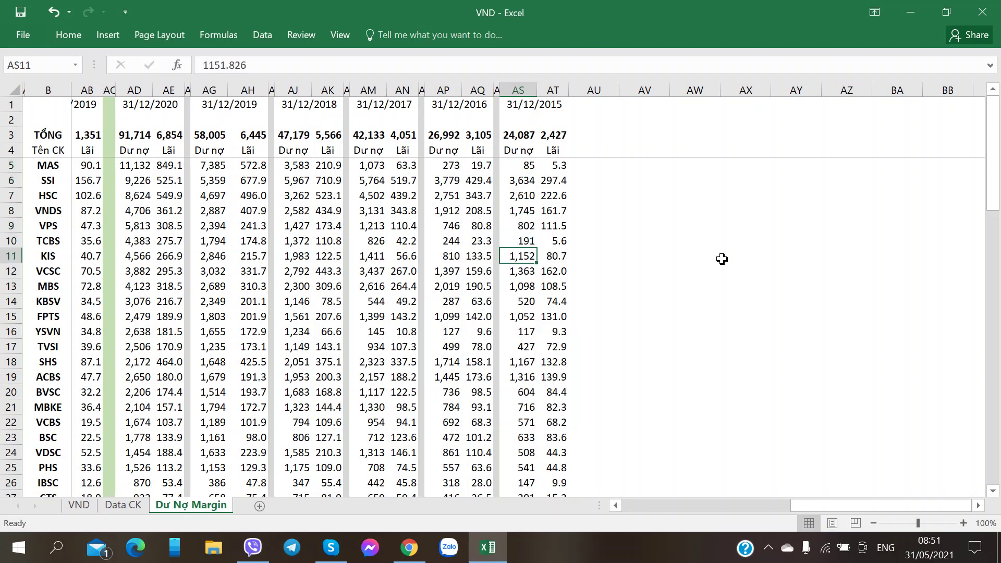
{"action": "key", "text": "Down"}
{"action": "key", "text": "Down"}
{"action": "key", "text": "Down"}
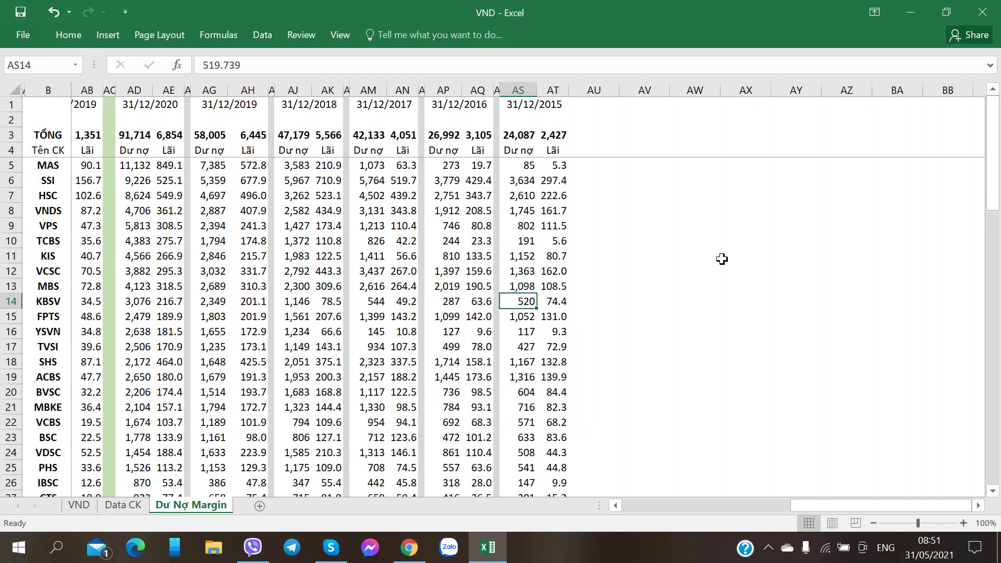
{"action": "key", "text": "Down"}
{"action": "key", "text": "Down"}
{"action": "key", "text": "Down"}
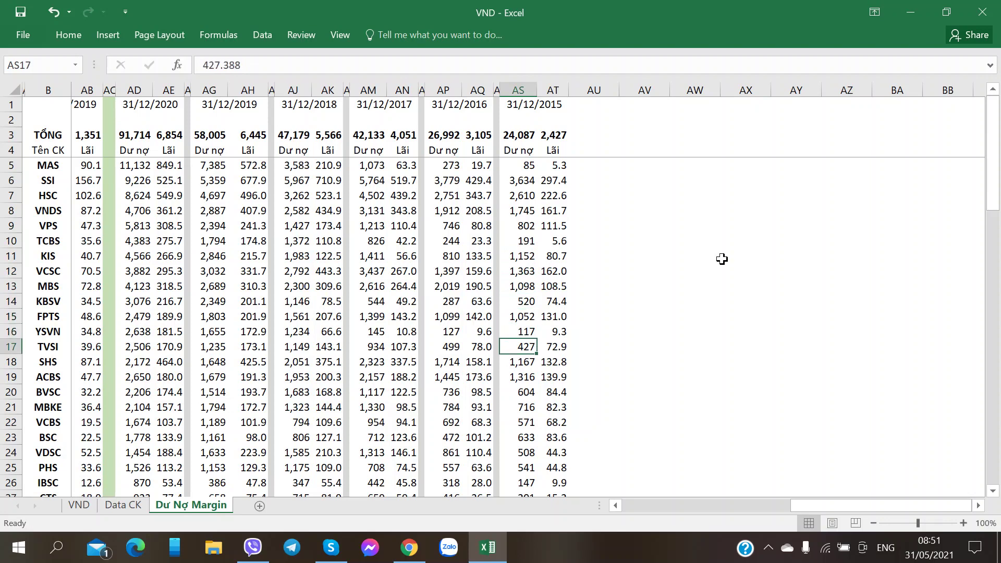
{"action": "key", "text": "Up"}
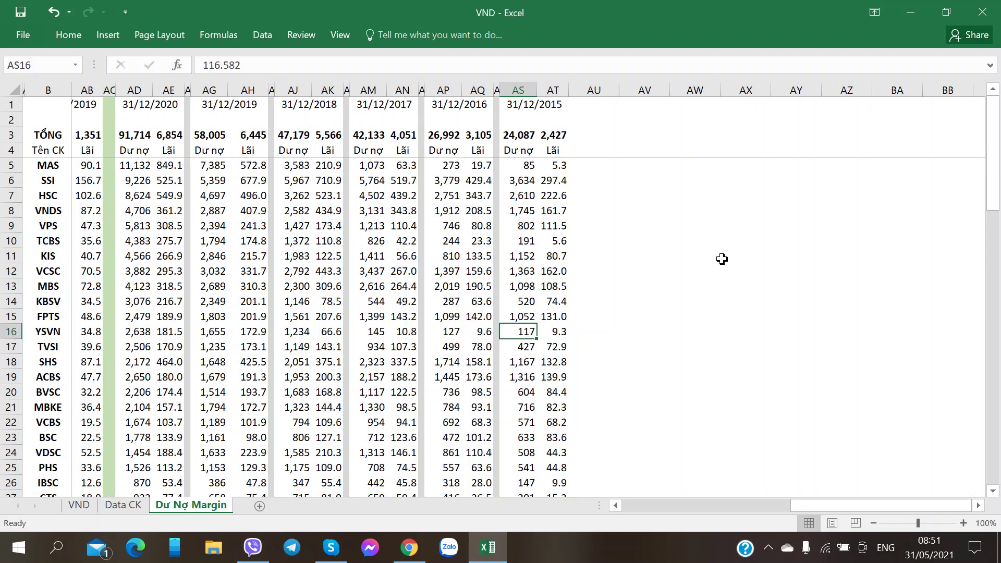
Compare the Dư nợ figures of SSI, HSC and VNDS between 31/12/2015 and 31/12/2016
{"action": "key", "text": "Up"}
{"action": "key", "text": "Up"}
{"action": "key", "text": "Up"}
{"action": "key", "text": "Up"}
{"action": "key", "text": "Up"}
{"action": "key", "text": "Up"}
{"action": "key", "text": "Up"}
{"action": "key", "text": "Up"}
{"action": "key", "text": "Up"}
{"action": "key", "text": "Up"}
{"action": "key", "text": "Left"}
{"action": "key", "text": "Left"}
{"action": "key", "text": "Left"}
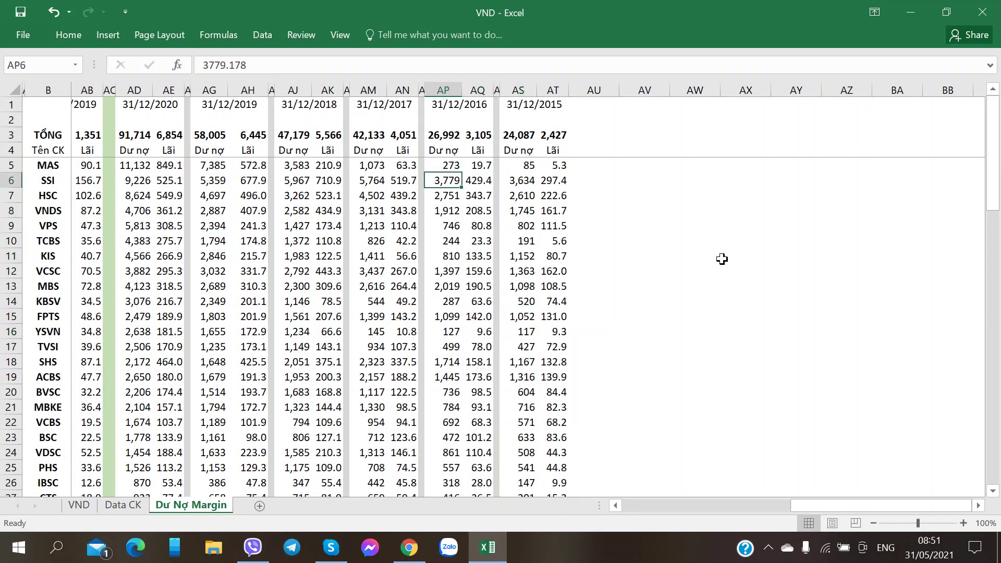
{"action": "key", "text": "Up"}
{"action": "key", "text": "Down"}
{"action": "key", "text": "Right"}
{"action": "key", "text": "Right"}
{"action": "key", "text": "Left"}
{"action": "key", "text": "Left"}
{"action": "key", "text": "Down"}
{"action": "key", "text": "Right"}
{"action": "key", "text": "Right"}
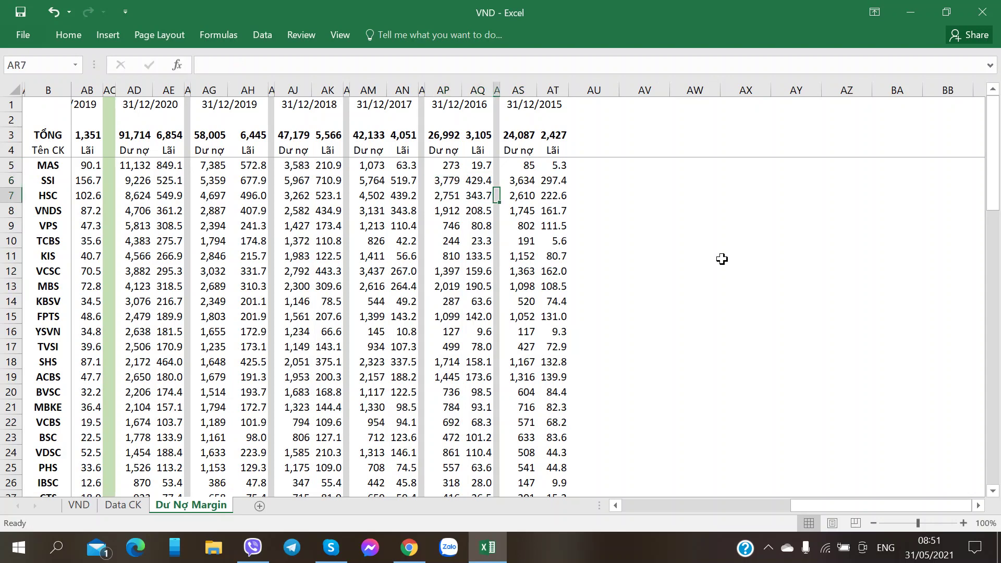
{"action": "key", "text": "Left"}
{"action": "key", "text": "Left"}
{"action": "key", "text": "Down"}
{"action": "key", "text": "Right"}
{"action": "key", "text": "Right"}
{"action": "key", "text": "Right"}
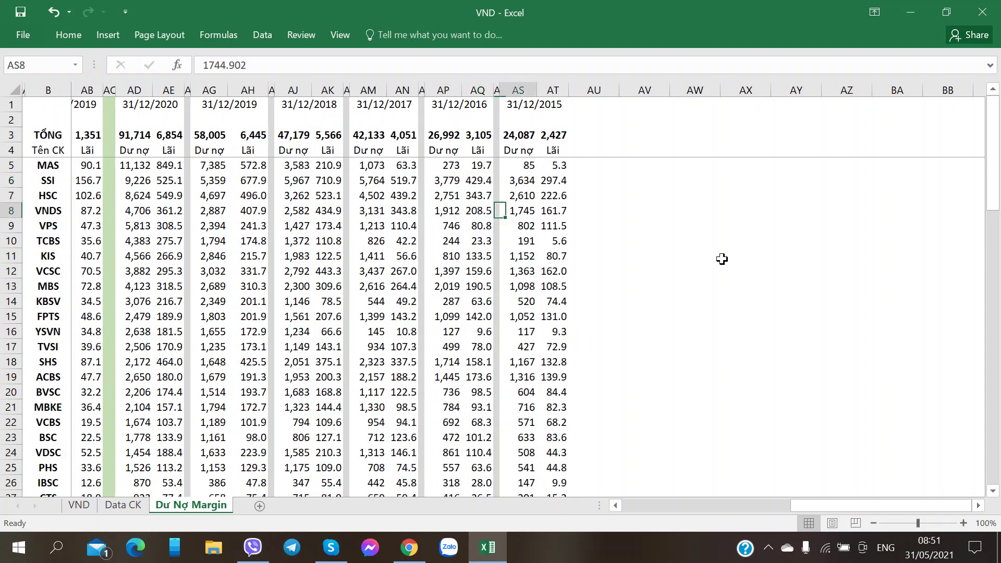
{"action": "key", "text": "Left"}
{"action": "key", "text": "Left"}
{"action": "key", "text": "Left"}
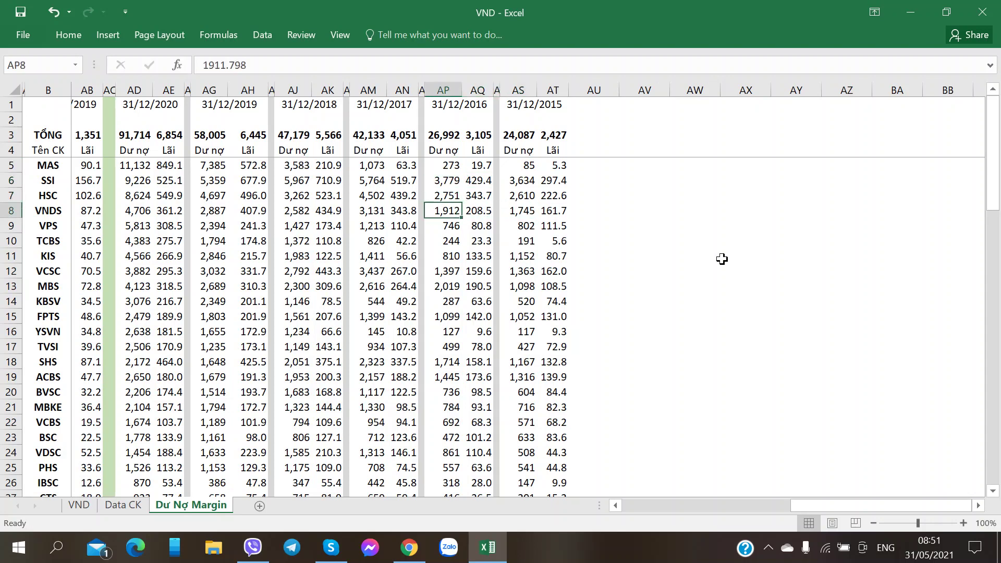
Move up the 31/12/2016 Dư nợ column to MAS and compare its figure with 31/12/2015
{"action": "key", "text": "Up"}
{"action": "key", "text": "Down"}
{"action": "key", "text": "Up"}
{"action": "key", "text": "Up"}
{"action": "key", "text": "Up"}
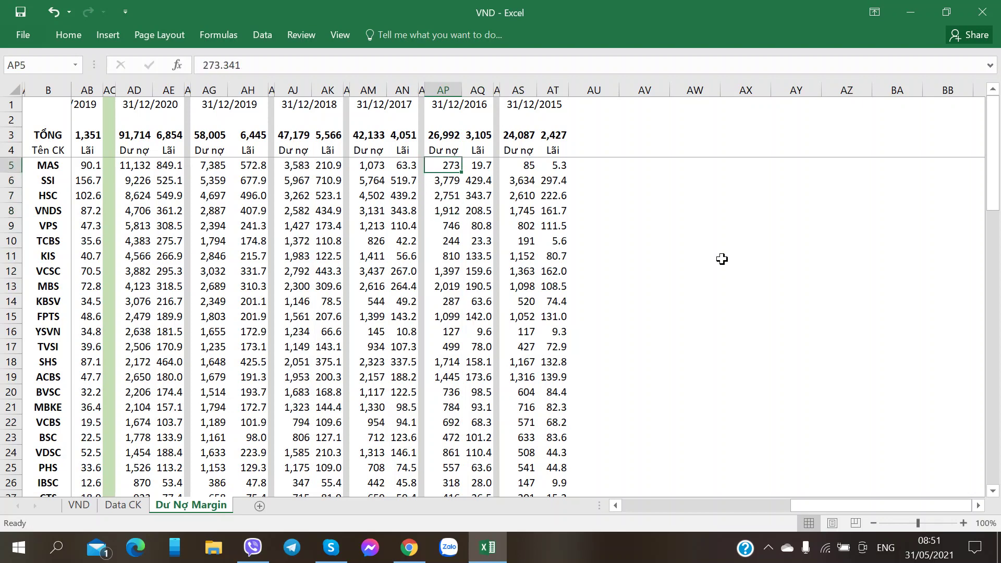
{"action": "key", "text": "Up"}
{"action": "key", "text": "Down"}
{"action": "key", "text": "Right"}
{"action": "key", "text": "Right"}
{"action": "key", "text": "Right"}
{"action": "key", "text": "Left"}
{"action": "key", "text": "Left"}
{"action": "key", "text": "Left"}
{"action": "key", "text": "Left"}
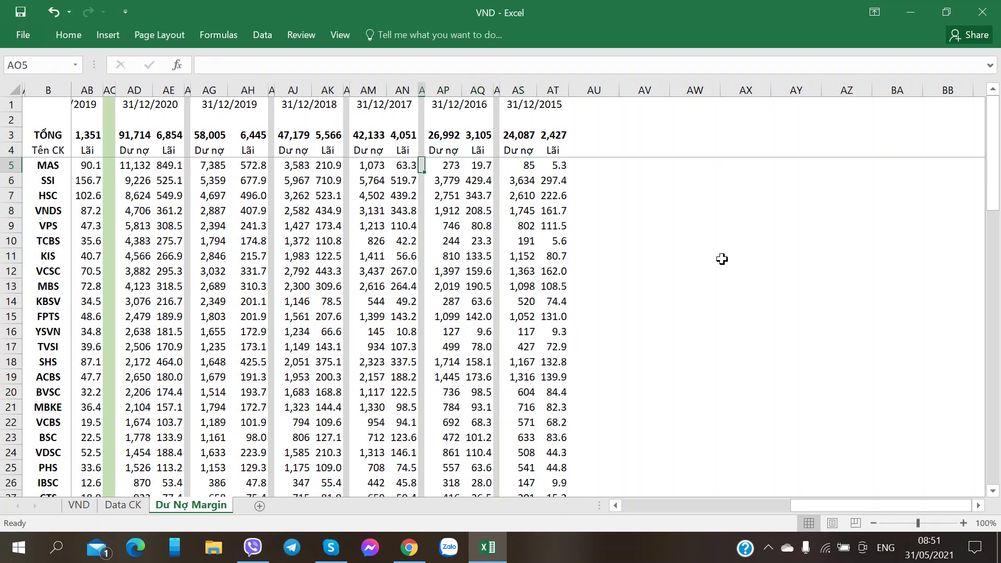
Go down the 31/12/2016 Dư nợ column to KIS and compare its figures with 31/12/2015
{"action": "key", "text": "Right"}
{"action": "key", "text": "Down"}
{"action": "key", "text": "Down"}
{"action": "key", "text": "Down"}
{"action": "key", "text": "Down"}
{"action": "key", "text": "Down"}
{"action": "key", "text": "Down"}
{"action": "key", "text": "Right"}
{"action": "key", "text": "Right"}
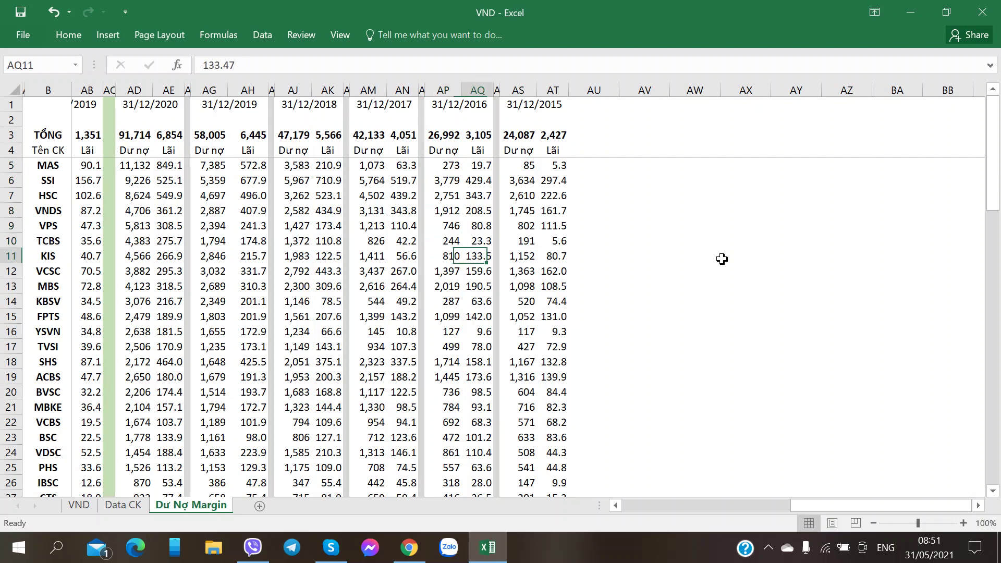
{"action": "key", "text": "Left"}
{"action": "key", "text": "Right"}
{"action": "key", "text": "Left"}
{"action": "key", "text": "Left"}
Compare the Dư nợ figures of VCSC and MBS between 31/12/2016 and 31/12/2015
{"action": "key", "text": "Down"}
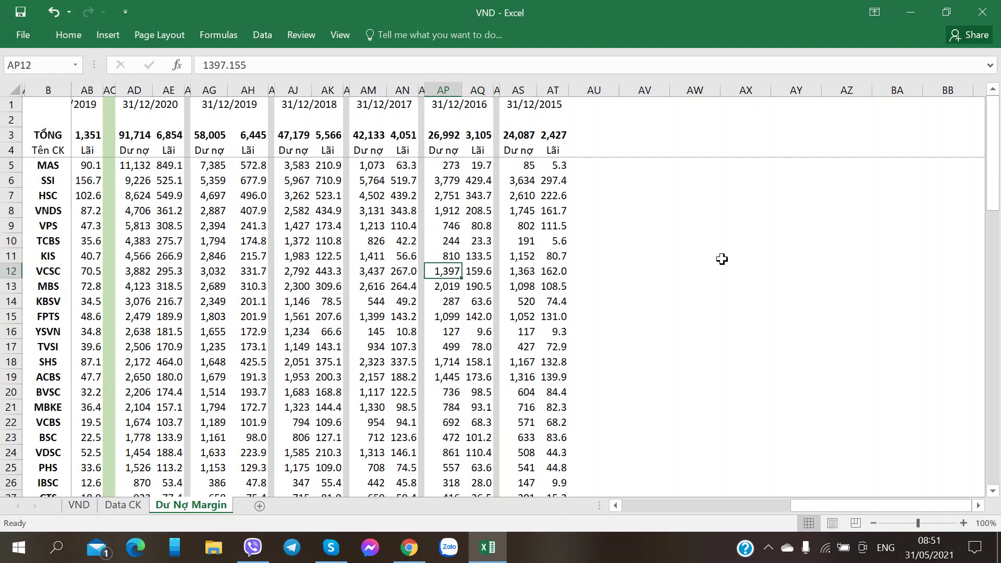
{"action": "key", "text": "Right"}
{"action": "key", "text": "Right"}
{"action": "key", "text": "Left"}
{"action": "key", "text": "Left"}
{"action": "key", "text": "Down"}
{"action": "key", "text": "Right"}
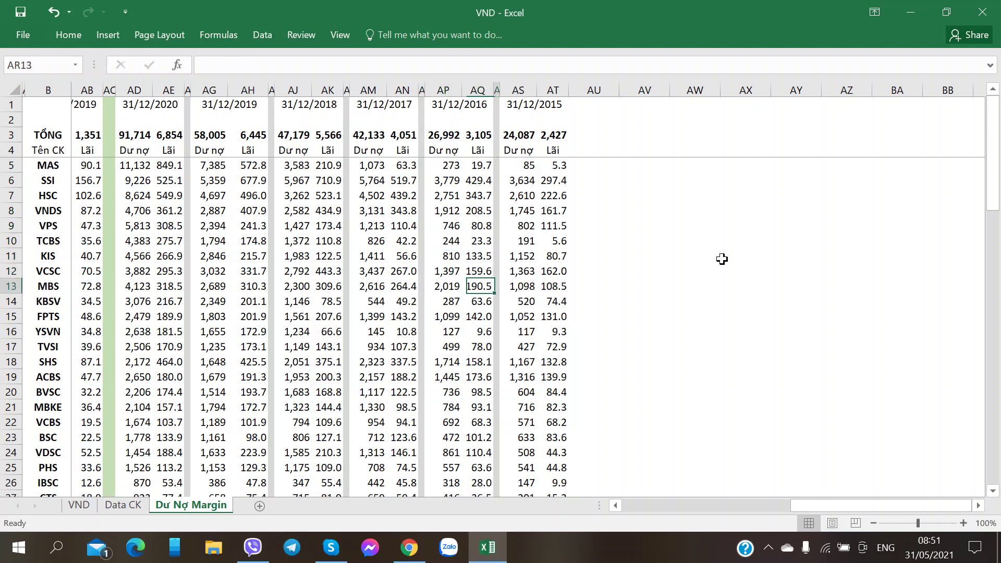
{"action": "key", "text": "Right"}
{"action": "key", "text": "Right"}
{"action": "key", "text": "Left"}
{"action": "key", "text": "Left"}
{"action": "key", "text": "Left"}
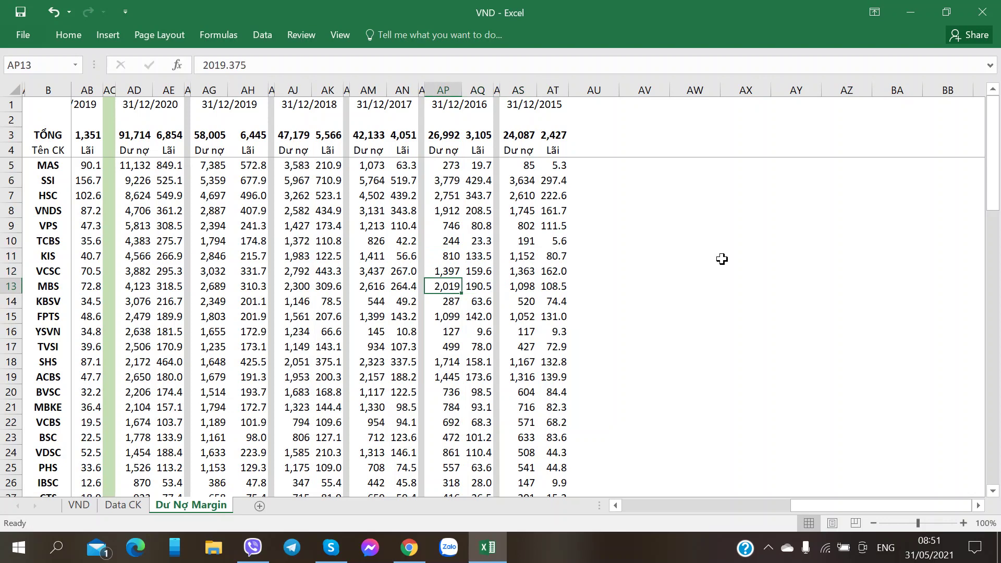
Examine the remaining 31/12/2016 Dư nợ figures from KBSV down to SHS and ACBS
{"action": "key", "text": "Down"}
{"action": "key", "text": "Down"}
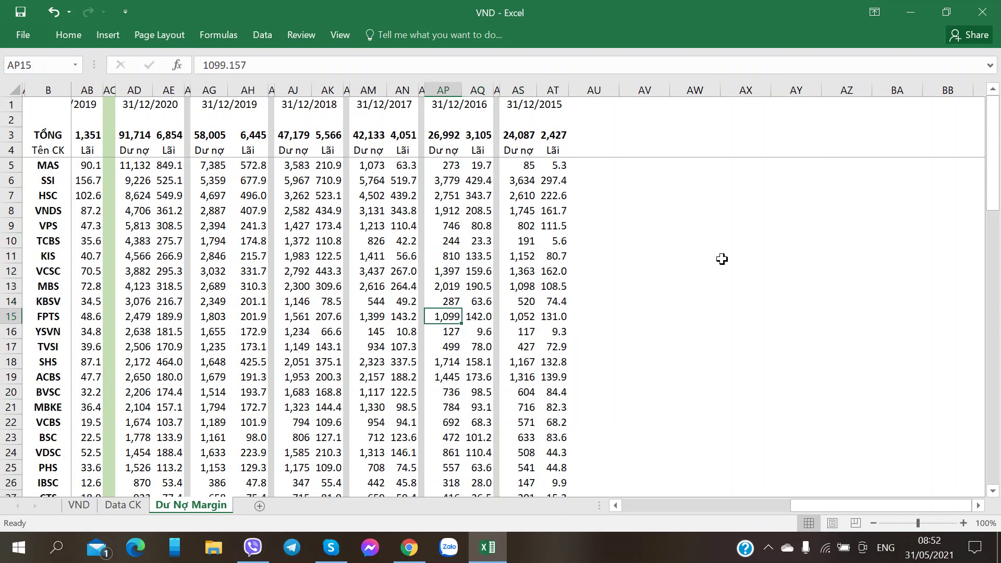
{"action": "key", "text": "Down"}
{"action": "key", "text": "Down"}
{"action": "key", "text": "Down"}
{"action": "key", "text": "Down"}
{"action": "key", "text": "Up"}
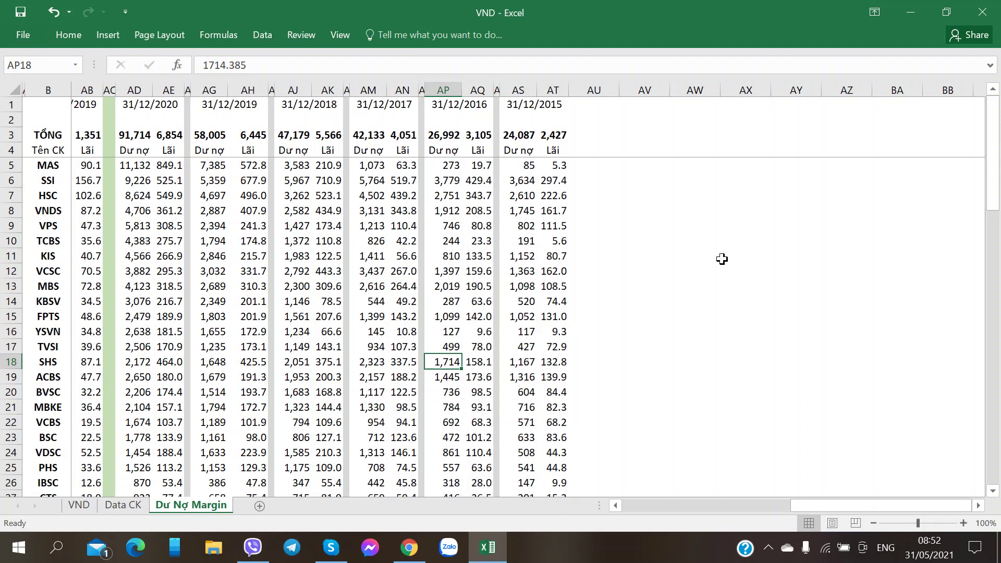
Go to the 31/12/2017 Dư nợ figures of SSI and MAS and compare MAS with 31/12/2016
{"action": "key", "text": "Left"}
{"action": "key", "text": "Up"}
{"action": "key", "text": "Up"}
{"action": "key", "text": "Up"}
{"action": "key", "text": "Up"}
{"action": "key", "text": "Up"}
{"action": "key", "text": "Up"}
{"action": "key", "text": "Up"}
{"action": "key", "text": "Up"}
{"action": "key", "text": "Up"}
{"action": "key", "text": "Up"}
{"action": "key", "text": "Up"}
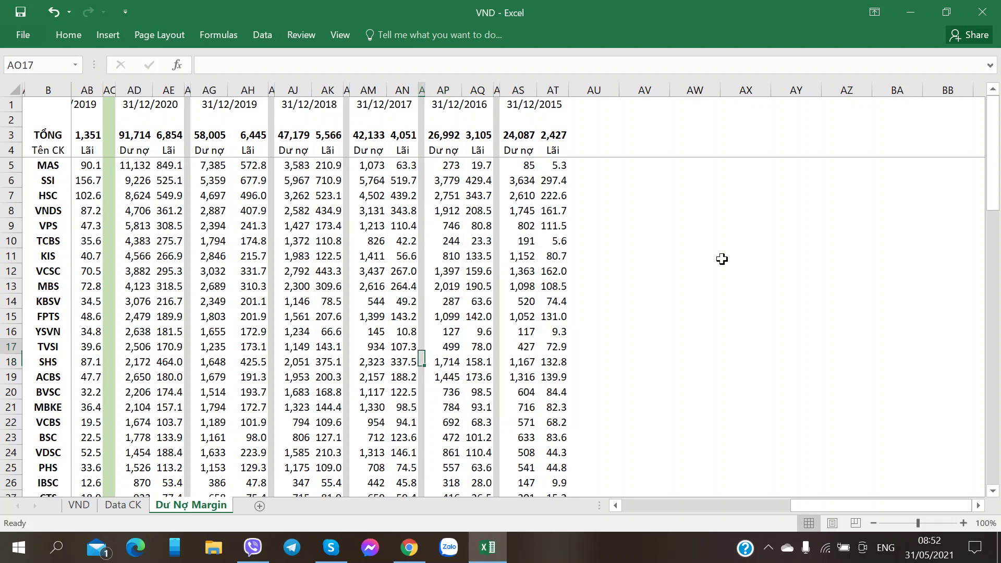
{"action": "key", "text": "Left"}
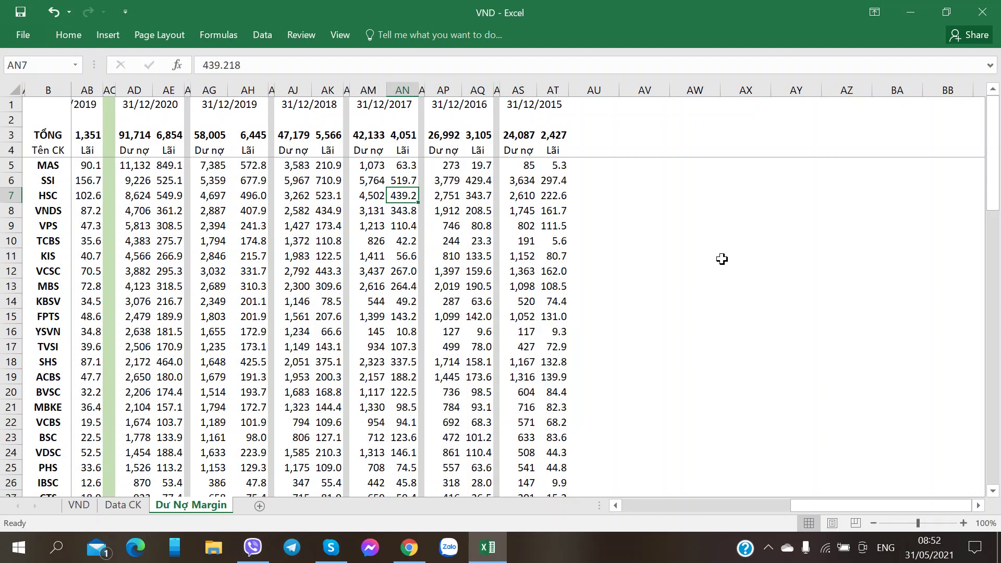
{"action": "key", "text": "Up"}
{"action": "key", "text": "Left"}
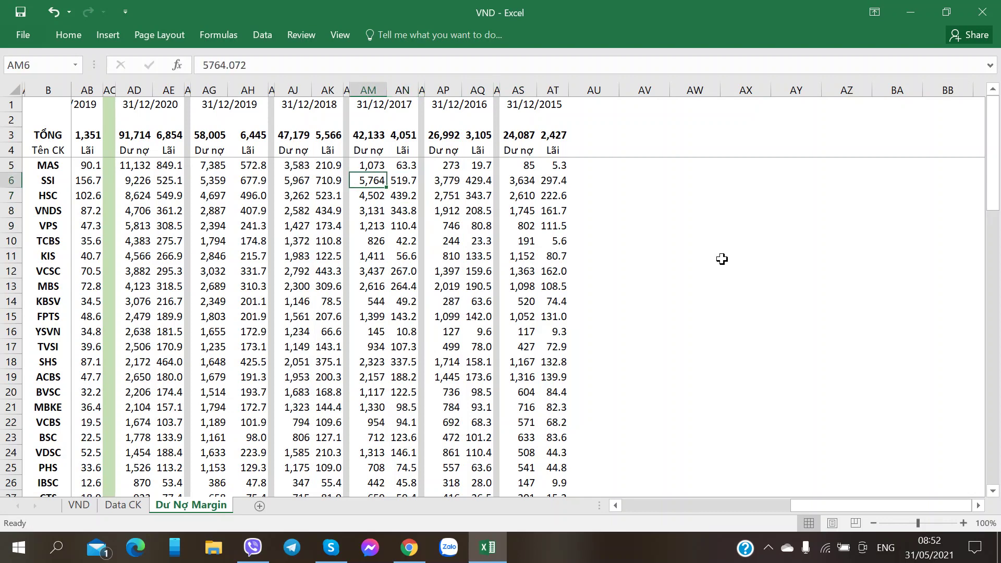
{"action": "key", "text": "Up"}
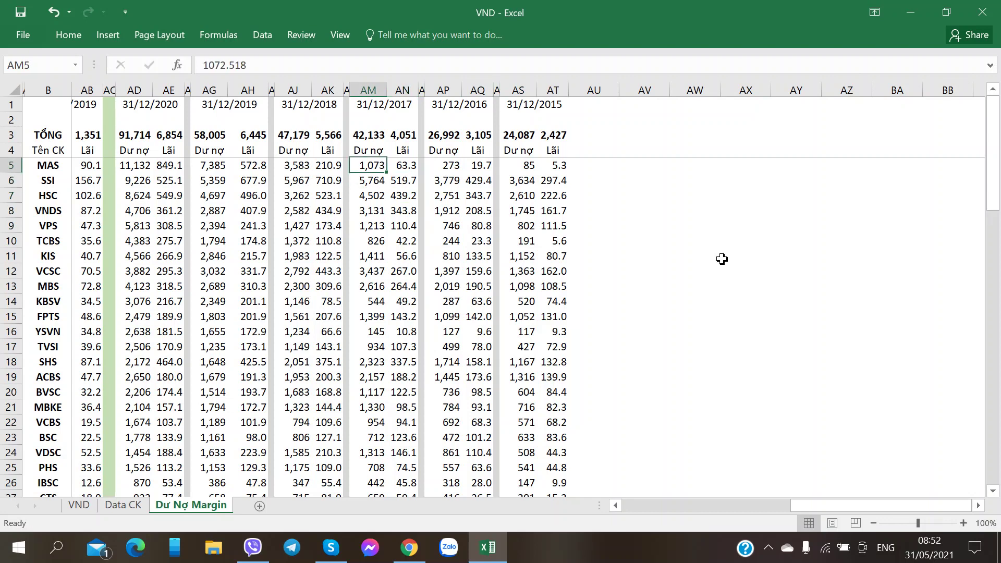
{"action": "key", "text": "Right"}
{"action": "key", "text": "Right"}
{"action": "key", "text": "Left"}
{"action": "key", "text": "Left"}
Compare the 31/12/2017 Dư nợ of VNDS with the SSI and HSC rows above
{"action": "key", "text": "Down"}
{"action": "key", "text": "Down"}
{"action": "key", "text": "Down"}
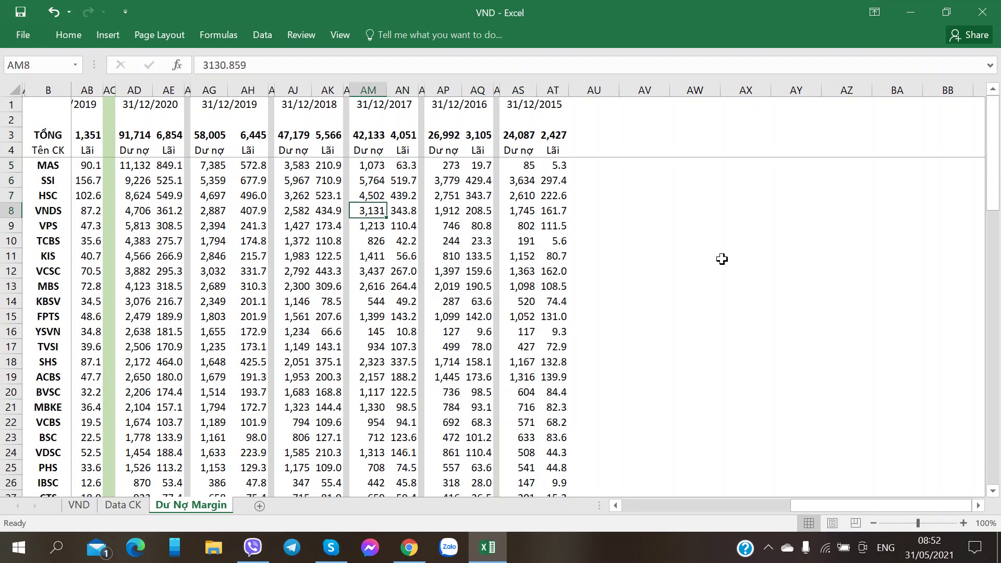
{"action": "key", "text": "Right"}
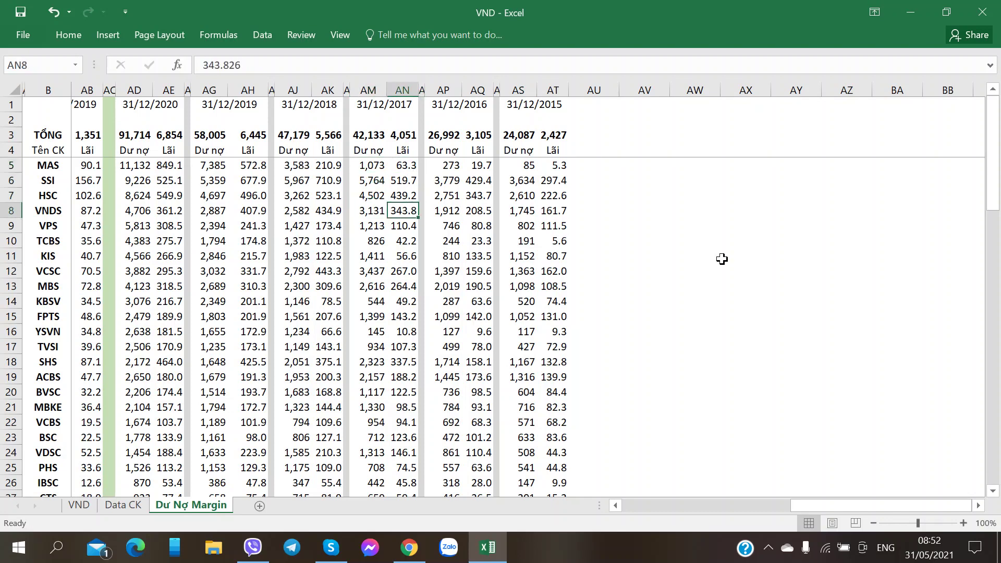
{"action": "key", "text": "Left"}
{"action": "key", "text": "Up"}
{"action": "key", "text": "Up"}
{"action": "key", "text": "Down"}
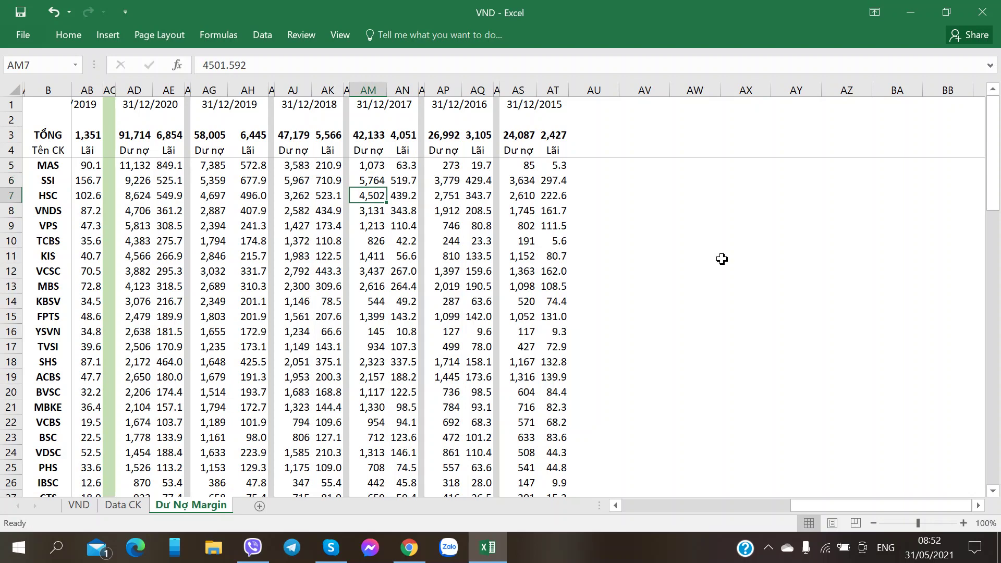
Scan the 31/12/2017 Dư nợ column from HSC down to SHS, comparing mid-sized firms such as MBS with the largest lenders
{"action": "key", "text": "Down"}
{"action": "key", "text": "Down"}
{"action": "key", "text": "Down"}
{"action": "key", "text": "Down"}
{"action": "key", "text": "Down"}
{"action": "key", "text": "Down"}
{"action": "key", "text": "Down"}
{"action": "key", "text": "Down"}
{"action": "key", "text": "Down"}
{"action": "key", "text": "Down"}
{"action": "key", "text": "Down"}
{"action": "key", "text": "Up"}
{"action": "key", "text": "Up"}
{"action": "key", "text": "Up"}
{"action": "key", "text": "Up"}
{"action": "key", "text": "Up"}
{"action": "key", "text": "Up"}
{"action": "key", "text": "Up"}
{"action": "key", "text": "Up"}
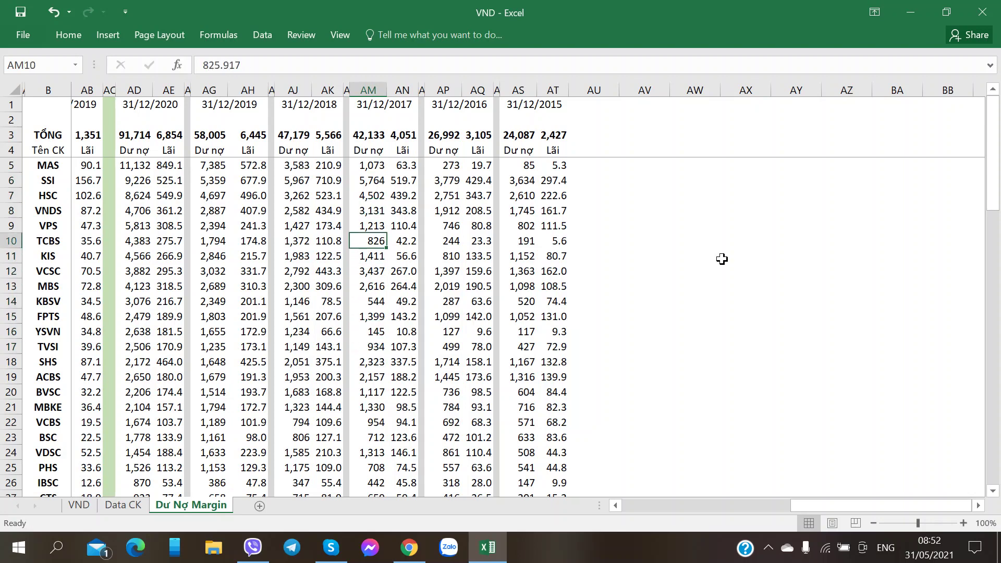
{"action": "key", "text": "Down"}
{"action": "key", "text": "Down"}
{"action": "key", "text": "Down"}
{"action": "key", "text": "Down"}
{"action": "key", "text": "Down"}
{"action": "key", "text": "Down"}
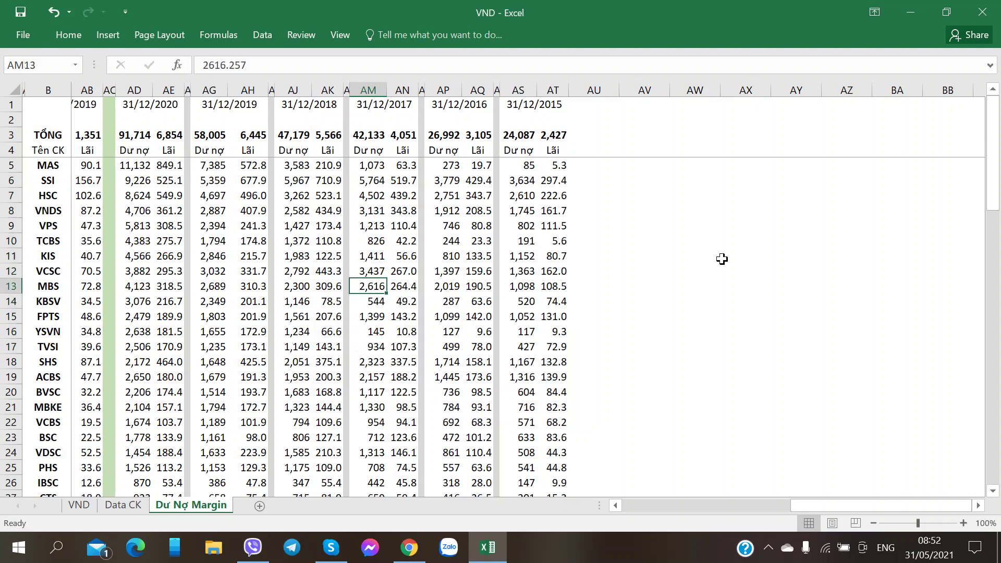
{"action": "key", "text": "Up"}
{"action": "key", "text": "Up"}
{"action": "key", "text": "Up"}
{"action": "key", "text": "Up"}
{"action": "key", "text": "Up"}
{"action": "key", "text": "Up"}
{"action": "key", "text": "Up"}
{"action": "key", "text": "Up"}
{"action": "key", "text": "Up"}
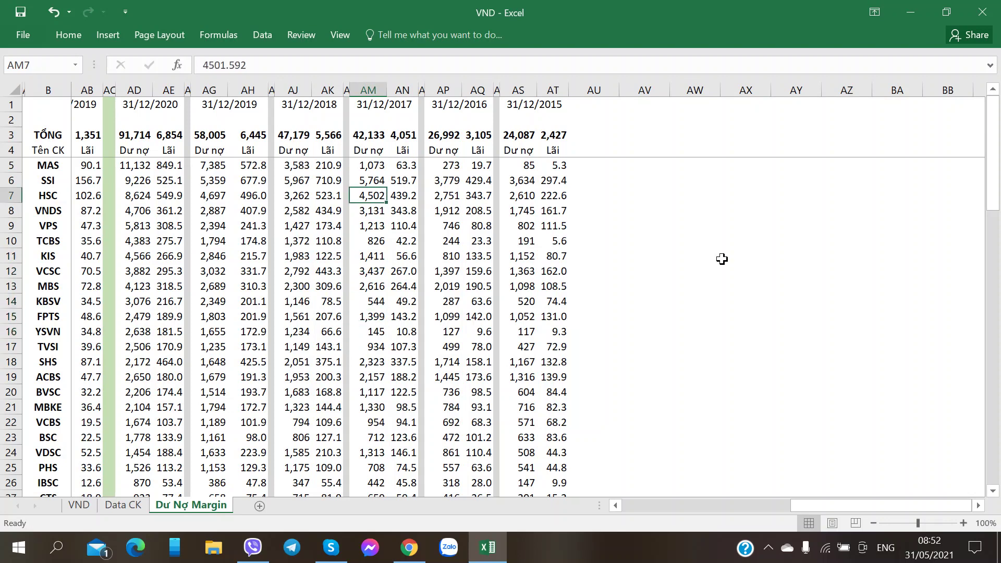
Examine the 31/12/2018 Dư nợ figures from MAS down through SSI and HSC to VNDS
{"action": "key", "text": "Left"}
{"action": "key", "text": "Up"}
{"action": "key", "text": "Up"}
{"action": "key", "text": "Right"}
{"action": "key", "text": "Left"}
{"action": "key", "text": "Left"}
{"action": "key", "text": "Left"}
{"action": "key", "text": "Left"}
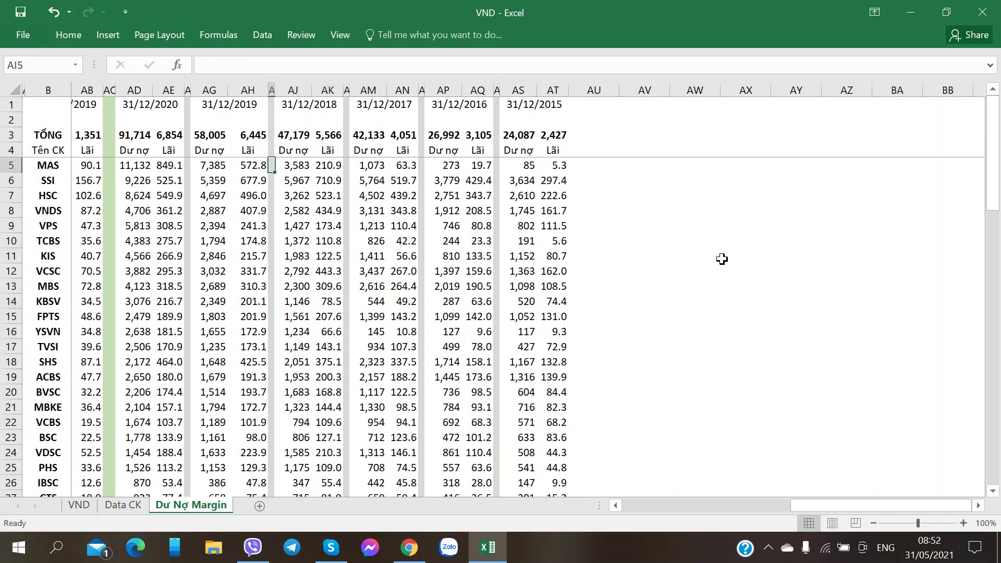
{"action": "key", "text": "Right"}
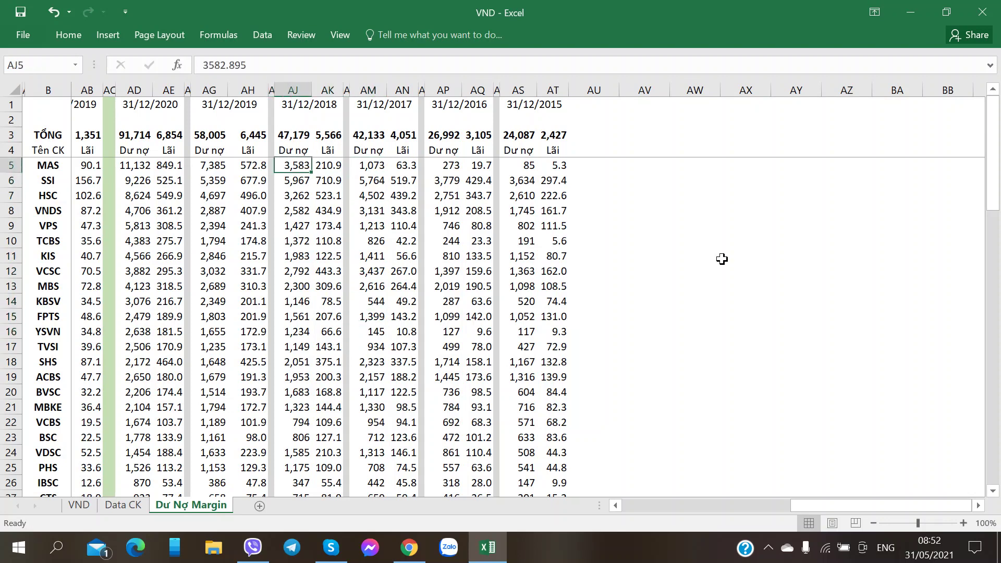
{"action": "key", "text": "Down"}
{"action": "key", "text": "Down"}
{"action": "key", "text": "Down"}
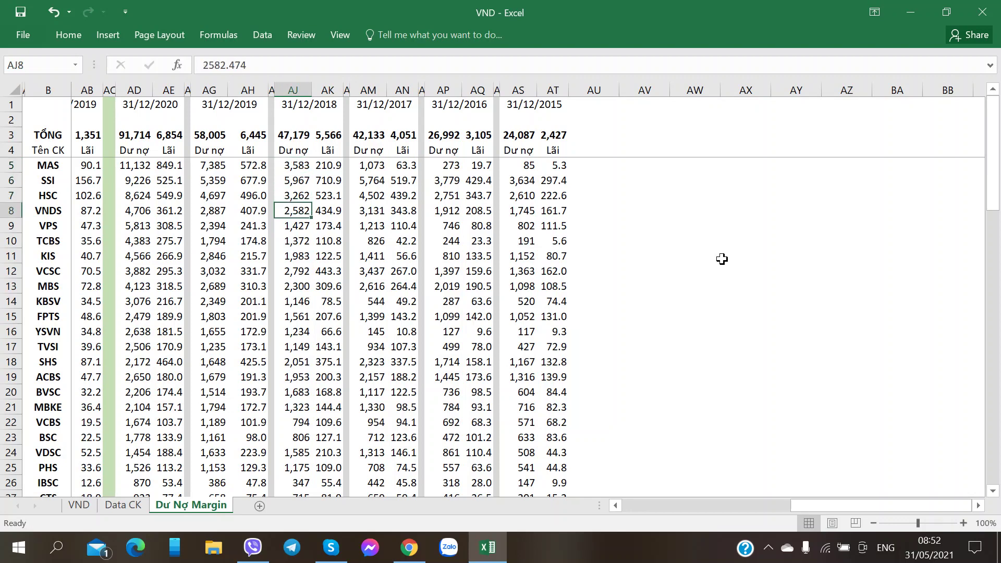
Follow the VNDS row across 31/12/2017, 31/12/2018 and 31/12/2019 to compare its Dư nợ and Lãi
{"action": "key", "text": "Right"}
{"action": "key", "text": "Left"}
{"action": "key", "text": "Left"}
{"action": "key", "text": "Left"}
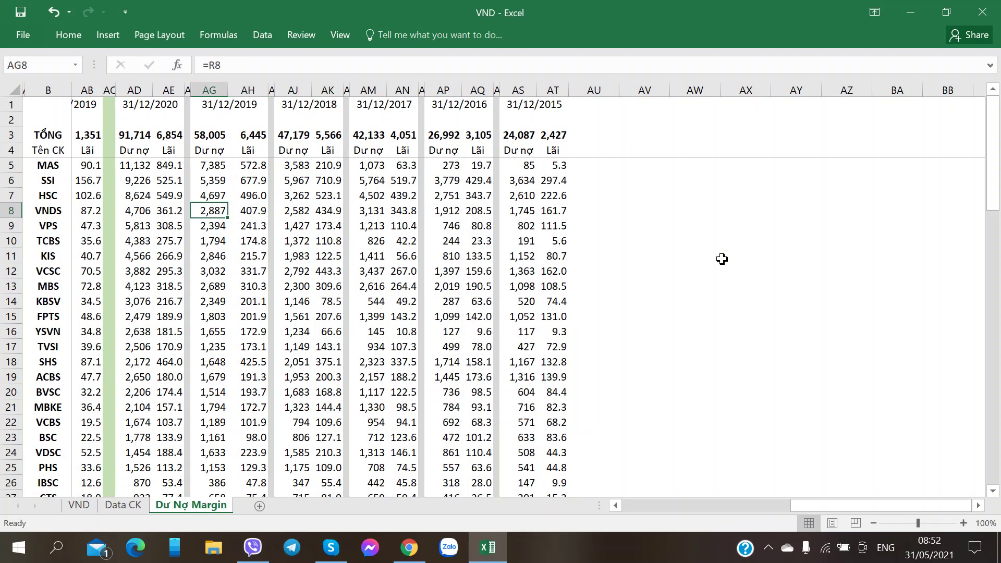
{"action": "key", "text": "Right"}
{"action": "key", "text": "Right"}
{"action": "key", "text": "Right"}
{"action": "key", "text": "Right"}
{"action": "key", "text": "Left"}
{"action": "key", "text": "Right"}
{"action": "key", "text": "Right"}
{"action": "key", "text": "Right"}
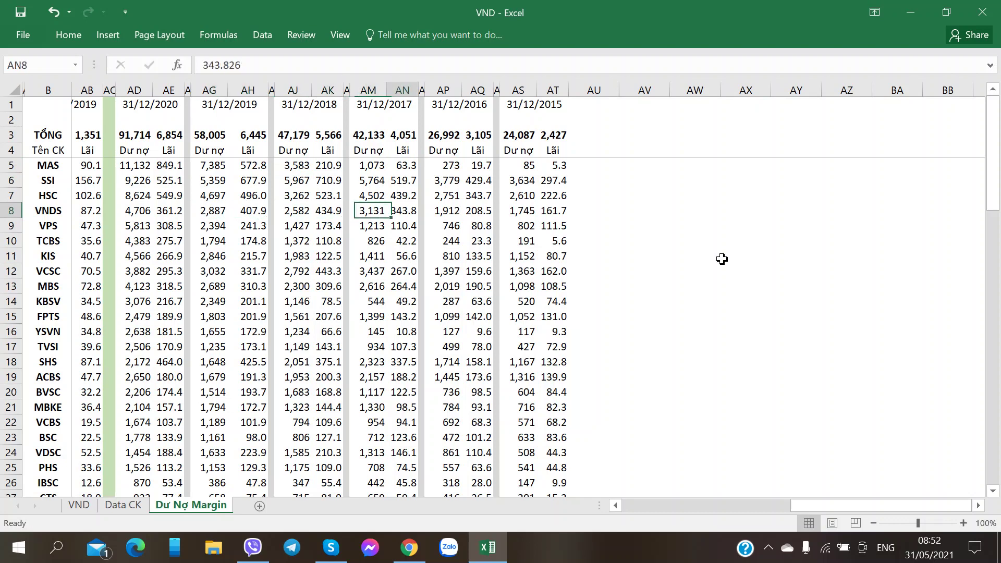
{"action": "key", "text": "Left"}
{"action": "key", "text": "Left"}
{"action": "key", "text": "Left"}
{"action": "key", "text": "Left"}
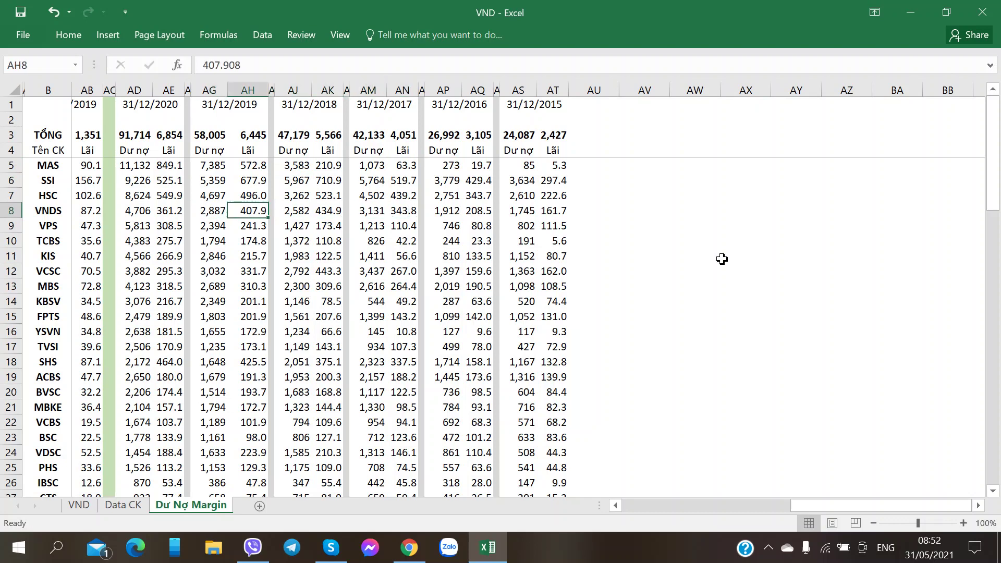
Trace the VNDS row back from the 31/12/2019 annual figures to the latest quarter, 31/03/2021
{"action": "key", "text": "Left"}
{"action": "key", "text": "Right"}
{"action": "key", "text": "Left"}
{"action": "key", "text": "Right"}
{"action": "key", "text": "Right"}
{"action": "key", "text": "Left"}
{"action": "key", "text": "Left"}
{"action": "key", "text": "Left"}
{"action": "key", "text": "Left"}
{"action": "key", "text": "Left"}
{"action": "key", "text": "Left"}
{"action": "key", "text": "Left"}
{"action": "key", "text": "Left"}
{"action": "key", "text": "Left"}
{"action": "key", "text": "Left"}
{"action": "key", "text": "Left"}
{"action": "key", "text": "Left"}
{"action": "key", "text": "Left"}
{"action": "key", "text": "Left"}
{"action": "key", "text": "Left"}
{"action": "key", "text": "Left"}
{"action": "key", "text": "Left"}
{"action": "key", "text": "Left"}
{"action": "key", "text": "Left"}
{"action": "key", "text": "Left"}
{"action": "key", "text": "Left"}
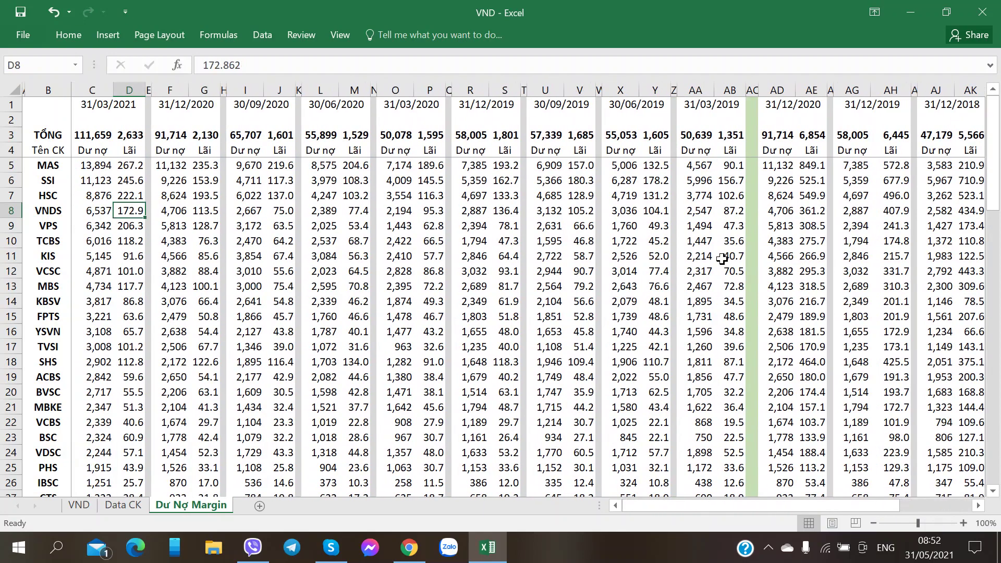
Examine the VNDS quarterly Dư nợ and Lãi from 31/03/2021 back through 31/12/2020 and 30/09/2020 to 30/06/2020
{"action": "key", "text": "Right"}
{"action": "key", "text": "Right"}
{"action": "key", "text": "Right"}
{"action": "key", "text": "Right"}
{"action": "key", "text": "Right"}
{"action": "key", "text": "Right"}
{"action": "key", "text": "Right"}
{"action": "key", "text": "Right"}
{"action": "key", "text": "Right"}
{"action": "key", "text": "Left"}
{"action": "key", "text": "Left"}
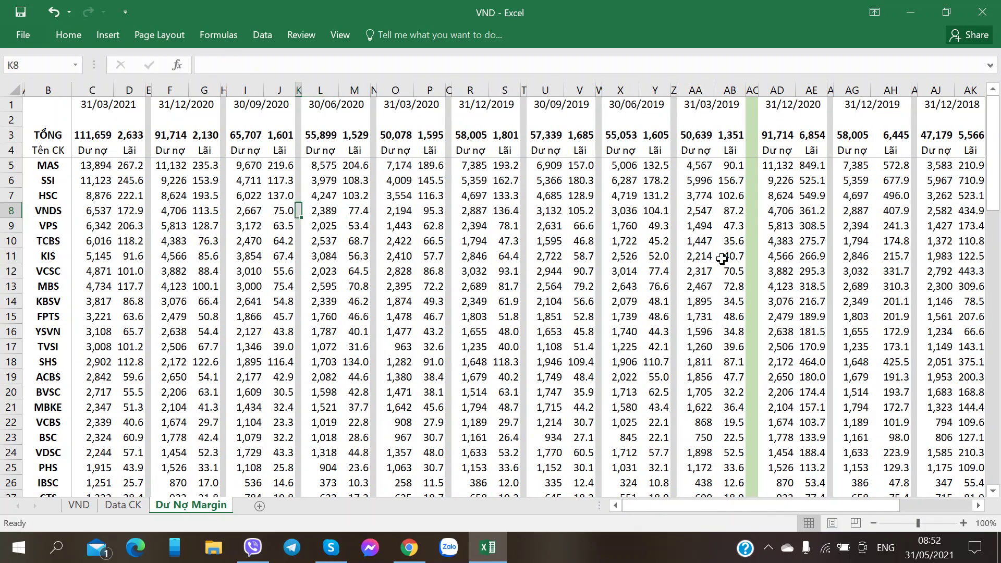
{"action": "key", "text": "Left"}
{"action": "key", "text": "Left"}
{"action": "key", "text": "Right"}
{"action": "key", "text": "Right"}
{"action": "key", "text": "Right"}
{"action": "key", "text": "Right"}
{"action": "key", "text": "Right"}
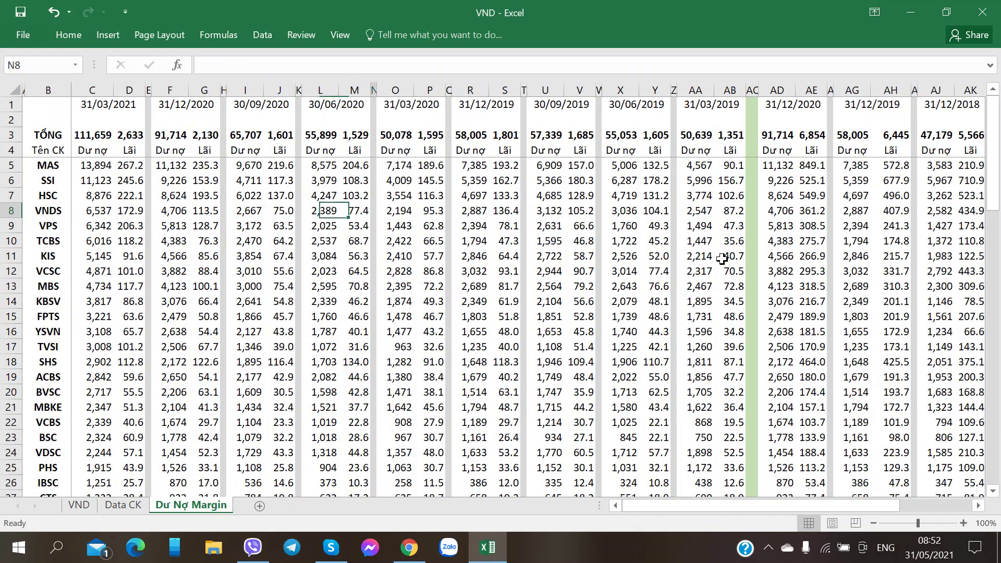
Compare the VNDS Dư nợ and Lãi at 31/03/2020 with the neighbouring 2019 and 2020 quarters
{"action": "key", "text": "Right"}
{"action": "key", "text": "Right"}
{"action": "key", "text": "Right"}
{"action": "key", "text": "Right"}
{"action": "key", "text": "Left"}
{"action": "key", "text": "Left"}
{"action": "key", "text": "Right"}
{"action": "key", "text": "Right"}
{"action": "key", "text": "Left"}
{"action": "key", "text": "Left"}
{"action": "key", "text": "Left"}
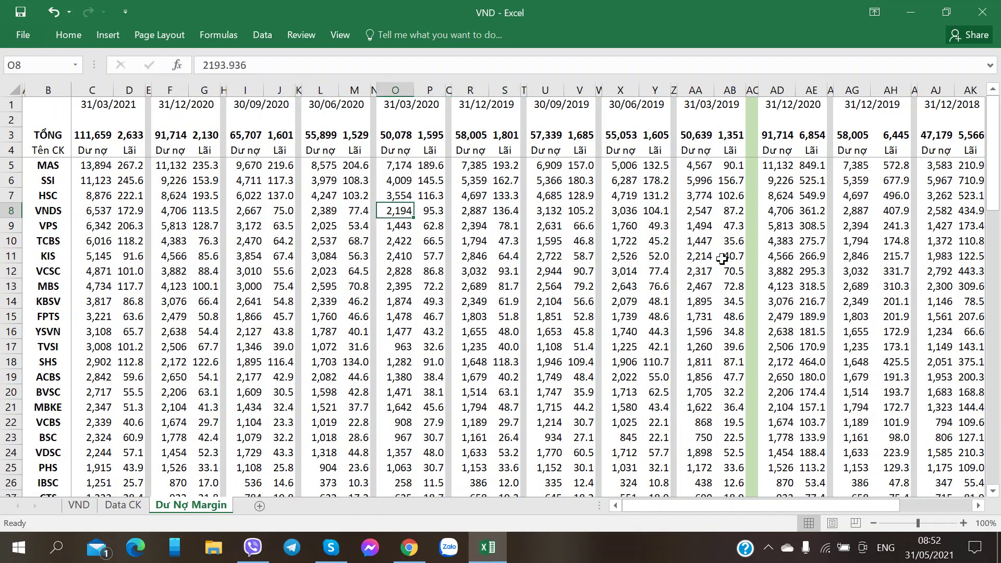
{"action": "key", "text": "Left"}
{"action": "key", "text": "Left"}
{"action": "key", "text": "Left"}
{"action": "key", "text": "Left"}
{"action": "key", "text": "Left"}
{"action": "key", "text": "Right"}
{"action": "key", "text": "Right"}
{"action": "key", "text": "Right"}
{"action": "key", "text": "Right"}
{"action": "key", "text": "Right"}
{"action": "key", "text": "Right"}
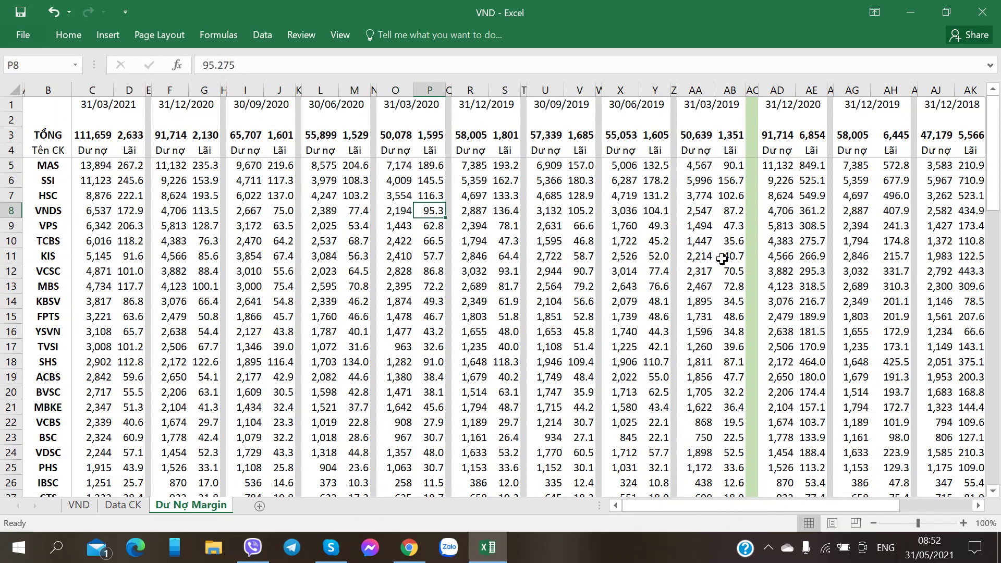
Follow the VNDS row from the 31/03/2020 quarter through the annual figures as far back as 31/12/2015
{"action": "key", "text": "Right"}
{"action": "key", "text": "Right"}
{"action": "key", "text": "Right"}
{"action": "key", "text": "Right"}
{"action": "key", "text": "Right"}
{"action": "key", "text": "Right"}
{"action": "key", "text": "Right"}
{"action": "key", "text": "Right"}
{"action": "key", "text": "Right"}
{"action": "key", "text": "Right"}
{"action": "key", "text": "Right"}
{"action": "key", "text": "Right"}
{"action": "key", "text": "Left"}
{"action": "key", "text": "Right"}
{"action": "key", "text": "Right"}
{"action": "key", "text": "Right"}
{"action": "key", "text": "Right"}
{"action": "key", "text": "Right"}
{"action": "key", "text": "Right"}
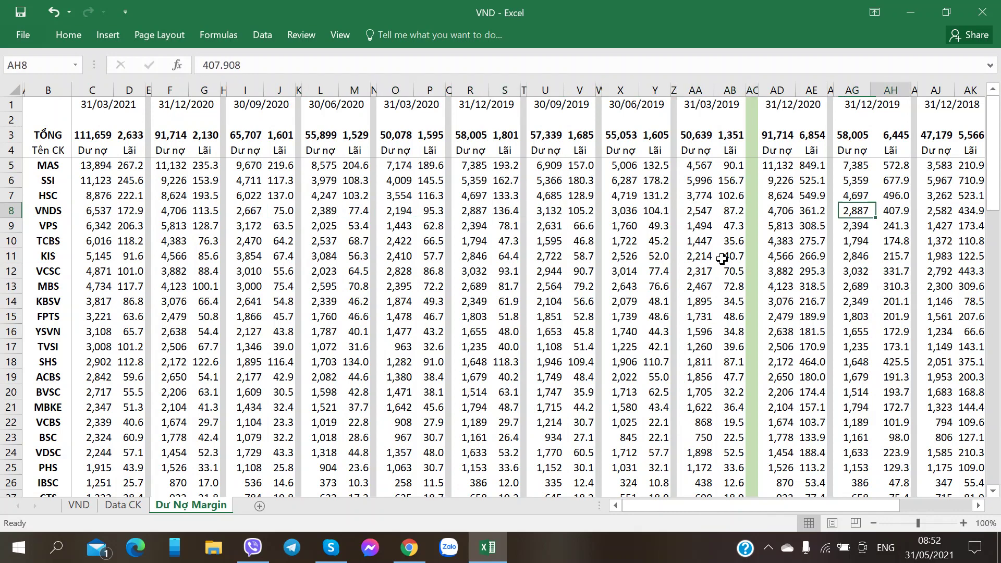
{"action": "key", "text": "Right"}
{"action": "key", "text": "Right"}
{"action": "key", "text": "Right"}
{"action": "key", "text": "Right"}
{"action": "key", "text": "Right"}
{"action": "key", "text": "Right"}
{"action": "key", "text": "Right"}
{"action": "key", "text": "Right"}
{"action": "key", "text": "Right"}
{"action": "key", "text": "Right"}
{"action": "key", "text": "Right"}
{"action": "key", "text": "Right"}
{"action": "key", "text": "Right"}
{"action": "key", "text": "Right"}
{"action": "key", "text": "Left"}
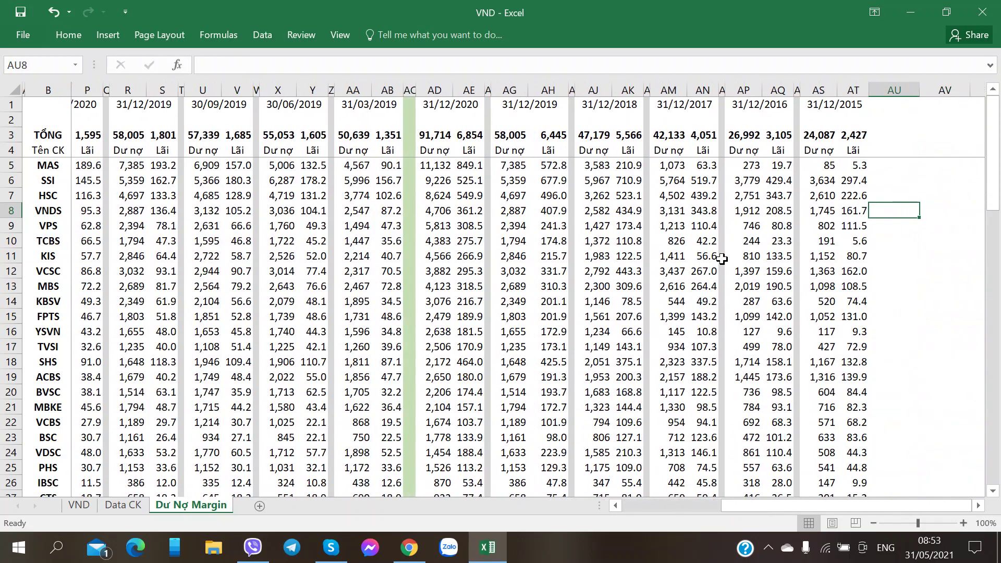
Compare the VNDS Dư nợ and Lãi at 31/12/2017 with the 31/12/2018 figures
{"action": "key", "text": "Left"}
{"action": "key", "text": "Left"}
{"action": "key", "text": "Left"}
{"action": "key", "text": "Left"}
{"action": "key", "text": "Left"}
{"action": "key", "text": "Left"}
{"action": "key", "text": "Left"}
{"action": "key", "text": "Left"}
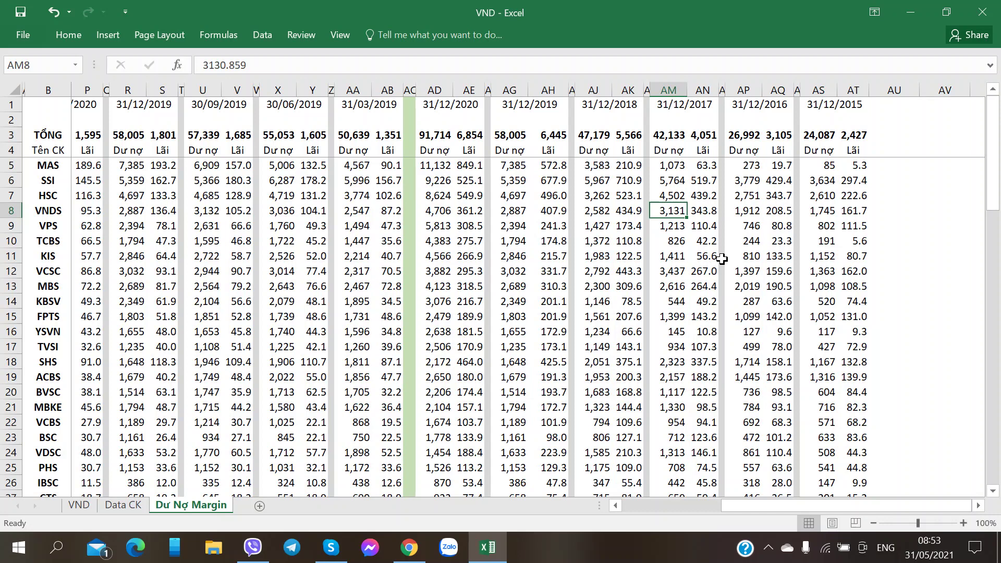
{"action": "key", "text": "Left"}
{"action": "key", "text": "Left"}
{"action": "key", "text": "Left"}
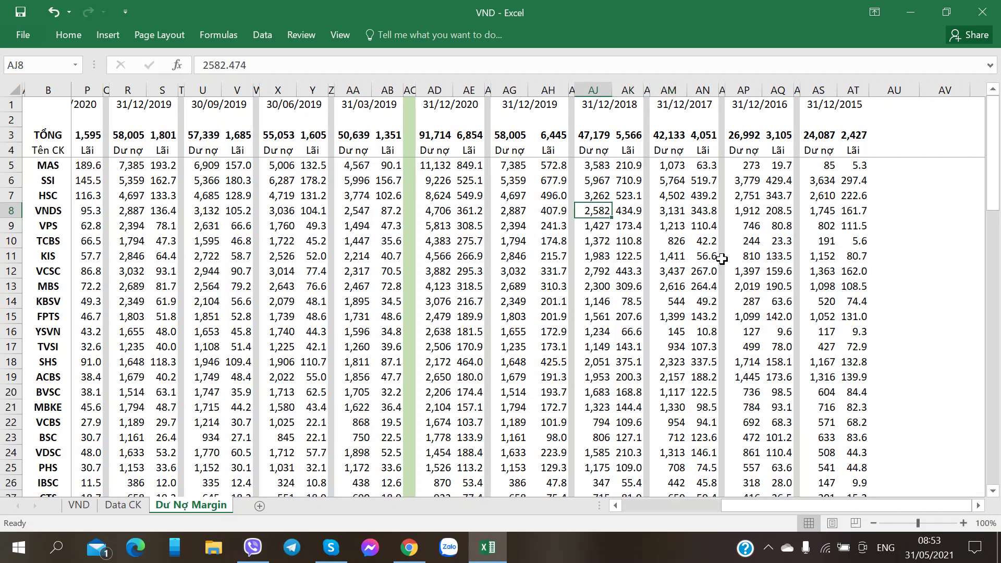
{"action": "key", "text": "Right"}
{"action": "key", "text": "Right"}
{"action": "key", "text": "Right"}
{"action": "key", "text": "Right"}
{"action": "key", "text": "Left"}
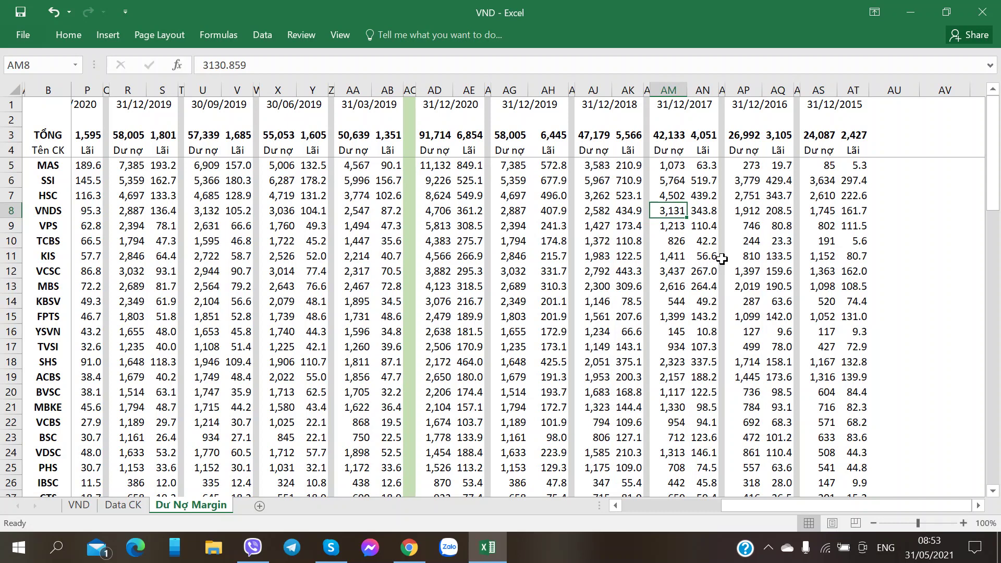
Examine how the VNDS annual Dư nợ and Lãi develop from 31/12/2017 through 31/12/2018 to 31/12/2019
{"action": "key", "text": "Left"}
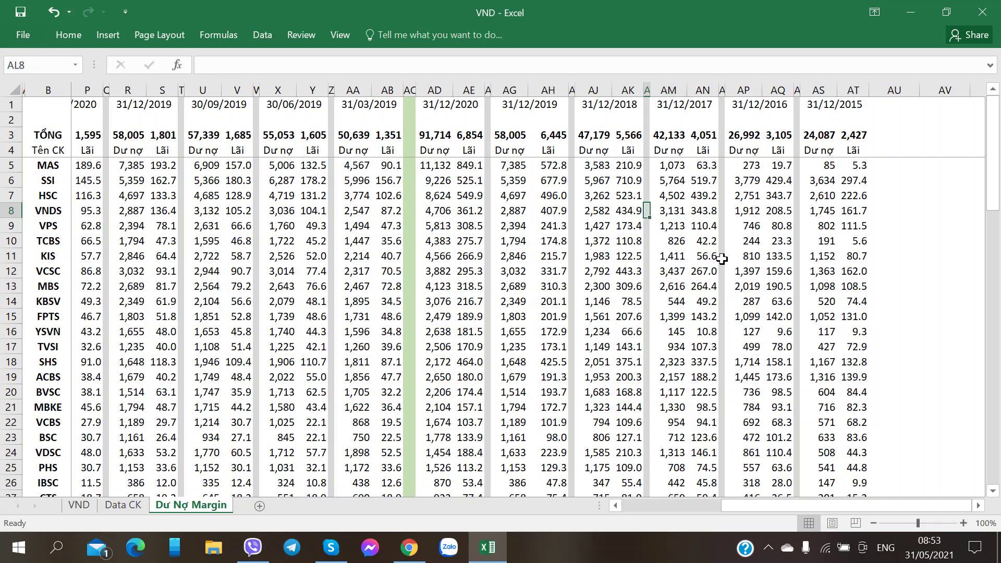
{"action": "key", "text": "Right"}
{"action": "key", "text": "Right"}
{"action": "key", "text": "Left"}
{"action": "key", "text": "Left"}
{"action": "key", "text": "Left"}
{"action": "key", "text": "Left"}
{"action": "key", "text": "Left"}
{"action": "key", "text": "Left"}
{"action": "key", "text": "Left"}
{"action": "key", "text": "Right"}
{"action": "key", "text": "Right"}
{"action": "key", "text": "Right"}
{"action": "key", "text": "Right"}
{"action": "key", "text": "Left"}
{"action": "key", "text": "Left"}
{"action": "key", "text": "Left"}
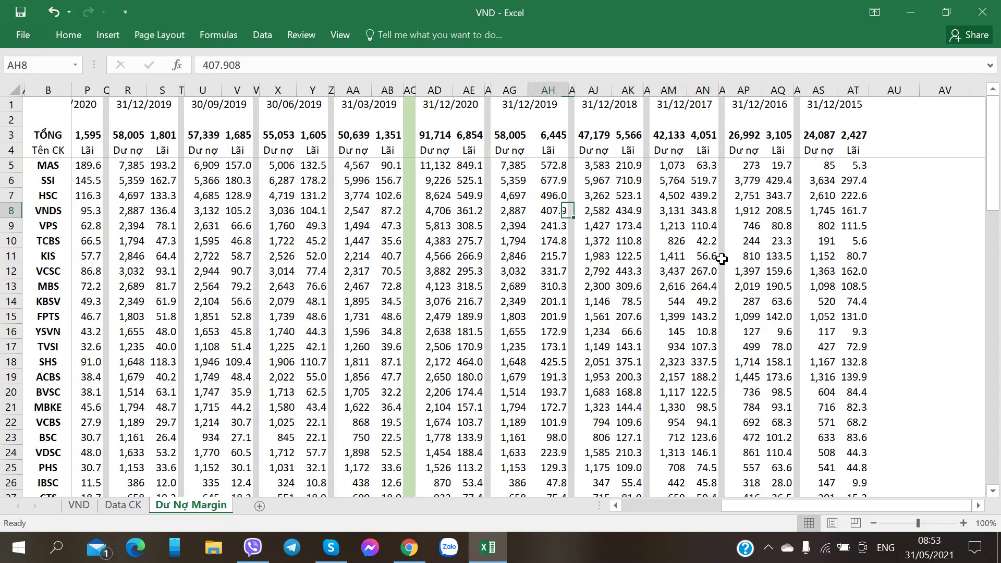
{"action": "key", "text": "Left"}
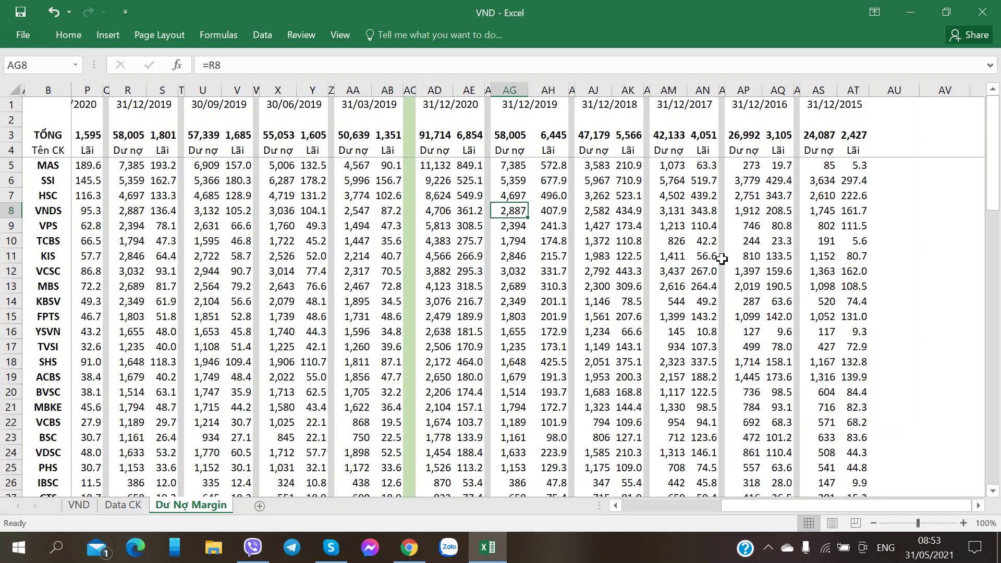
Check the VNDS figures at 31/12/2020 against the preceding year-ends back to 31/12/2017
{"action": "key", "text": "Left"}
{"action": "key", "text": "Left"}
{"action": "key", "text": "Left"}
{"action": "key", "text": "Right"}
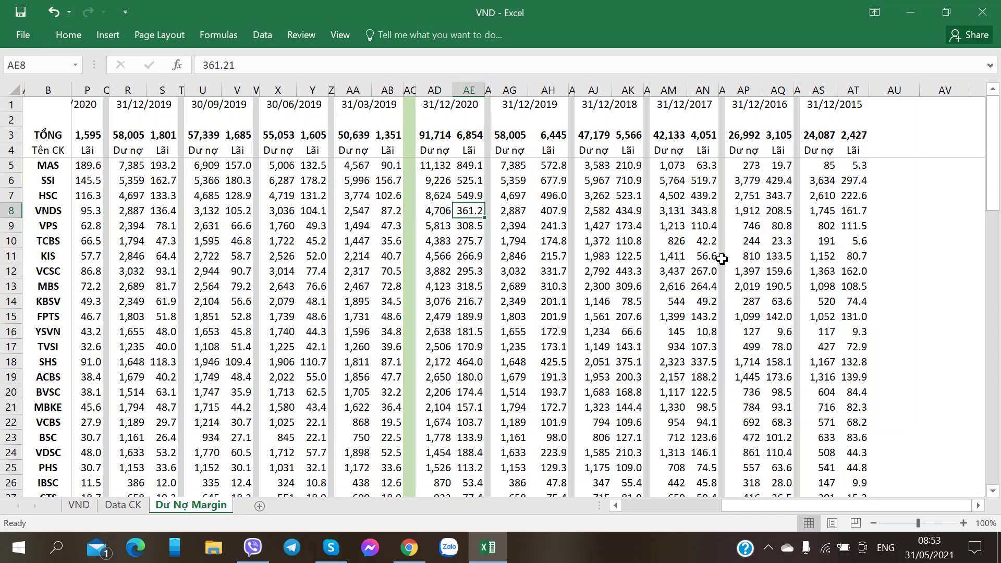
{"action": "key", "text": "Right"}
{"action": "key", "text": "Right"}
{"action": "key", "text": "Right"}
{"action": "key", "text": "Right"}
{"action": "key", "text": "Right"}
{"action": "key", "text": "Right"}
{"action": "key", "text": "Right"}
{"action": "key", "text": "Right"}
{"action": "key", "text": "Left"}
{"action": "key", "text": "Left"}
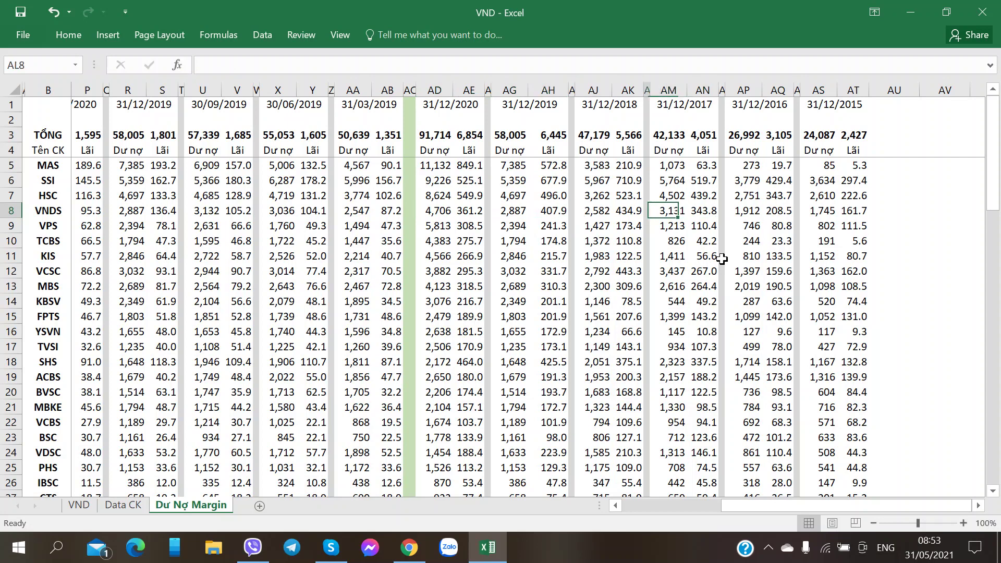
Review the VNDS Dư nợ across the 31/12/2016, 31/12/2017 and 31/12/2018 year-ends
{"action": "key", "text": "Left"}
{"action": "key", "text": "Left"}
{"action": "key", "text": "Right"}
{"action": "key", "text": "Right"}
{"action": "key", "text": "Right"}
{"action": "key", "text": "Right"}
{"action": "key", "text": "Left"}
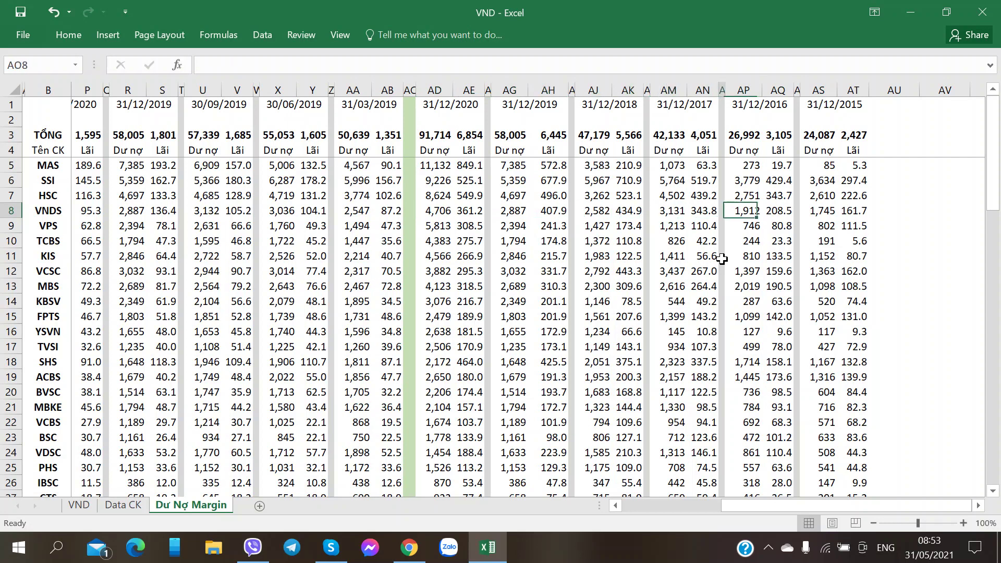
{"action": "key", "text": "Left"}
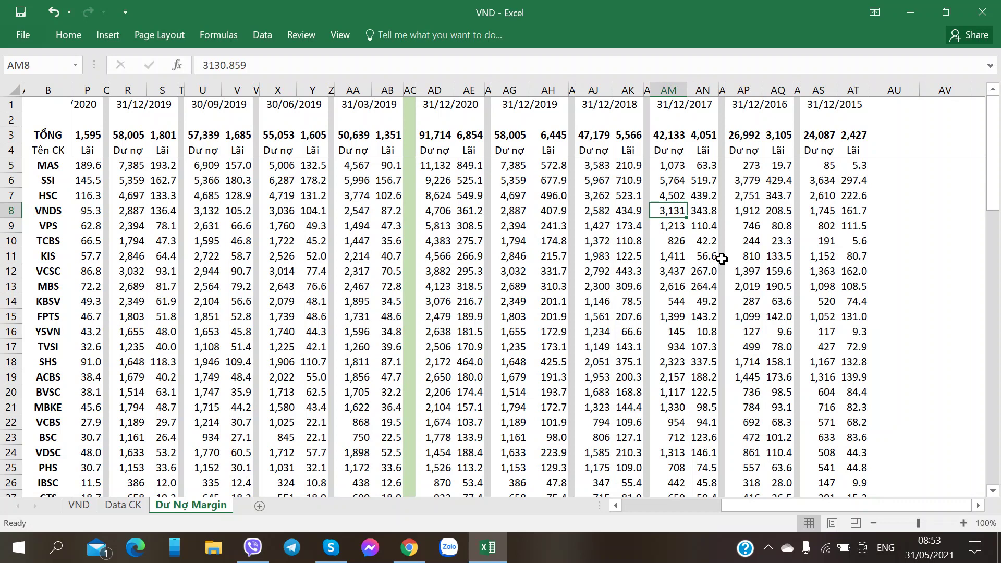
{"action": "key", "text": "Left"}
{"action": "key", "text": "Left"}
{"action": "key", "text": "Left"}
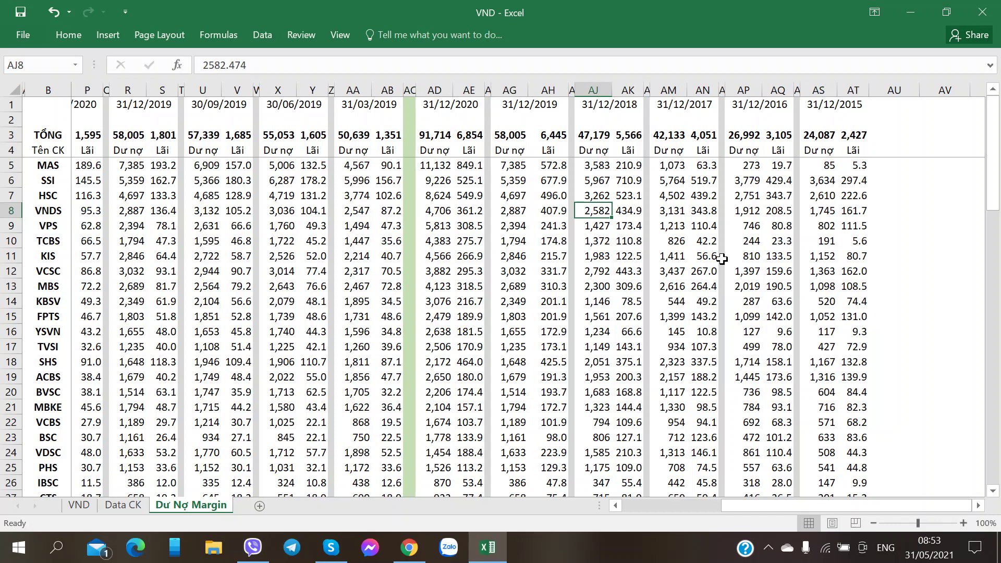
Compare the VNDS Dư nợ at 31/12/2018 with the 31/12/2019 and 31/12/2020 year-ends
{"action": "key", "text": "Left"}
{"action": "key", "text": "Left"}
{"action": "key", "text": "Left"}
{"action": "key", "text": "Left"}
{"action": "key", "text": "Left"}
{"action": "key", "text": "Right"}
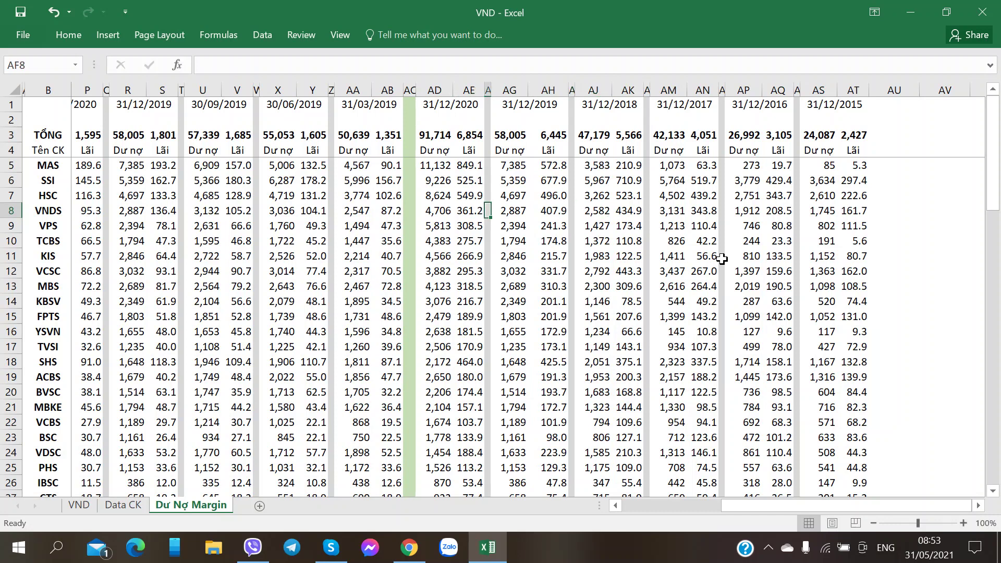
Review the VNDS Dư nợ and Lãi between 31/12/2017 and 31/12/2019, finishing on the 31/12/2019 Dư nợ
{"action": "key", "text": "Right"}
{"action": "key", "text": "Right"}
{"action": "key", "text": "Right"}
{"action": "key", "text": "Right"}
{"action": "key", "text": "Right"}
{"action": "key", "text": "Right"}
{"action": "key", "text": "Left"}
{"action": "key", "text": "Left"}
{"action": "key", "text": "Left"}
{"action": "key", "text": "Left"}
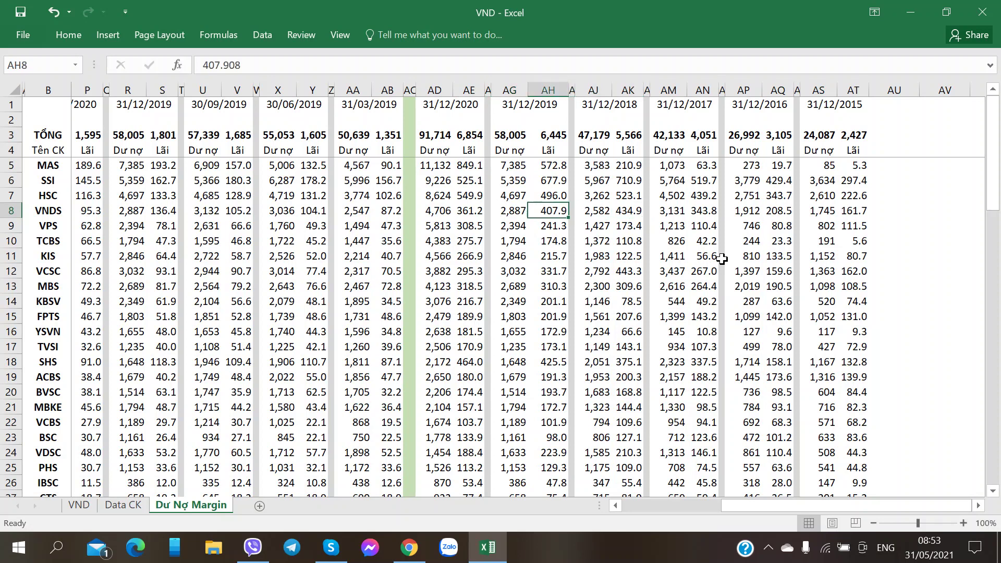
{"action": "key", "text": "Left"}
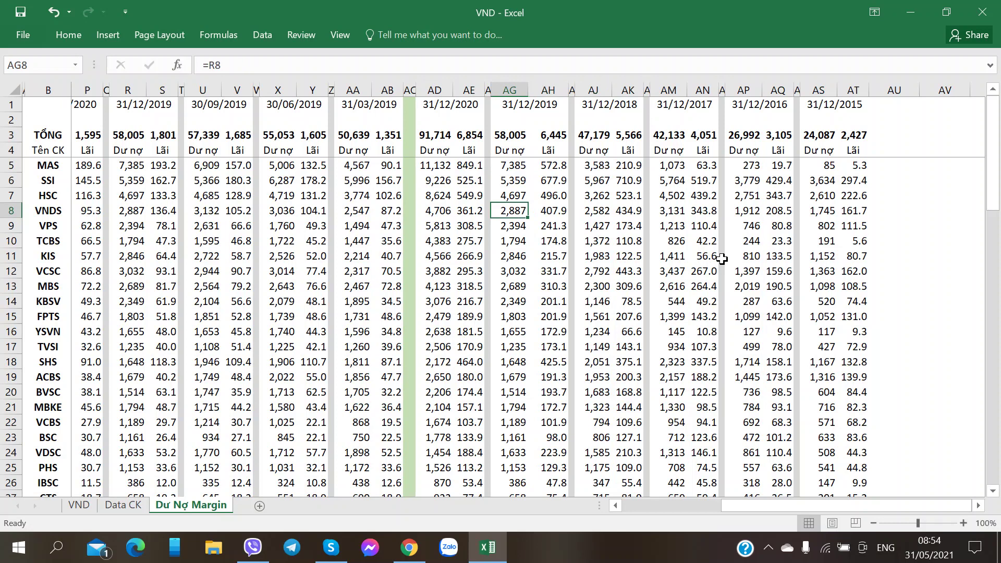
Compare the VNDS Dư nợ and Lãi at 31/12/2019 with those at 31/12/2020
{"action": "key", "text": "Left"}
{"action": "key", "text": "Left"}
{"action": "key", "text": "Right"}
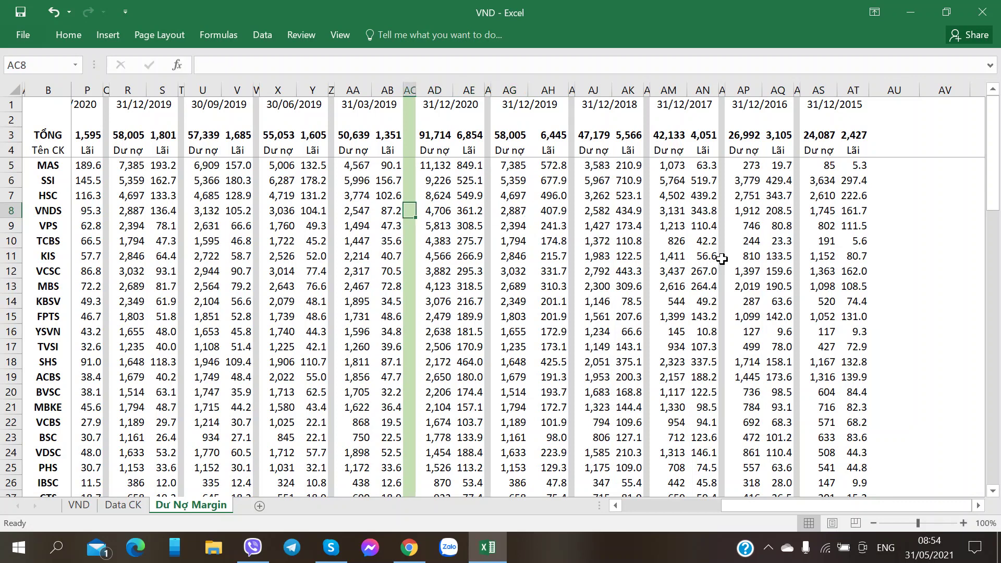
{"action": "key", "text": "Left"}
{"action": "key", "text": "Right"}
{"action": "key", "text": "Right"}
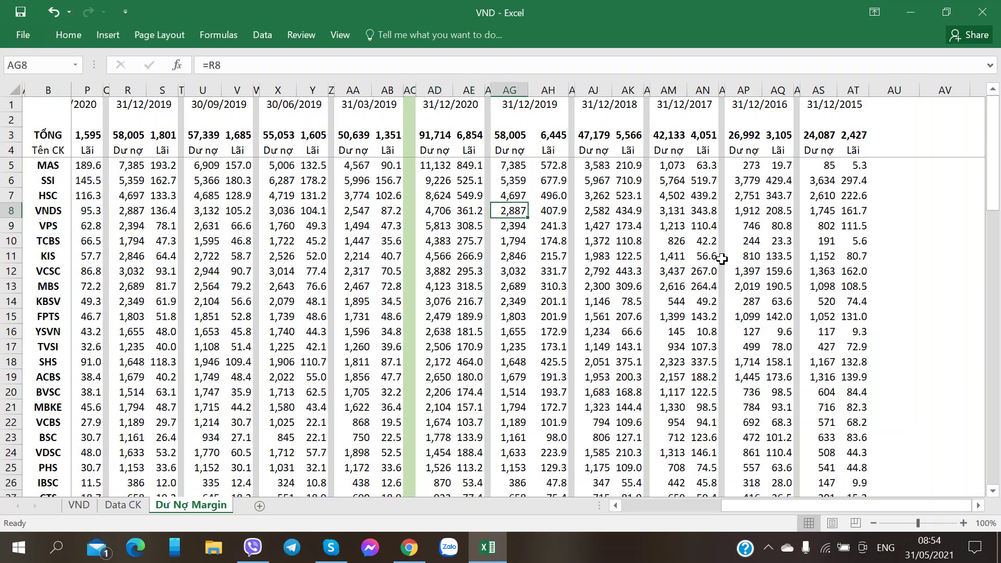
{"action": "key", "text": "Right"}
{"action": "key", "text": "Left"}
{"action": "key", "text": "Left"}
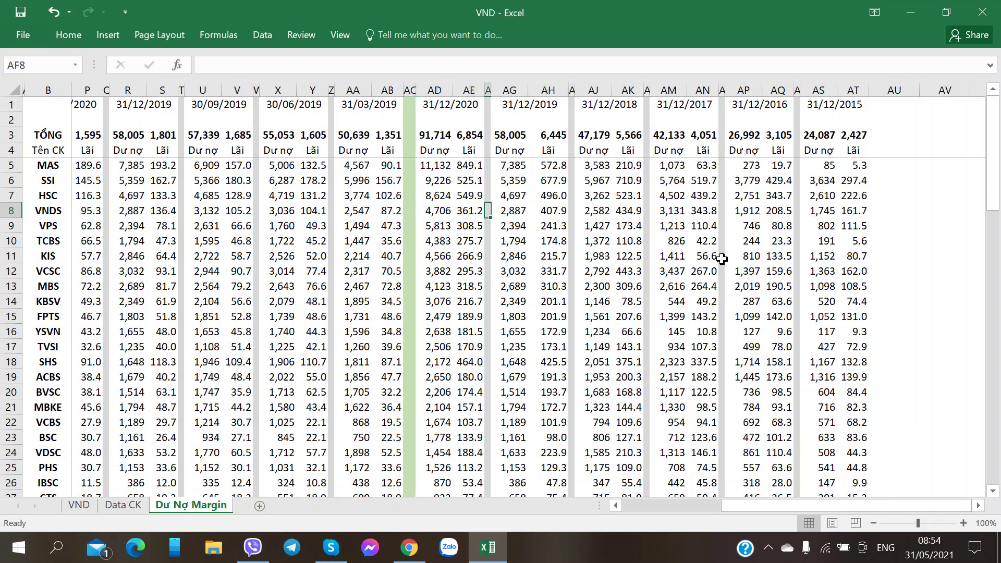
Recheck the change in VNDS margin lending and interest between the 2019 and 2020 year-ends
{"action": "key", "text": "Left"}
{"action": "key", "text": "Left"}
{"action": "key", "text": "Left"}
{"action": "key", "text": "Right"}
{"action": "key", "text": "Right"}
{"action": "key", "text": "Right"}
{"action": "key", "text": "Right"}
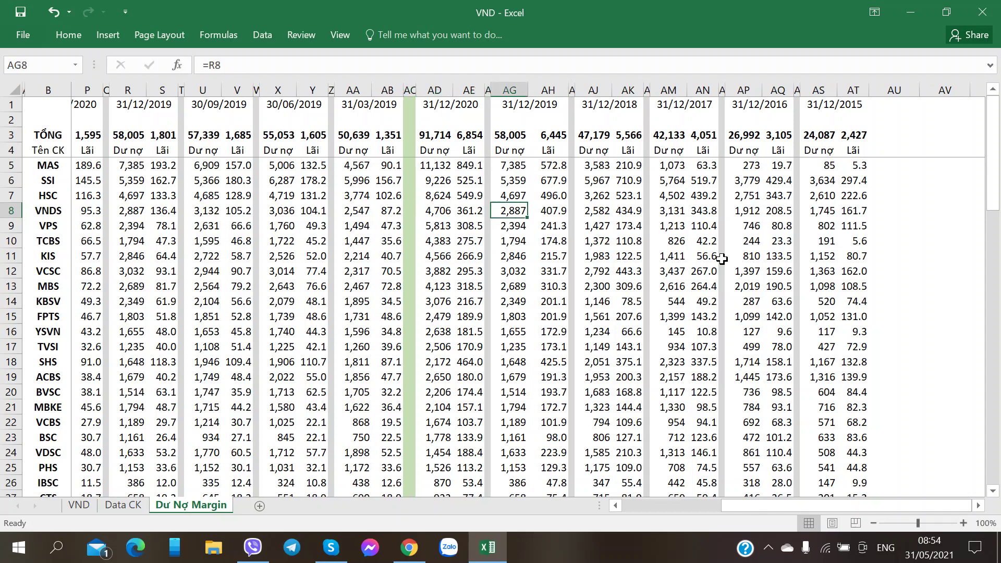
{"action": "key", "text": "Right"}
{"action": "key", "text": "Left"}
{"action": "key", "text": "Left"}
{"action": "key", "text": "Left"}
{"action": "key", "text": "Left"}
{"action": "key", "text": "Right"}
{"action": "key", "text": "Right"}
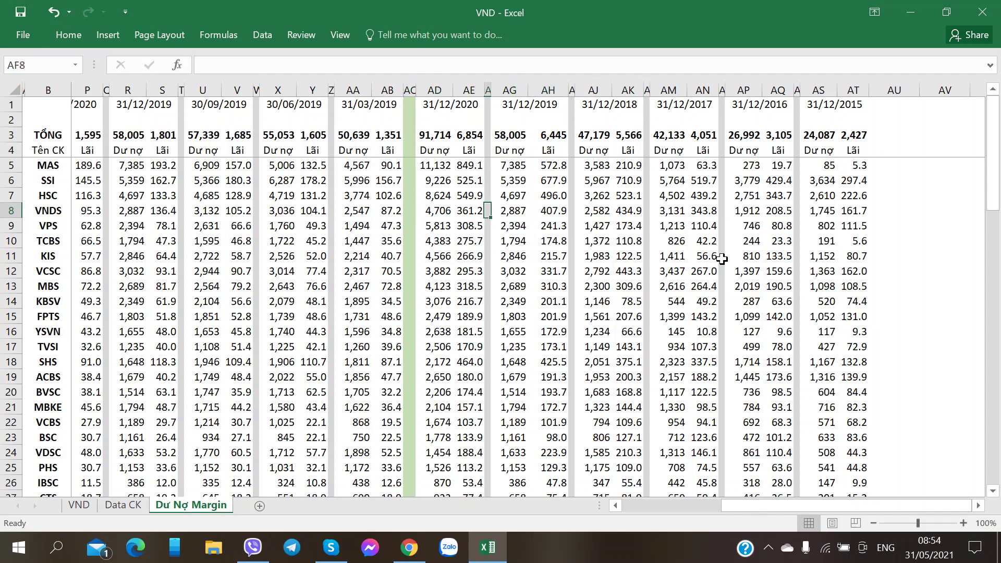
Compare the MAS Dư nợ and Lãi at 31/12/2017 with the 31/12/2016 figures
{"action": "key", "text": "Right"}
{"action": "key", "text": "Right"}
{"action": "key", "text": "Right"}
{"action": "key", "text": "Right"}
{"action": "key", "text": "Right"}
{"action": "key", "text": "Right"}
{"action": "key", "text": "Right"}
{"action": "key", "text": "Up"}
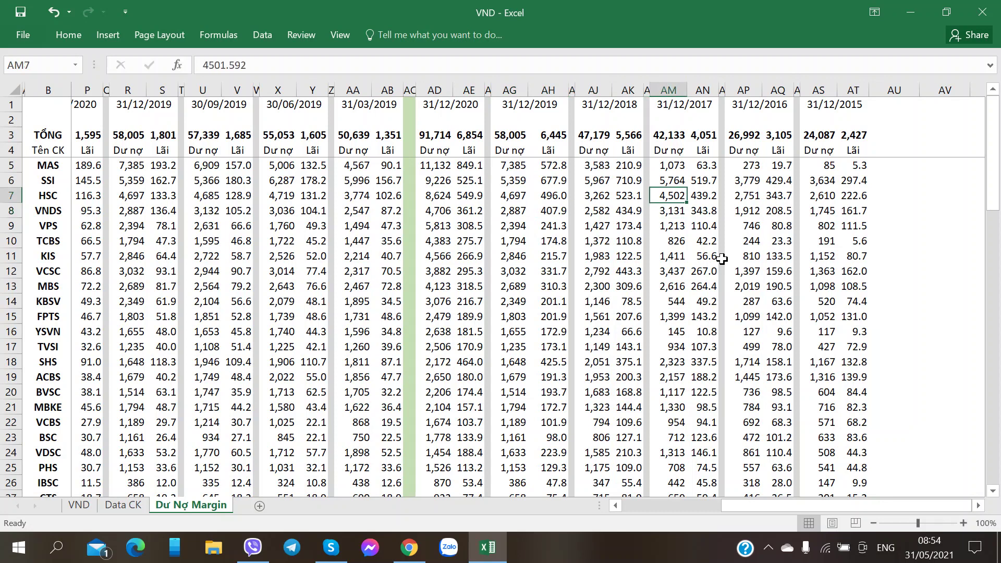
{"action": "key", "text": "Up"}
{"action": "key", "text": "Up"}
{"action": "key", "text": "Right"}
{"action": "key", "text": "Right"}
{"action": "key", "text": "Left"}
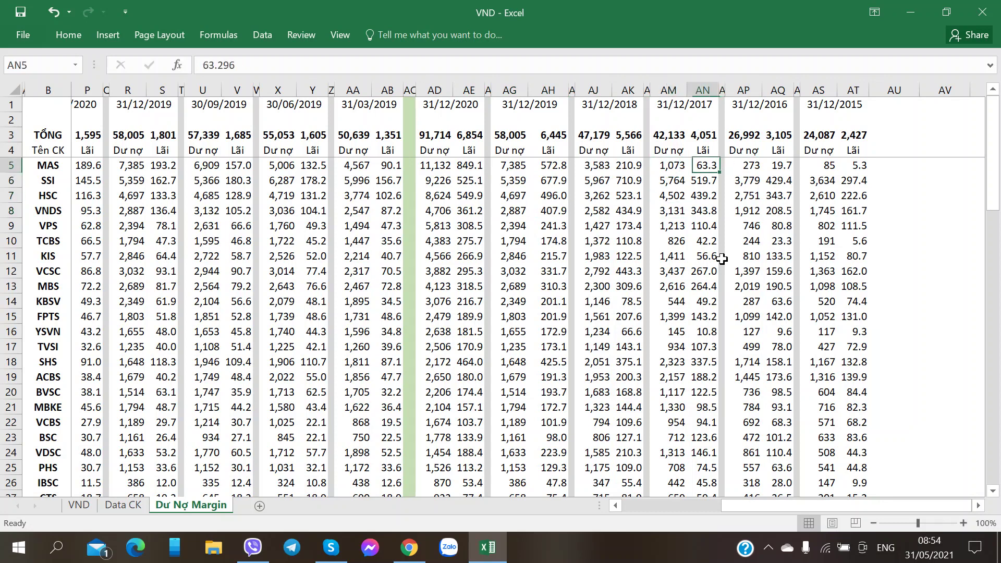
{"action": "key", "text": "Left"}
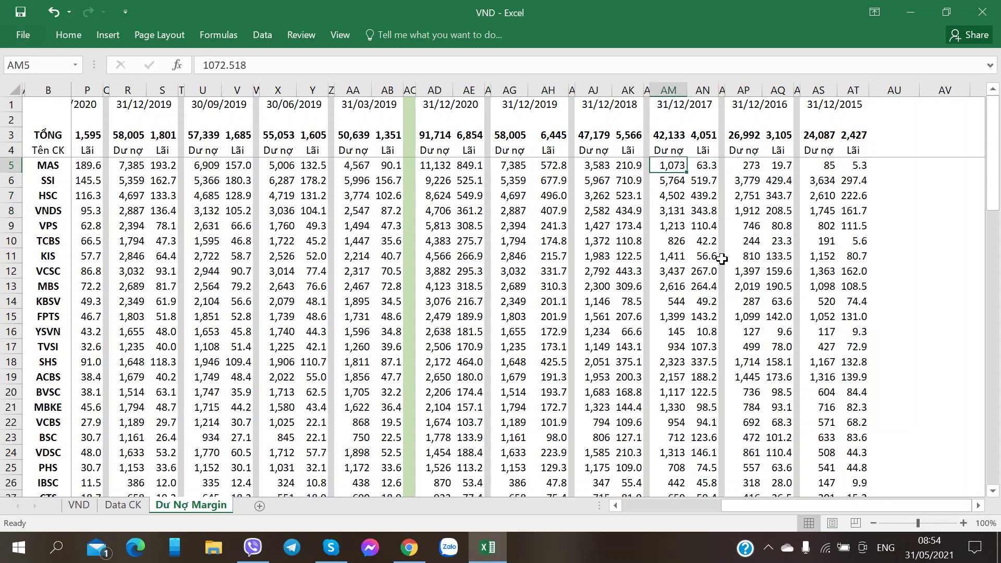
{"action": "key", "text": "Right"}
{"action": "key", "text": "Right"}
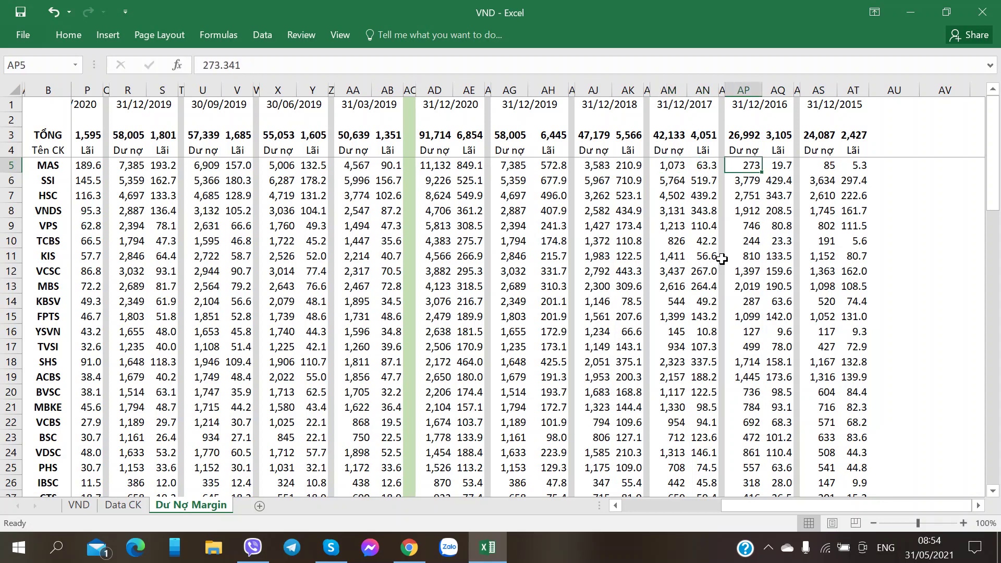
Trace the MAS year-end Dư nợ from 31/12/2016 through 31/12/2018 to 31/12/2020
{"action": "key", "text": "Left"}
{"action": "key", "text": "Left"}
{"action": "key", "text": "Left"}
{"action": "key", "text": "Left"}
{"action": "key", "text": "Left"}
{"action": "key", "text": "Left"}
{"action": "key", "text": "Left"}
{"action": "key", "text": "Left"}
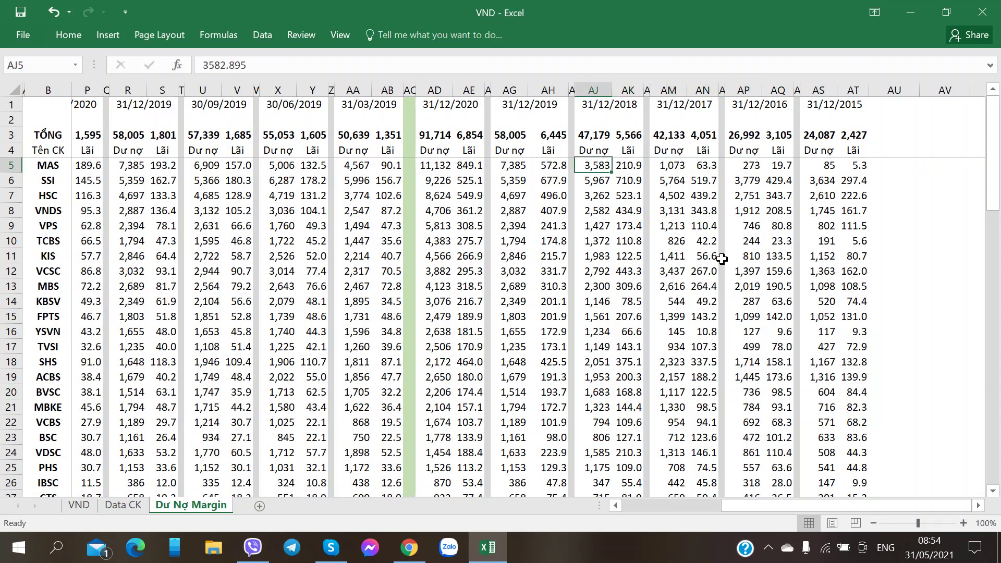
{"action": "key", "text": "Left"}
{"action": "key", "text": "Left"}
{"action": "key", "text": "Left"}
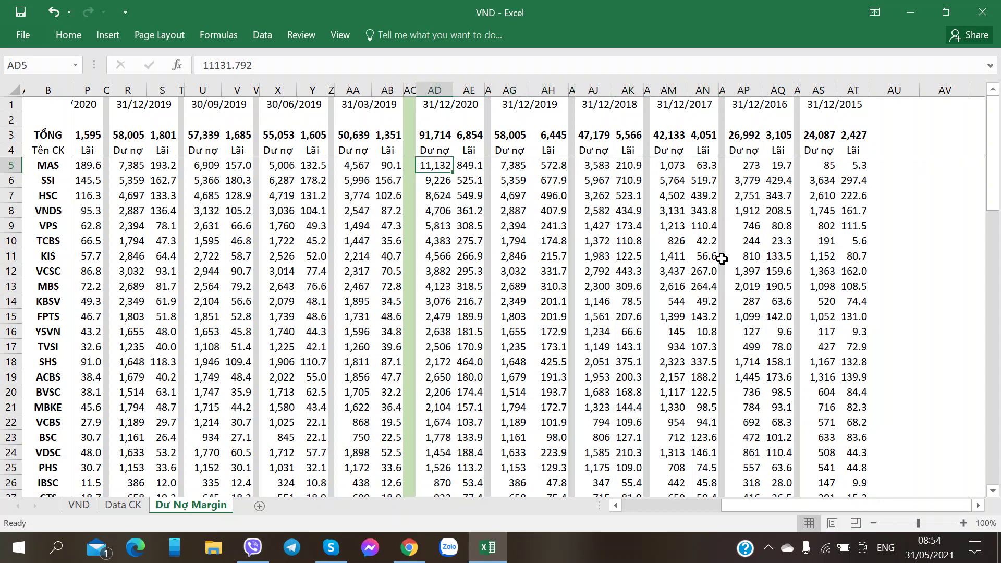
Compare the 31/12/2019 Dư nợ of the brokers from MAS down to VCSC
{"action": "key", "text": "Right"}
{"action": "key", "text": "Right"}
{"action": "key", "text": "Right"}
{"action": "key", "text": "Down"}
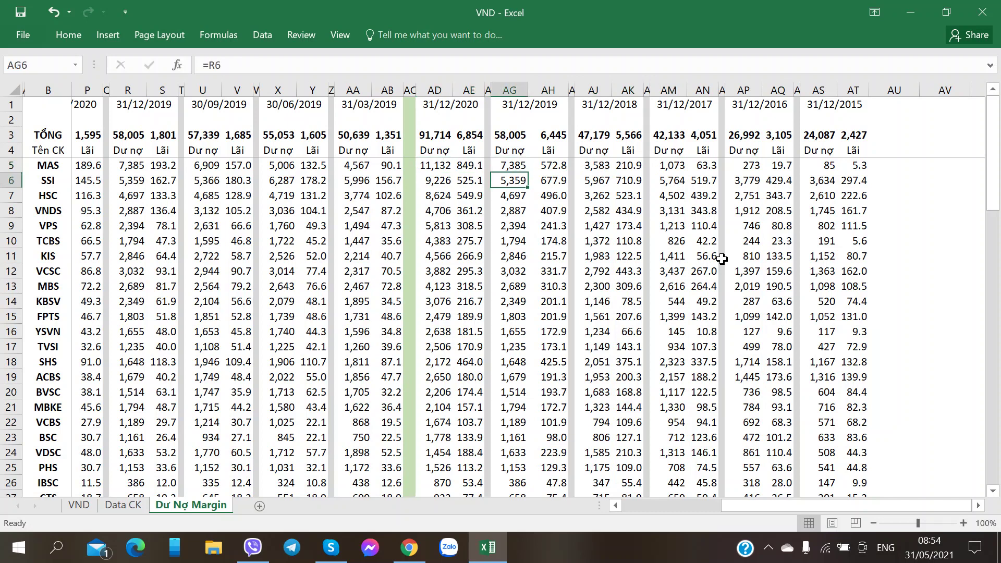
{"action": "key", "text": "Down"}
{"action": "key", "text": "Down"}
{"action": "key", "text": "Down"}
{"action": "key", "text": "Down"}
{"action": "key", "text": "Down"}
{"action": "key", "text": "Down"}
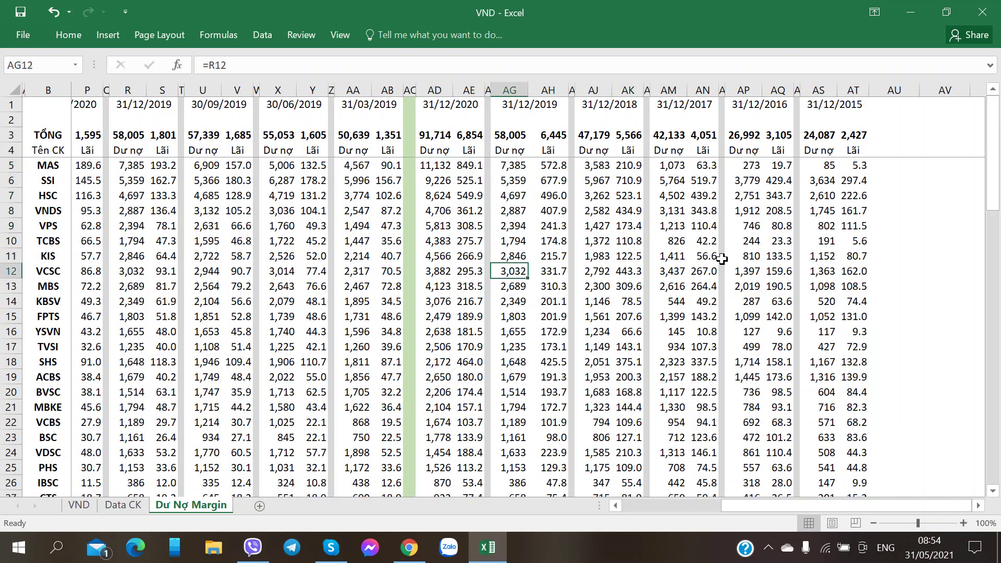
Review the KIS annual Dư nợ and Lãi from 31/12/2019 back to 31/12/2016
{"action": "key", "text": "Up"}
{"action": "key", "text": "Right"}
{"action": "key", "text": "Right"}
{"action": "key", "text": "Right"}
{"action": "key", "text": "Right"}
{"action": "key", "text": "Right"}
{"action": "key", "text": "Right"}
{"action": "key", "text": "Right"}
{"action": "key", "text": "Right"}
{"action": "key", "text": "Right"}
{"action": "key", "text": "Right"}
{"action": "key", "text": "Right"}
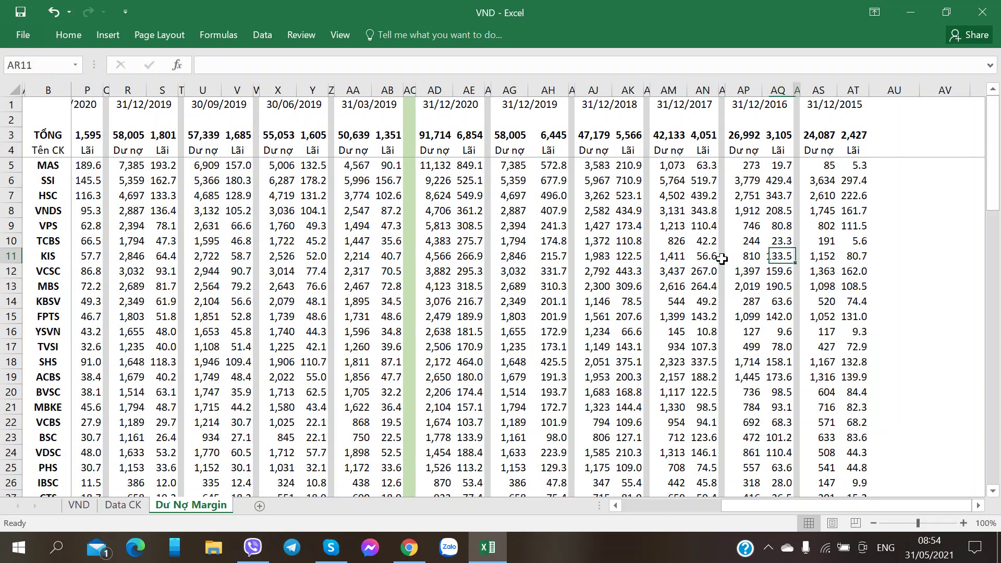
Compare the KIS Dư nợ across the 31/12/2016, 31/12/2017 and 31/12/2018 year-ends
{"action": "key", "text": "Left"}
{"action": "key", "text": "Left"}
{"action": "key", "text": "Left"}
{"action": "key", "text": "Left"}
{"action": "key", "text": "Left"}
{"action": "key", "text": "Left"}
{"action": "key", "text": "Left"}
{"action": "key", "text": "Left"}
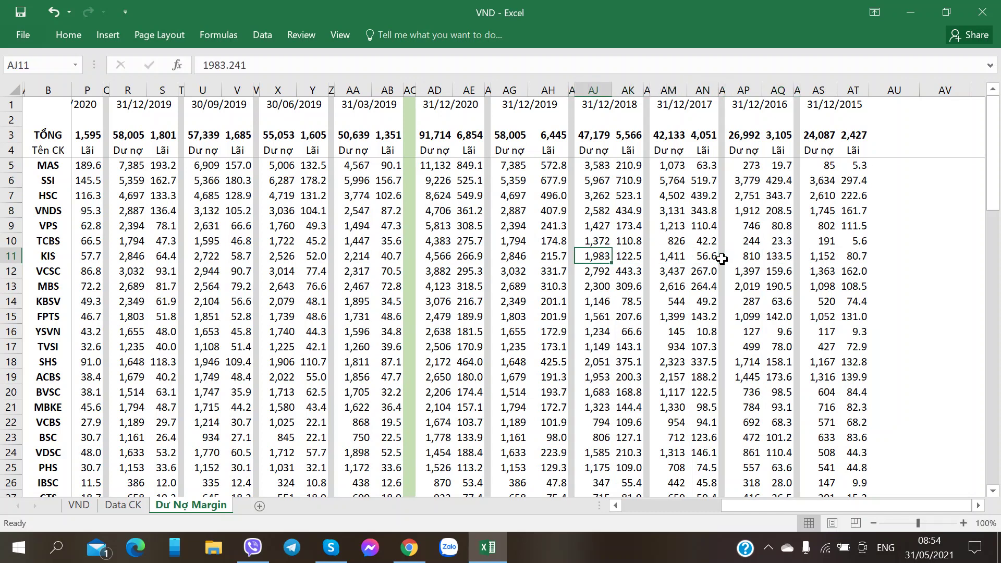
{"action": "key", "text": "Right"}
{"action": "key", "text": "Right"}
{"action": "key", "text": "Right"}
{"action": "key", "text": "Right"}
{"action": "key", "text": "Right"}
{"action": "key", "text": "Right"}
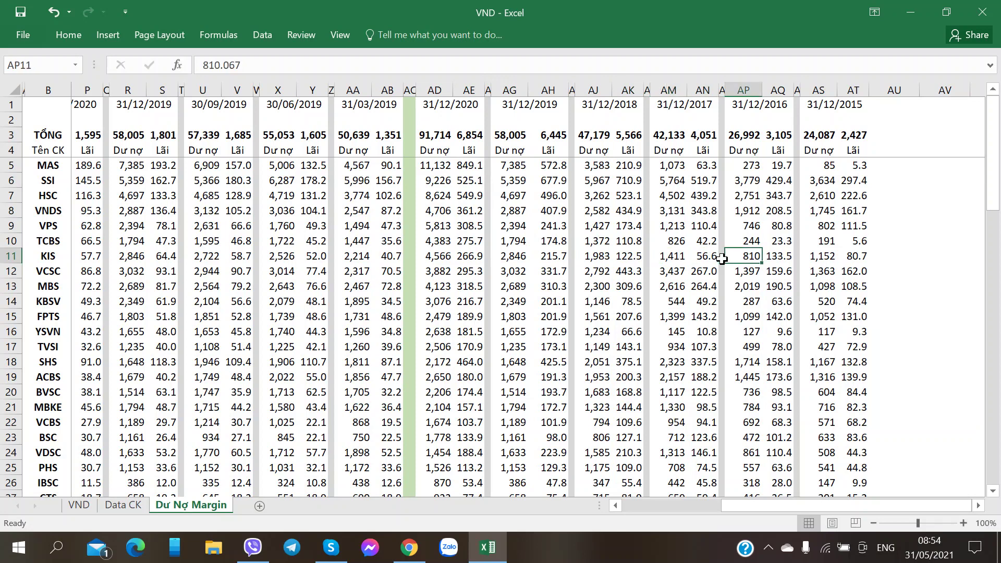
Compare KIS with VNDS on Dư nợ at 31/12/2016, and follow the KIS balance through 31/12/2017 and 31/12/2018
{"action": "left_click", "coordinate": [738, 207]}
{"action": "left_click", "coordinate": [740, 257]}
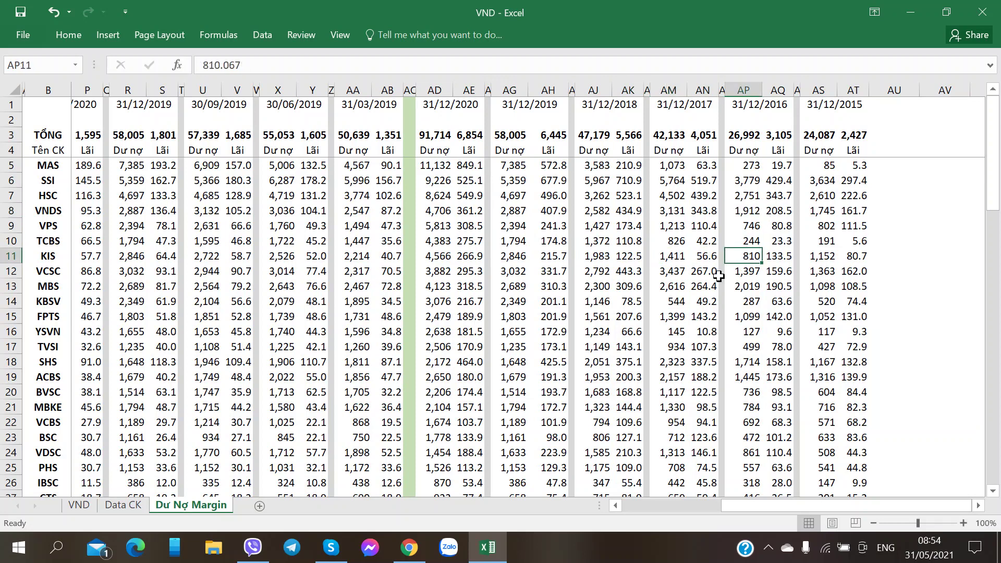
{"action": "left_click", "coordinate": [669, 257]}
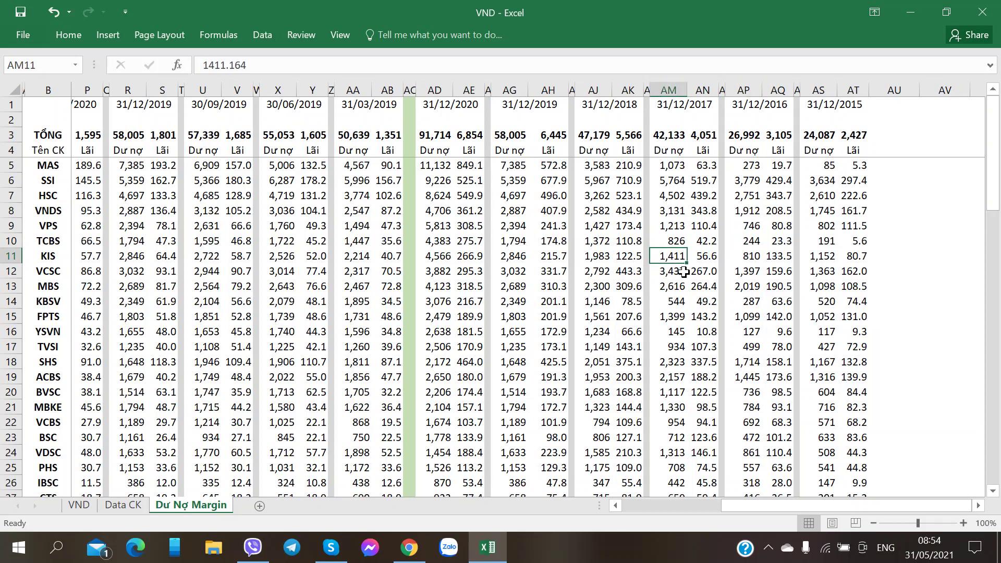
{"action": "left_click", "coordinate": [605, 259]}
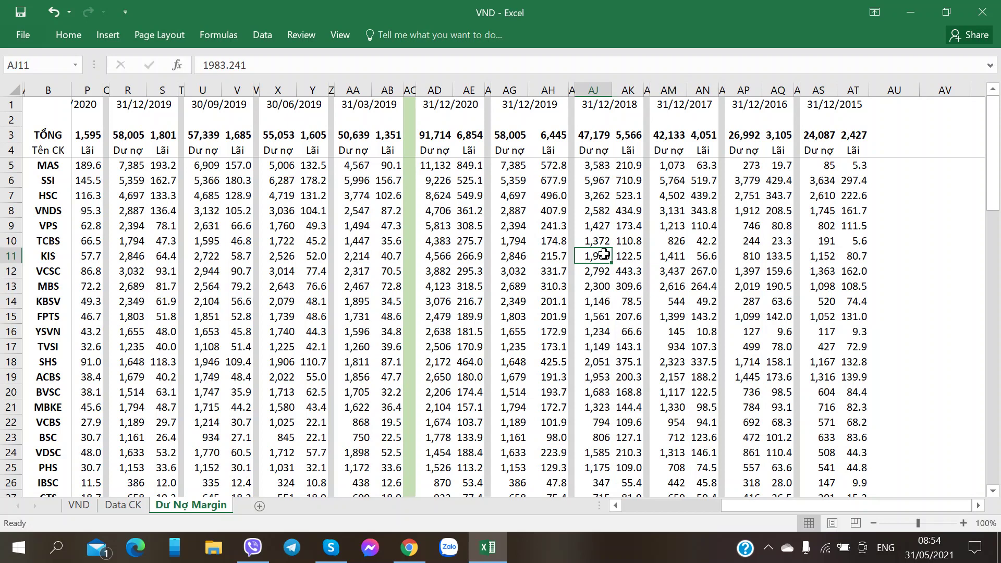
{"action": "left_click", "coordinate": [672, 253]}
{"action": "left_click", "coordinate": [596, 251]}
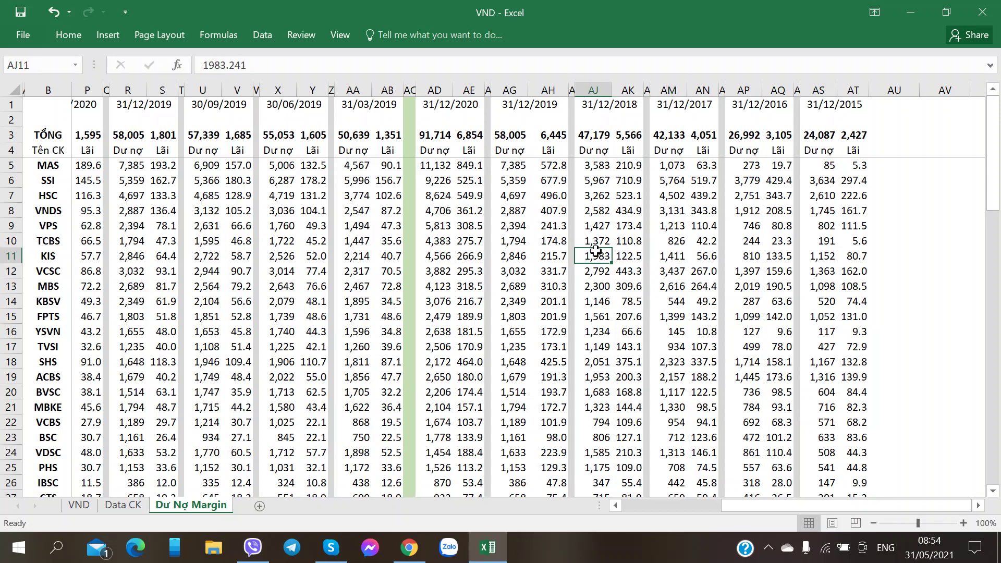
Compare the VNDS and VCSC Dư nợ at 31/12/2018 and 31/12/2019
{"action": "left_click", "coordinate": [600, 197]}
{"action": "left_click", "coordinate": [599, 211]}
{"action": "left_click", "coordinate": [599, 271]}
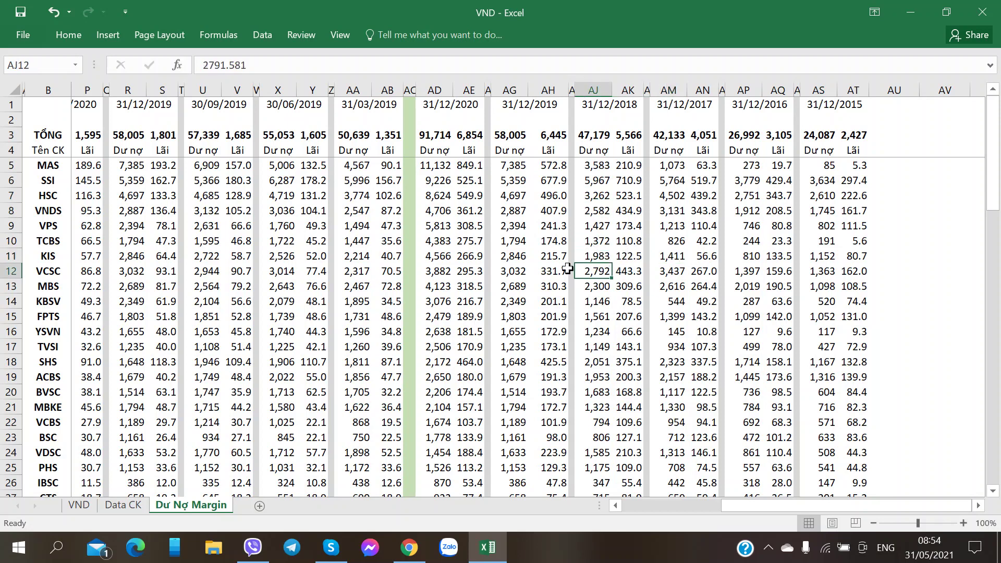
{"action": "left_click", "coordinate": [514, 273]}
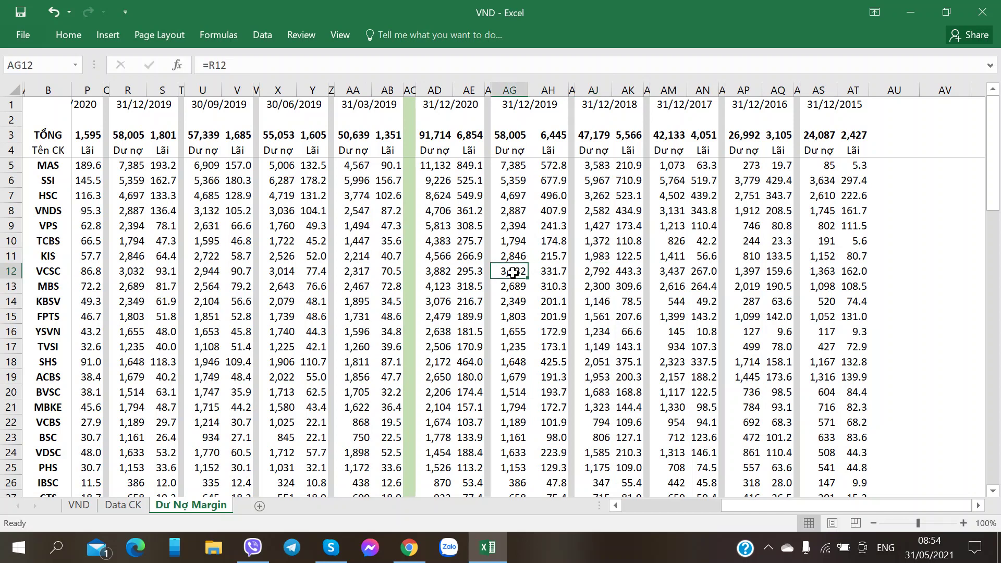
{"action": "left_click", "coordinate": [515, 211]}
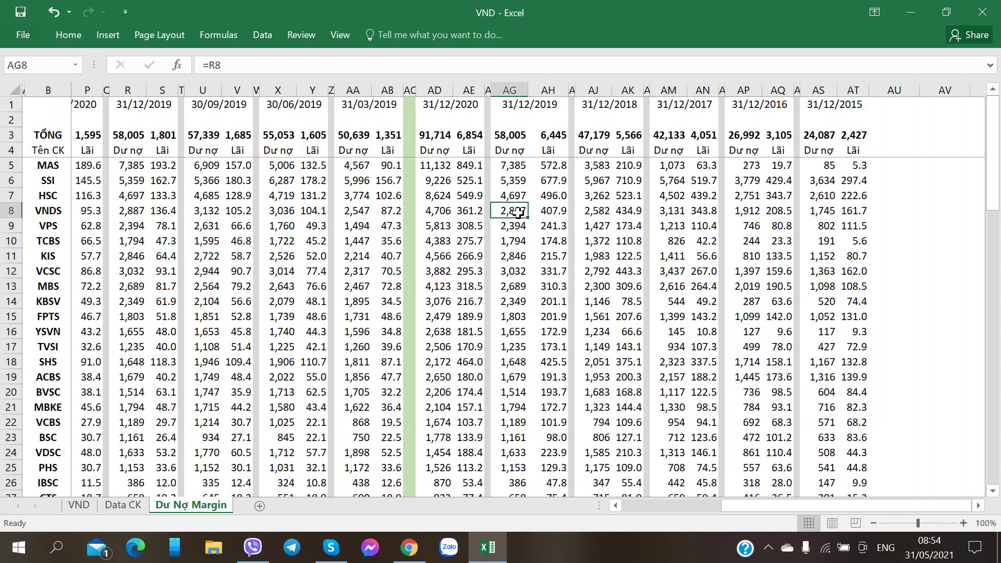
{"action": "left_click", "coordinate": [512, 268]}
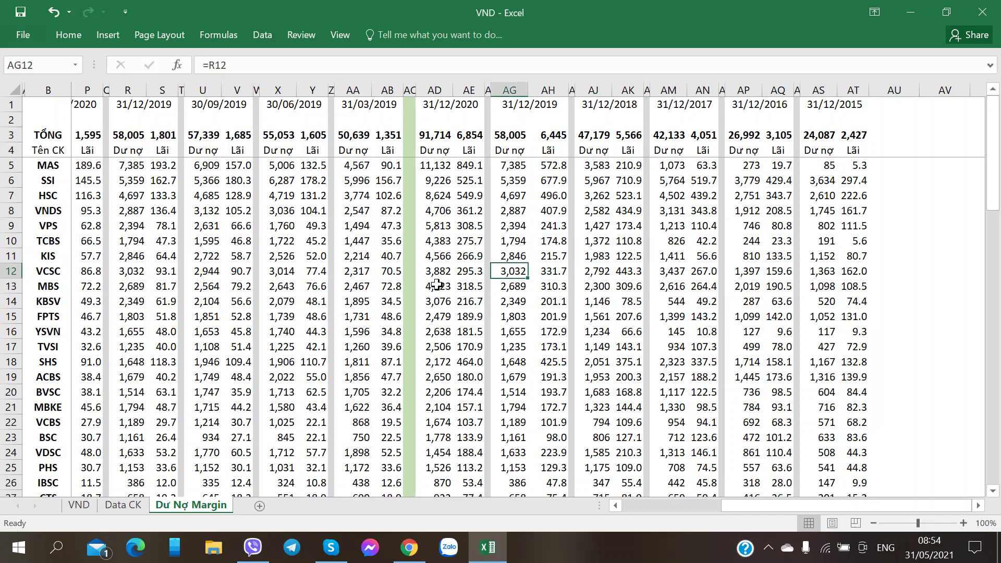
Compare the KIS and VNDS Dư nợ at 31/12/2020
{"action": "left_click", "coordinate": [438, 258]}
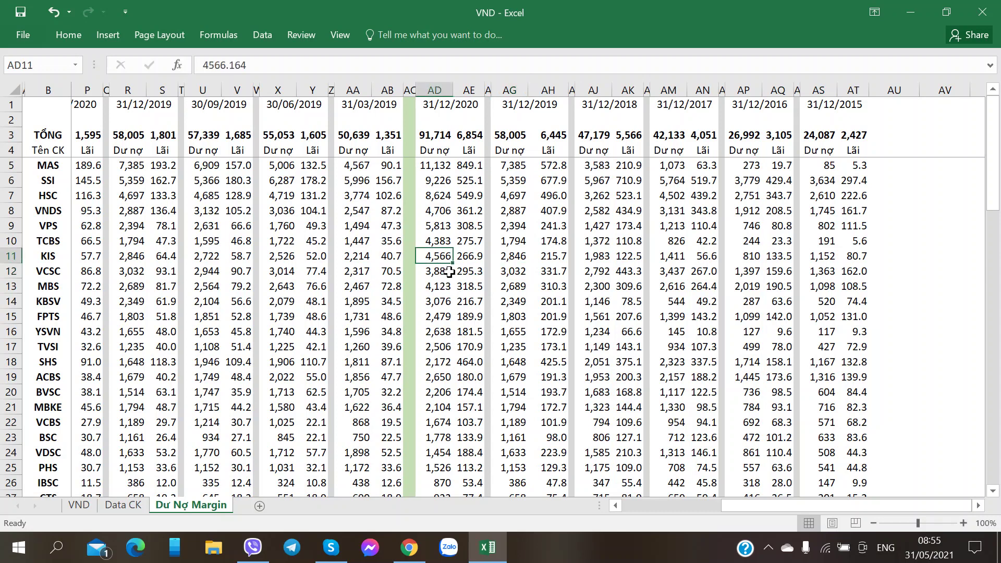
{"action": "left_click", "coordinate": [433, 208]}
{"action": "left_click", "coordinate": [441, 258]}
Go back along the KIS row to its quarterly Dư nợ at 31/03/2021
{"action": "key", "text": "Left"}
{"action": "key", "text": "Left"}
{"action": "key", "text": "Left"}
{"action": "key", "text": "Left"}
{"action": "key", "text": "Left"}
{"action": "key", "text": "Left"}
{"action": "key", "text": "Left"}
{"action": "key", "text": "Left"}
{"action": "key", "text": "Left"}
{"action": "key", "text": "Left"}
{"action": "key", "text": "Left"}
{"action": "key", "text": "Left"}
{"action": "key", "text": "Left"}
{"action": "key", "text": "Left"}
{"action": "key", "text": "Left"}
{"action": "key", "text": "Left"}
{"action": "key", "text": "Left"}
{"action": "key", "text": "Left"}
{"action": "key", "text": "Left"}
{"action": "key", "text": "Left"}
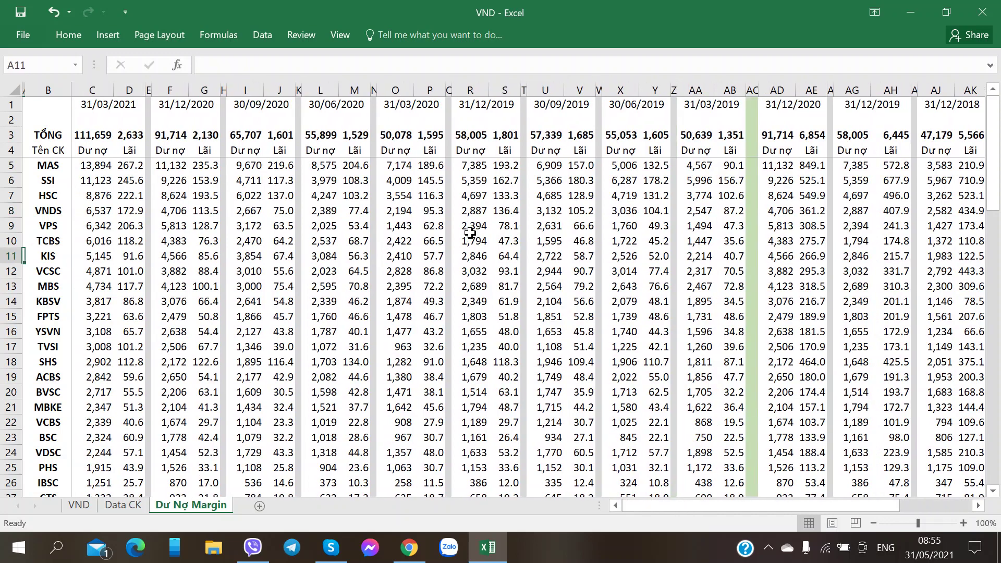
{"action": "key", "text": "Right"}
{"action": "key", "text": "Right"}
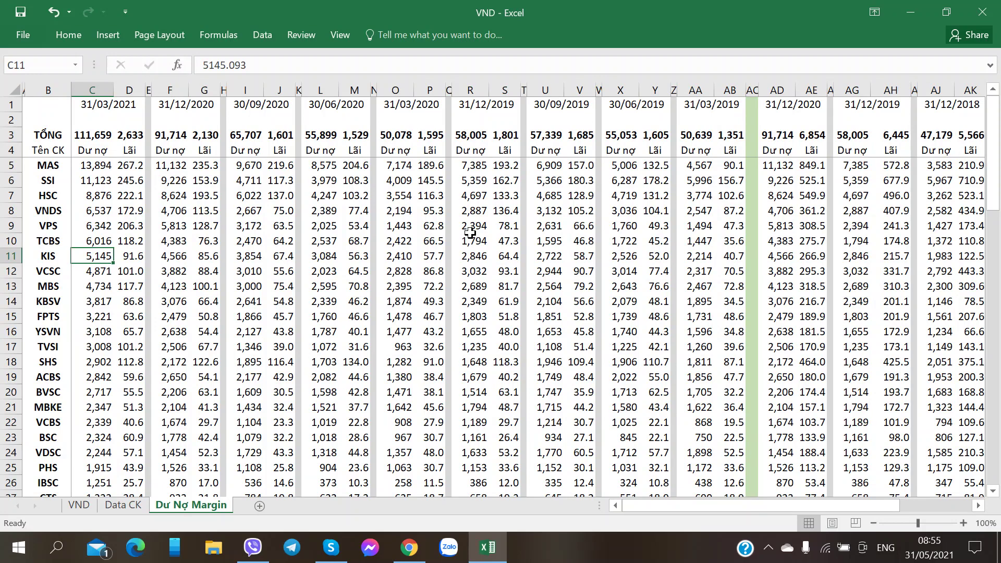
Review the KIS quarterly Dư nợ and Lãi from 31/03/2021 back to 31/03/2020
{"action": "key", "text": "Right"}
{"action": "key", "text": "Right"}
{"action": "key", "text": "Right"}
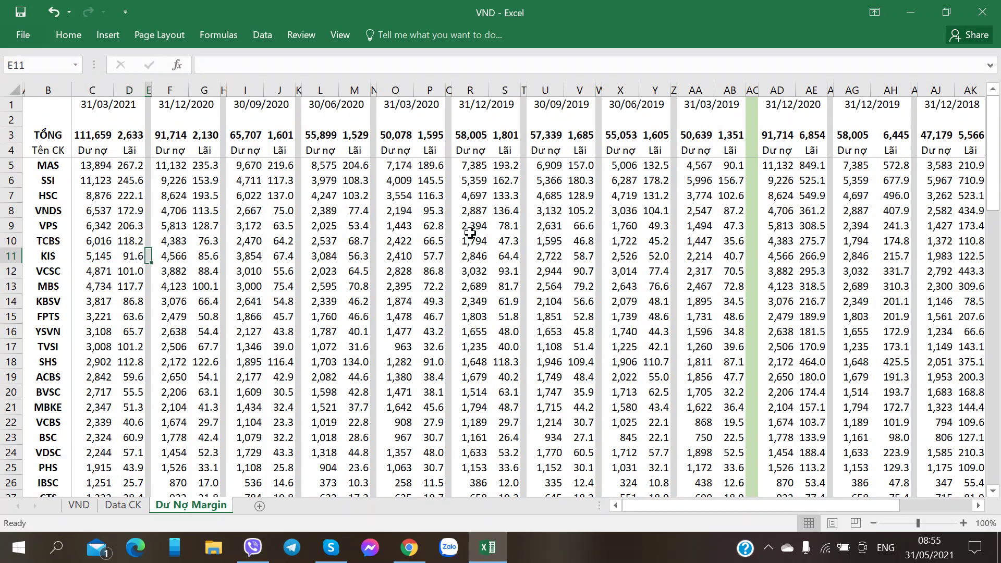
{"action": "key", "text": "Right"}
{"action": "key", "text": "Right"}
{"action": "key", "text": "Right"}
{"action": "key", "text": "Right"}
{"action": "key", "text": "Right"}
{"action": "key", "text": "Right"}
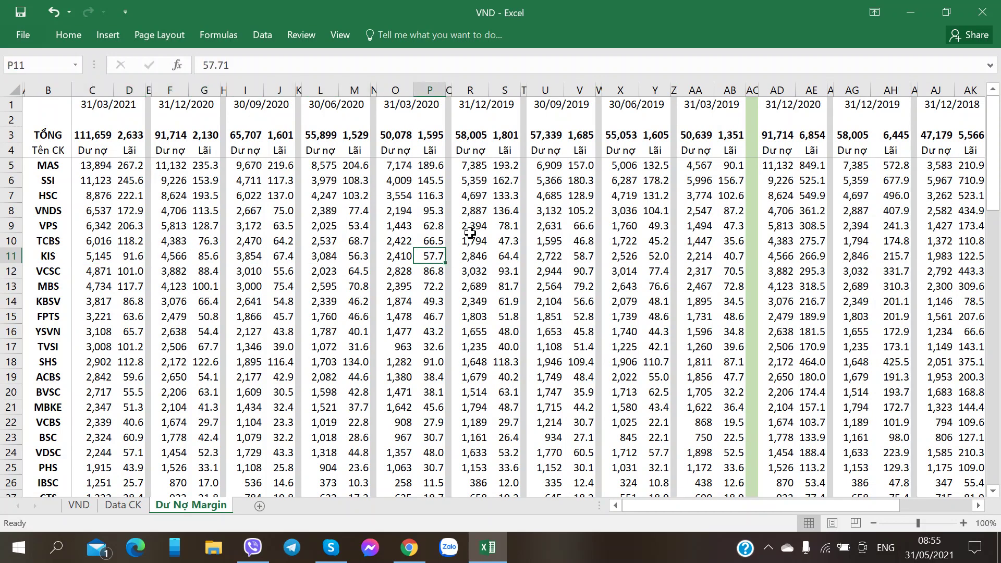
Follow the KIS quarterly margin lending forward from 31/03/2020 to 31/03/2021
{"action": "key", "text": "Left"}
{"action": "key", "text": "Left"}
{"action": "key", "text": "Left"}
{"action": "key", "text": "Left"}
{"action": "key", "text": "Left"}
{"action": "key", "text": "Left"}
{"action": "key", "text": "Left"}
{"action": "key", "text": "Left"}
{"action": "key", "text": "Left"}
{"action": "key", "text": "Left"}
{"action": "key", "text": "Right"}
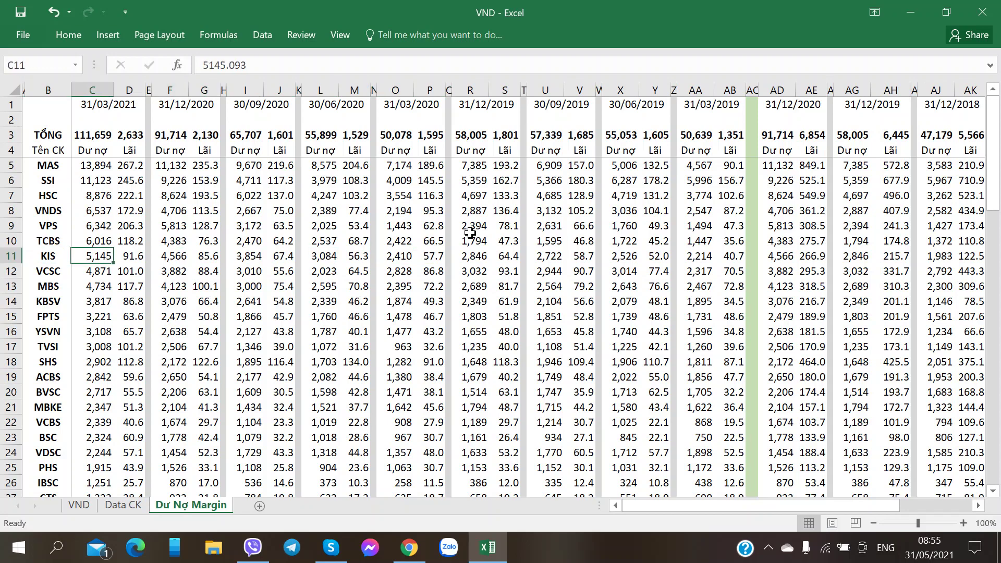
Review the KIS quarterly Dư nợ and Lãi again from 31/03/2021 back to 31/03/2020
{"action": "key", "text": "Right"}
{"action": "key", "text": "Left"}
{"action": "key", "text": "Right"}
{"action": "key", "text": "Right"}
{"action": "key", "text": "Right"}
{"action": "key", "text": "Right"}
{"action": "key", "text": "Right"}
{"action": "key", "text": "Right"}
{"action": "key", "text": "Right"}
{"action": "key", "text": "Right"}
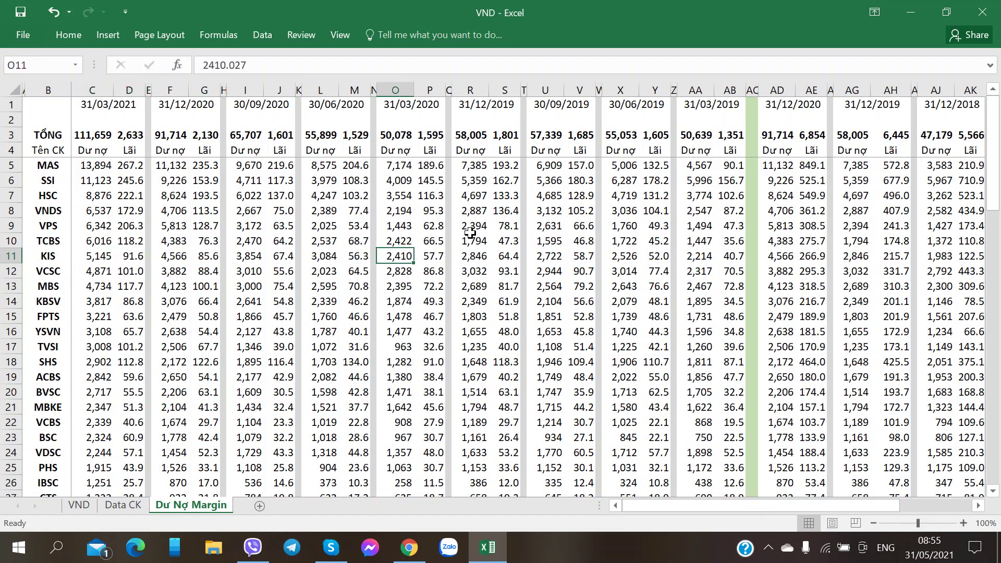
Follow the KIS row through the remaining 2019 quarters and the annual Dư nợ and Lãi back to 31/12/2015
{"action": "key", "text": "Right"}
{"action": "key", "text": "Right"}
{"action": "key", "text": "Right"}
{"action": "key", "text": "Right"}
{"action": "key", "text": "Right"}
{"action": "key", "text": "Right"}
{"action": "key", "text": "Right"}
{"action": "key", "text": "Right"}
{"action": "key", "text": "Right"}
{"action": "key", "text": "Right"}
{"action": "key", "text": "Right"}
{"action": "key", "text": "Right"}
{"action": "key", "text": "Right"}
{"action": "key", "text": "Right"}
{"action": "key", "text": "Right"}
{"action": "key", "text": "Right"}
{"action": "key", "text": "Right"}
{"action": "key", "text": "Right"}
{"action": "key", "text": "Right"}
{"action": "key", "text": "Right"}
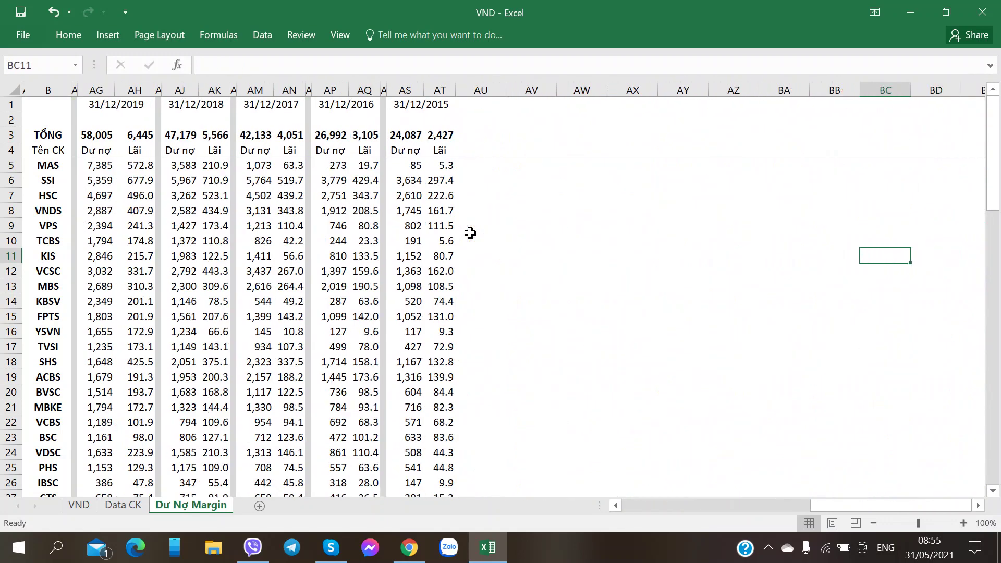
Move from the KIS row to the KBSV row and go back across its annual figures to 31/12/2020
{"action": "key", "text": "Left"}
{"action": "key", "text": "Left"}
{"action": "key", "text": "Left"}
{"action": "key", "text": "Left"}
{"action": "key", "text": "Left"}
{"action": "key", "text": "Left"}
{"action": "key", "text": "Left"}
{"action": "key", "text": "Left"}
{"action": "key", "text": "Left"}
{"action": "key", "text": "Left"}
{"action": "key", "text": "Left"}
{"action": "key", "text": "Left"}
{"action": "key", "text": "Left"}
{"action": "key", "text": "Down"}
{"action": "key", "text": "Down"}
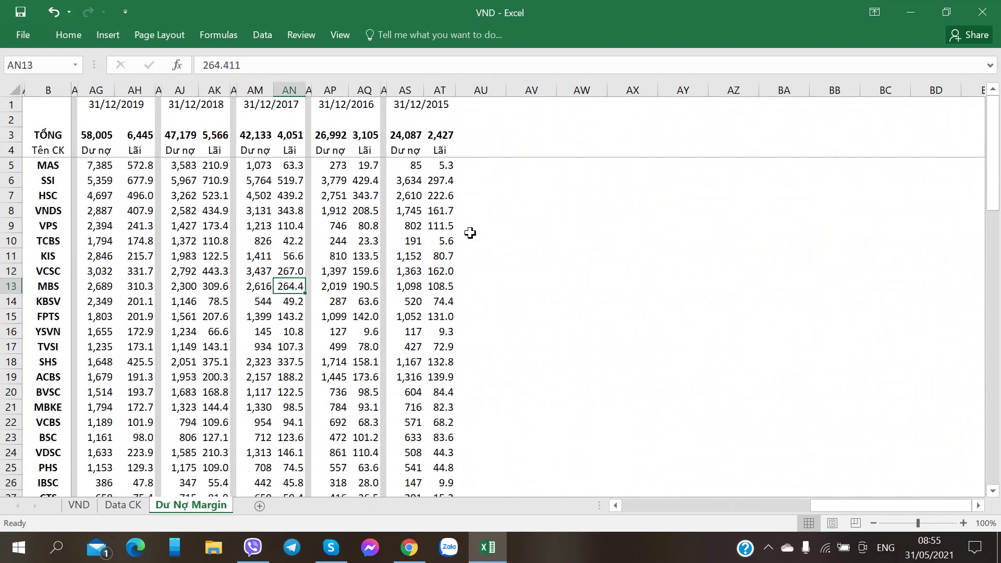
{"action": "key", "text": "Down"}
{"action": "key", "text": "Left"}
{"action": "key", "text": "Left"}
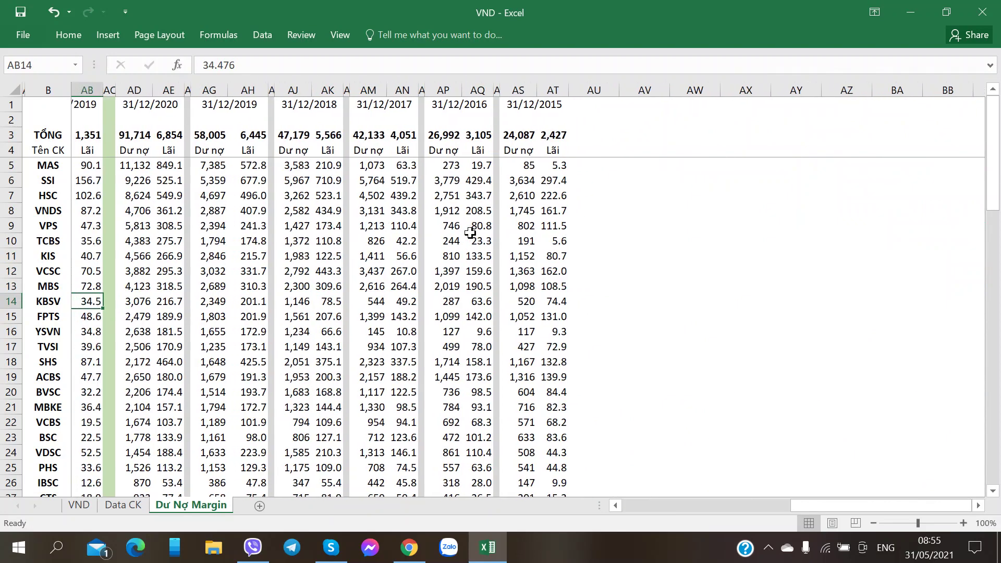
Review the KBSV annual Dư nợ and Lãi from 31/12/2020 back to 31/12/2017
{"action": "key", "text": "Right"}
{"action": "key", "text": "Right"}
{"action": "key", "text": "Right"}
{"action": "key", "text": "Right"}
{"action": "key", "text": "Right"}
{"action": "key", "text": "Right"}
{"action": "key", "text": "Right"}
{"action": "key", "text": "Right"}
{"action": "key", "text": "Right"}
{"action": "key", "text": "Right"}
{"action": "key", "text": "Right"}
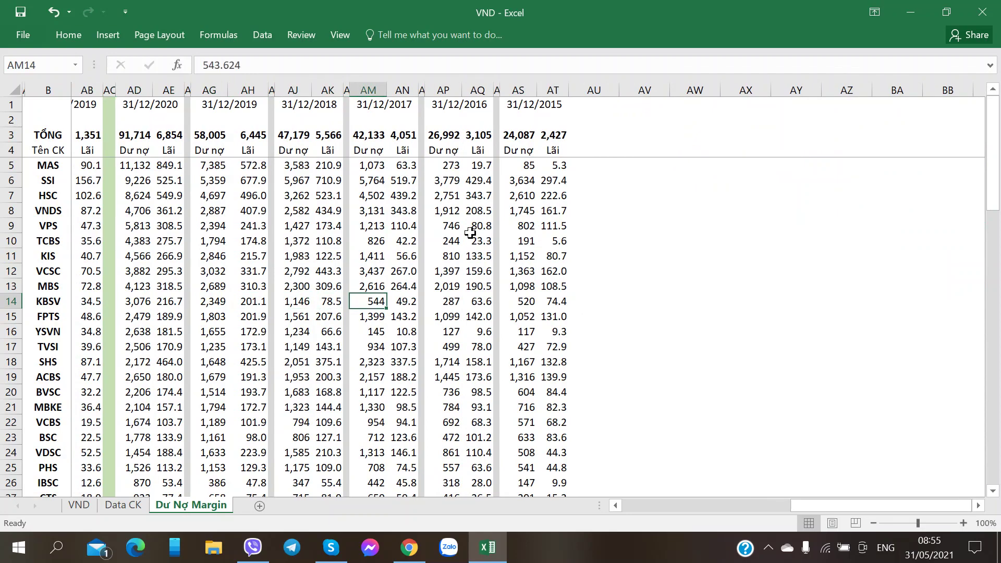
Follow the KBSV annual margin lending forward from 31/12/2017 to 31/12/2020
{"action": "key", "text": "Left"}
{"action": "key", "text": "Left"}
{"action": "key", "text": "Left"}
{"action": "key", "text": "Left"}
{"action": "key", "text": "Left"}
{"action": "key", "text": "Left"}
{"action": "key", "text": "Left"}
{"action": "key", "text": "Left"}
{"action": "key", "text": "Left"}
{"action": "key", "text": "Left"}
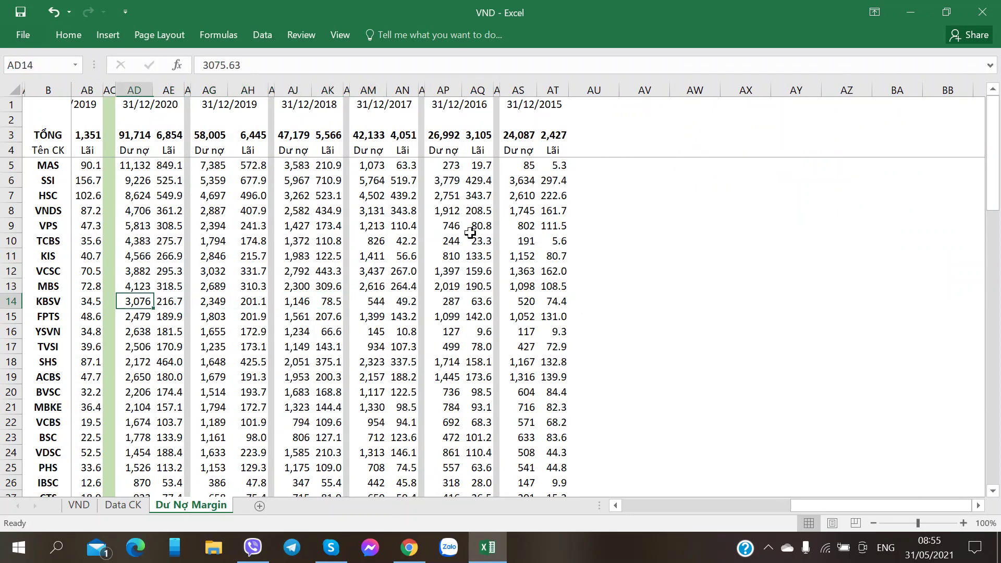
Follow the KBSV quarterly margin lending from 31/03/2019 forward to its Dư nợ at 31/03/2021
{"action": "key", "text": "Left"}
{"action": "key", "text": "Left"}
{"action": "key", "text": "Left"}
{"action": "key", "text": "Left"}
{"action": "key", "text": "Left"}
{"action": "key", "text": "Left"}
{"action": "key", "text": "Left"}
{"action": "key", "text": "Left"}
{"action": "key", "text": "Left"}
{"action": "key", "text": "Left"}
{"action": "key", "text": "Left"}
{"action": "key", "text": "Left"}
{"action": "key", "text": "Left"}
{"action": "key", "text": "Left"}
{"action": "key", "text": "Left"}
{"action": "key", "text": "Left"}
{"action": "key", "text": "Left"}
{"action": "key", "text": "Left"}
{"action": "key", "text": "Left"}
{"action": "key", "text": "Left"}
{"action": "key", "text": "Right"}
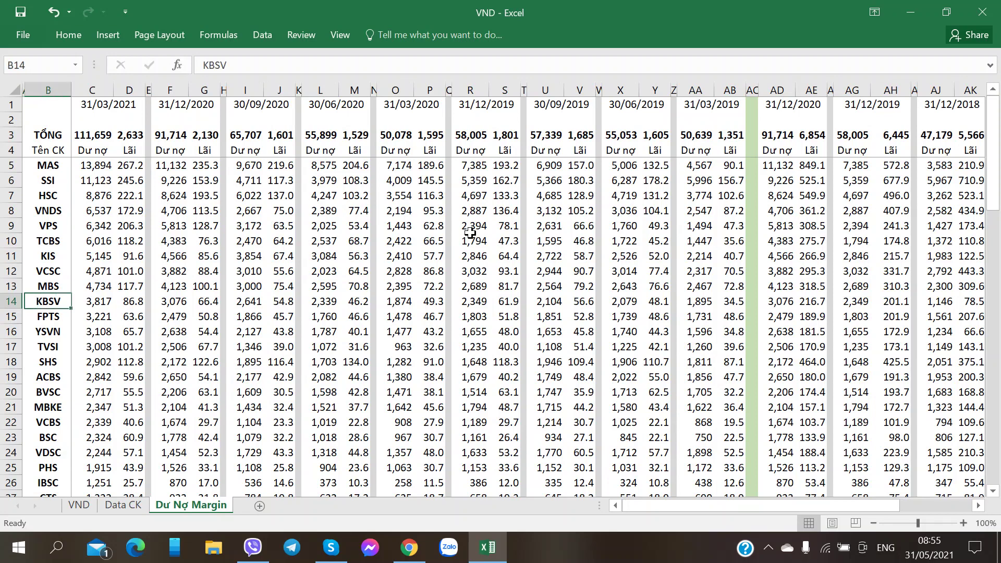
{"action": "key", "text": "Right"}
{"action": "key", "text": "Right"}
{"action": "key", "text": "Left"}
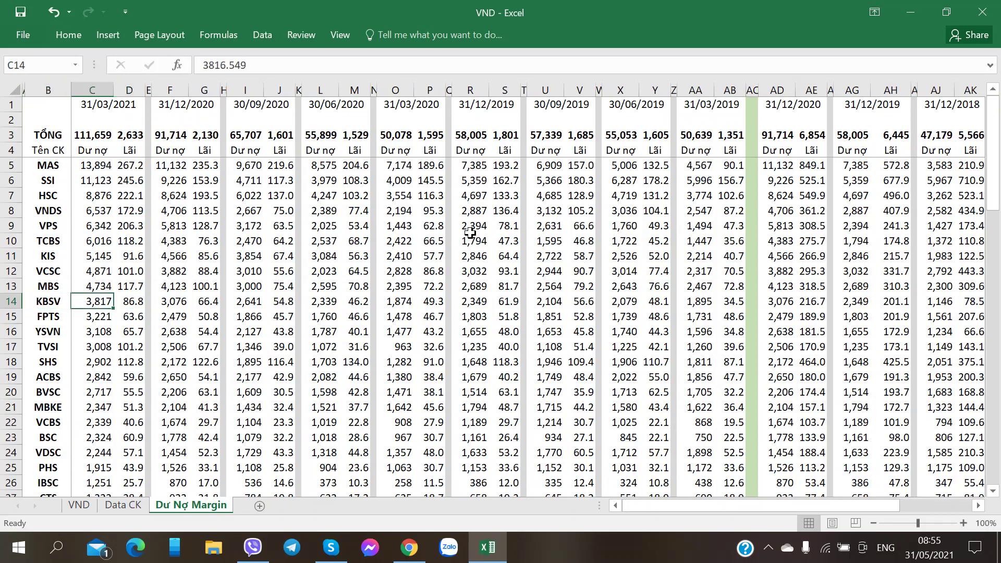
Review the KBSV quarterly figures from 31/03/2021 back to 31/03/2019, ending at the annual Dư nợ for 31/12/2020
{"action": "key", "text": "Right"}
{"action": "key", "text": "Right"}
{"action": "key", "text": "Right"}
{"action": "key", "text": "Right"}
{"action": "key", "text": "Right"}
{"action": "key", "text": "Right"}
{"action": "key", "text": "Right"}
{"action": "key", "text": "Right"}
{"action": "key", "text": "Right"}
{"action": "key", "text": "Right"}
{"action": "key", "text": "Right"}
{"action": "key", "text": "Right"}
{"action": "key", "text": "Right"}
{"action": "key", "text": "Right"}
{"action": "key", "text": "Right"}
{"action": "key", "text": "Right"}
{"action": "key", "text": "Right"}
{"action": "key", "text": "Right"}
{"action": "key", "text": "Right"}
{"action": "key", "text": "Right"}
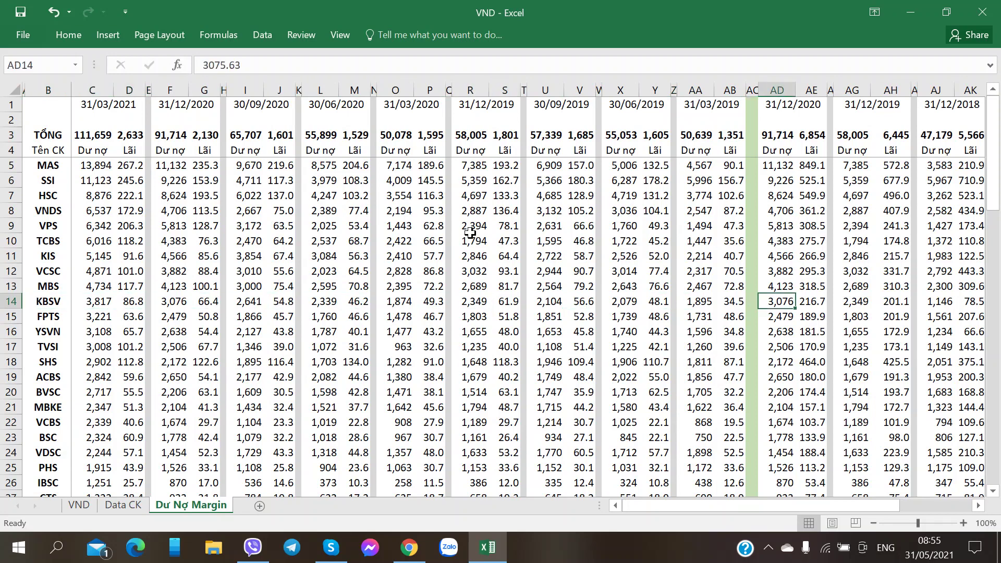
Move to the YSVN row and review its annual Dư nợ and Lãi from 31/12/2020 back to 31/12/2016
{"action": "key", "text": "Right"}
{"action": "key", "text": "Down"}
{"action": "key", "text": "Down"}
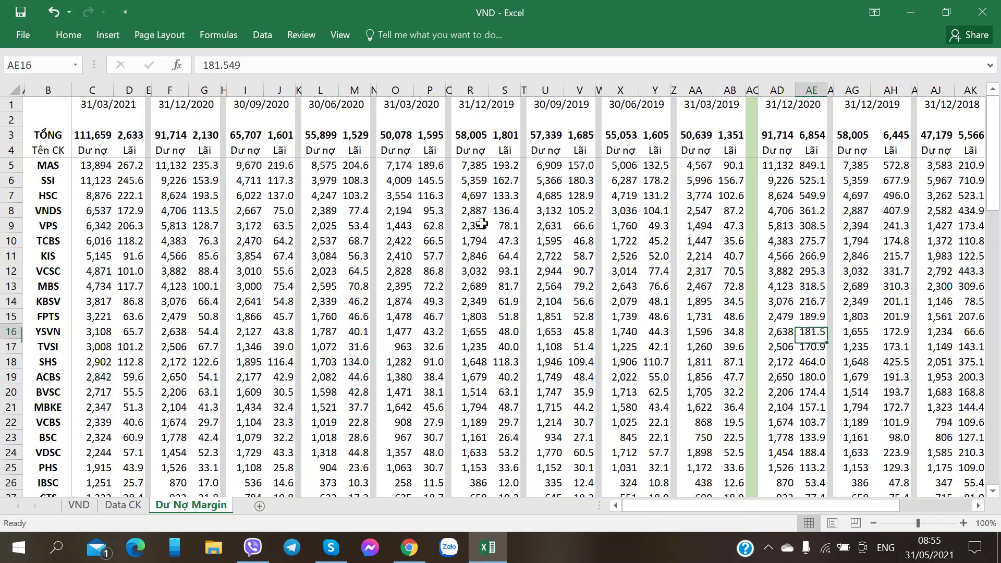
{"action": "key", "text": "Right"}
{"action": "key", "text": "Right"}
{"action": "key", "text": "Right"}
{"action": "key", "text": "Right"}
{"action": "key", "text": "Right"}
{"action": "key", "text": "Right"}
{"action": "key", "text": "Right"}
{"action": "key", "text": "Right"}
{"action": "key", "text": "Right"}
{"action": "key", "text": "Right"}
{"action": "key", "text": "Right"}
{"action": "key", "text": "Right"}
{"action": "key", "text": "Right"}
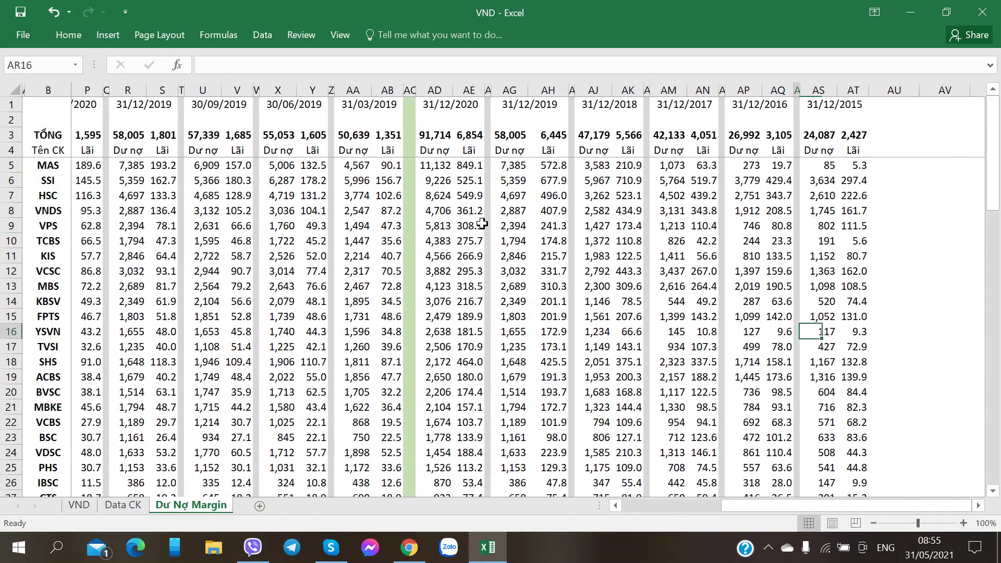
Follow the YSVN annual margin lending forward from 31/12/2016 to 31/12/2020
{"action": "key", "text": "Left"}
{"action": "key", "text": "Left"}
{"action": "key", "text": "Left"}
{"action": "key", "text": "Left"}
{"action": "key", "text": "Left"}
{"action": "key", "text": "Left"}
{"action": "key", "text": "Left"}
{"action": "key", "text": "Left"}
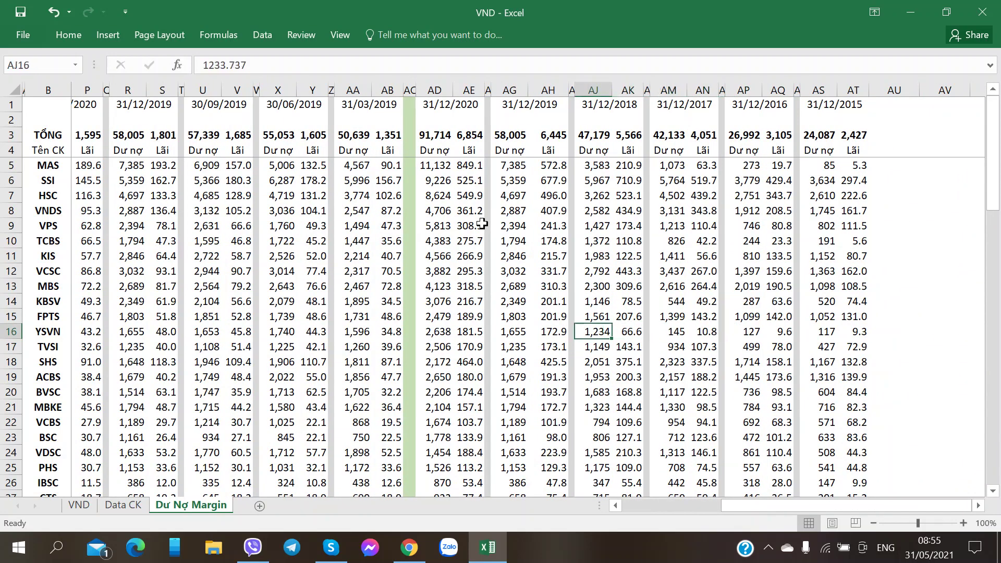
{"action": "key", "text": "Left"}
{"action": "key", "text": "Left"}
{"action": "key", "text": "Left"}
{"action": "key", "text": "Left"}
{"action": "key", "text": "Left"}
{"action": "key", "text": "Left"}
{"action": "key", "text": "Left"}
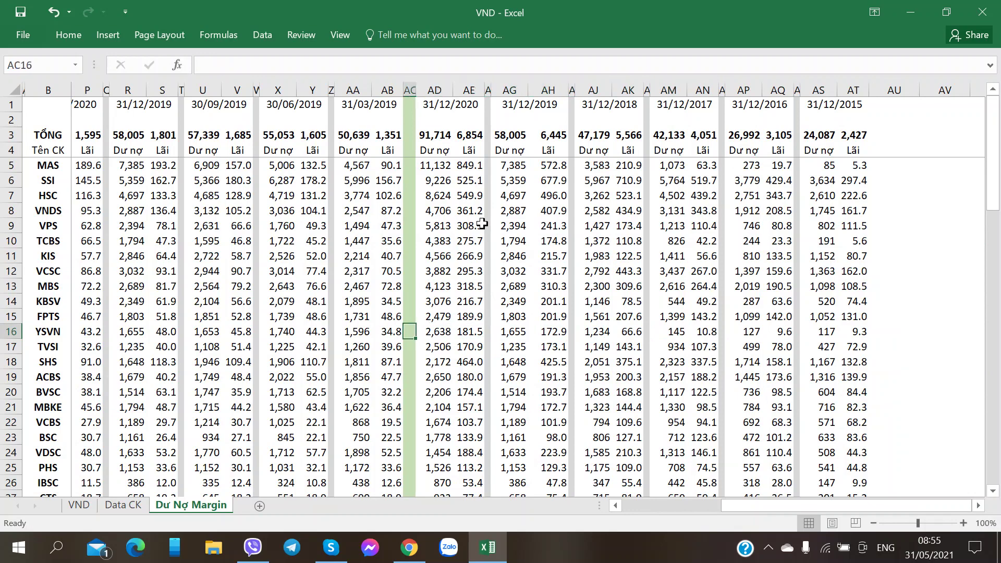
Follow the YSVN quarterly margin lending from 31/03/2019 forward to its Dư nợ at 31/03/2021
{"action": "key", "text": "Left"}
{"action": "key", "text": "Left"}
{"action": "key", "text": "Left"}
{"action": "key", "text": "Left"}
{"action": "key", "text": "Left"}
{"action": "key", "text": "Left"}
{"action": "key", "text": "Left"}
{"action": "key", "text": "Left"}
{"action": "key", "text": "Left"}
{"action": "key", "text": "Left"}
{"action": "key", "text": "Left"}
{"action": "key", "text": "Left"}
{"action": "key", "text": "Left"}
{"action": "key", "text": "Left"}
{"action": "key", "text": "Left"}
{"action": "key", "text": "Left"}
{"action": "key", "text": "Left"}
{"action": "key", "text": "Left"}
{"action": "key", "text": "Left"}
{"action": "key", "text": "Left"}
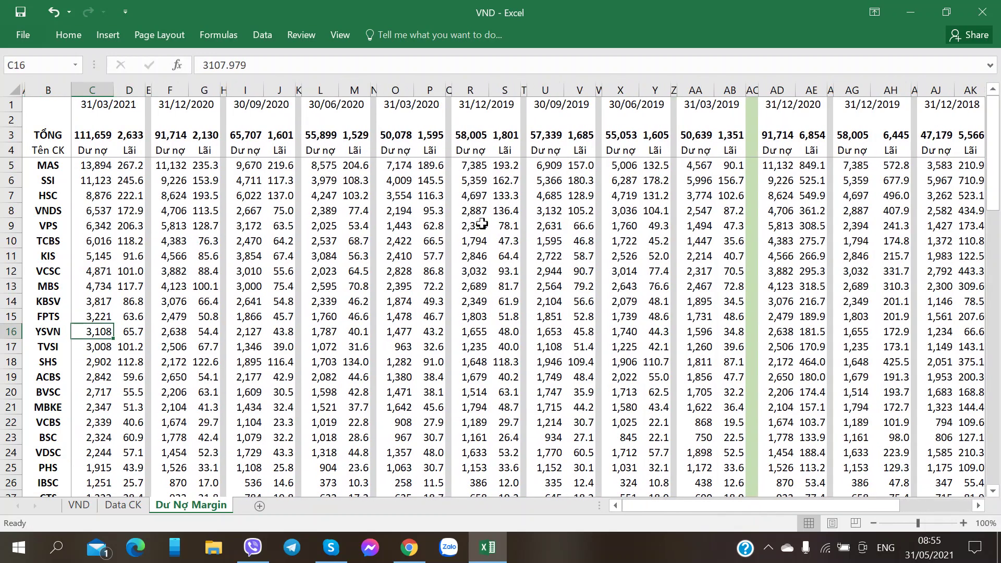
Look up YSVN's Vốn chủ for Q1.21 on the Data CK sheet
{"action": "left_click", "coordinate": [113, 507]}
{"action": "scroll", "coordinate": [111, 442], "scroll_direction": "down", "scroll_amount": 5}
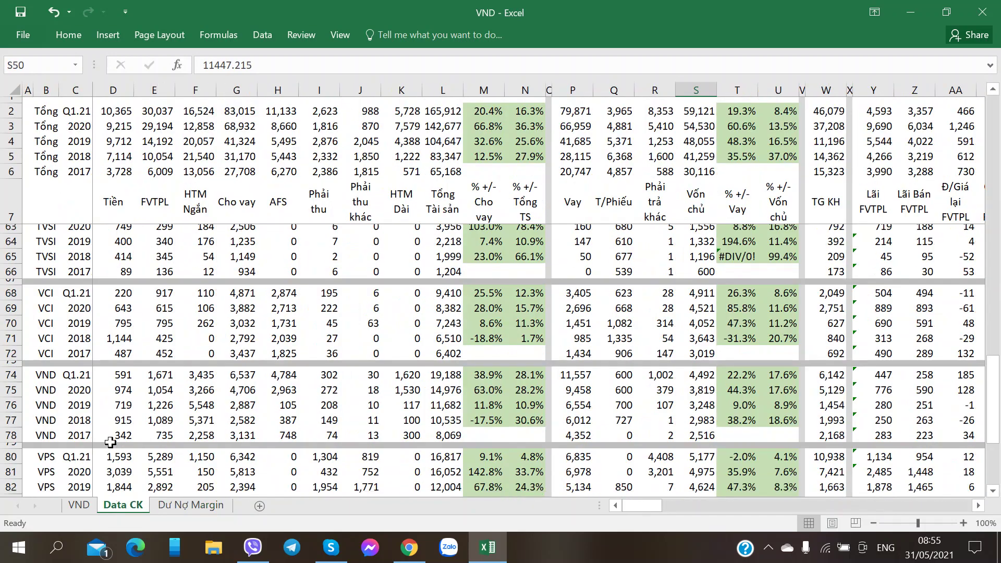
{"action": "scroll", "coordinate": [110, 442], "scroll_direction": "up", "scroll_amount": 3}
{"action": "scroll", "coordinate": [719, 469], "scroll_direction": "down", "scroll_amount": 1}
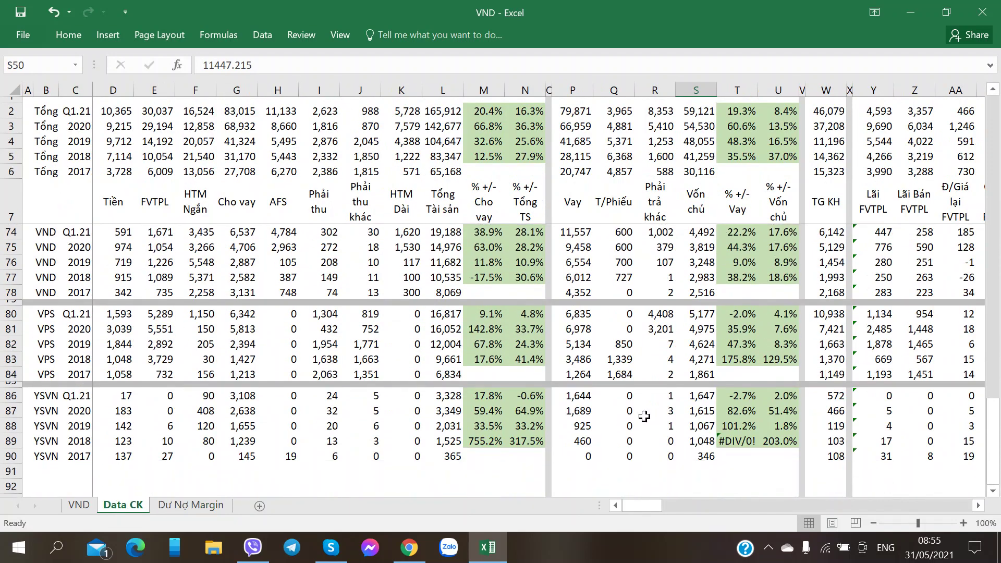
{"action": "left_click", "coordinate": [701, 394]}
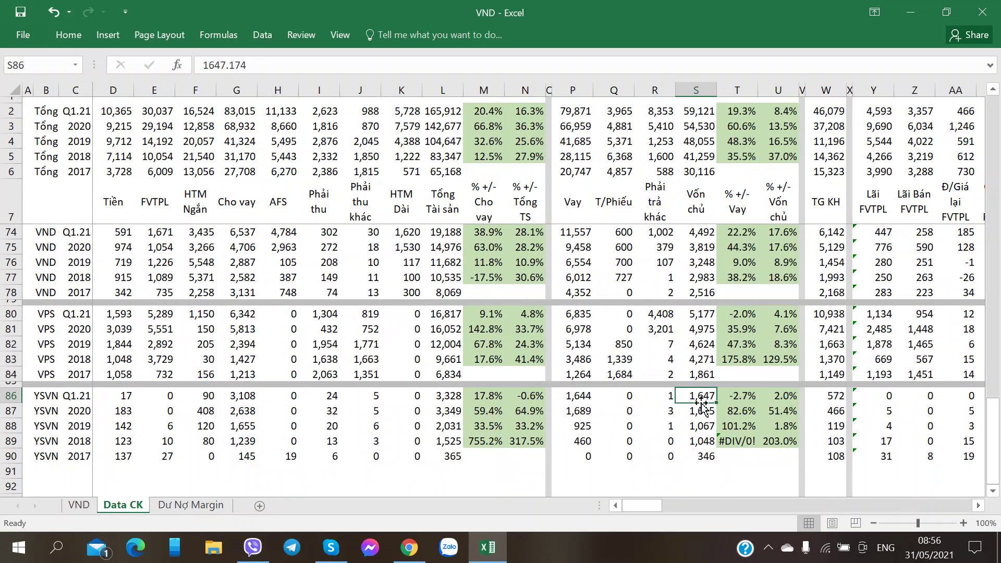
Return to the Dư Nợ Margin sheet and review the YSVN quarterly figures from 31/12/2020 back to 30/09/2019
{"action": "left_click", "coordinate": [191, 505]}
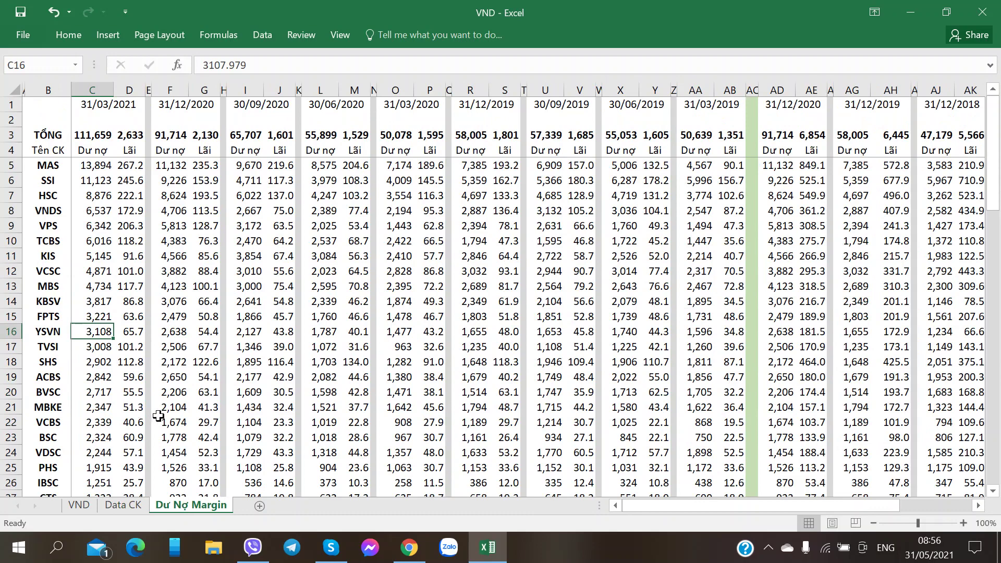
{"action": "left_click", "coordinate": [177, 334]}
{"action": "key", "text": "Left"}
{"action": "key", "text": "Left"}
{"action": "key", "text": "Left"}
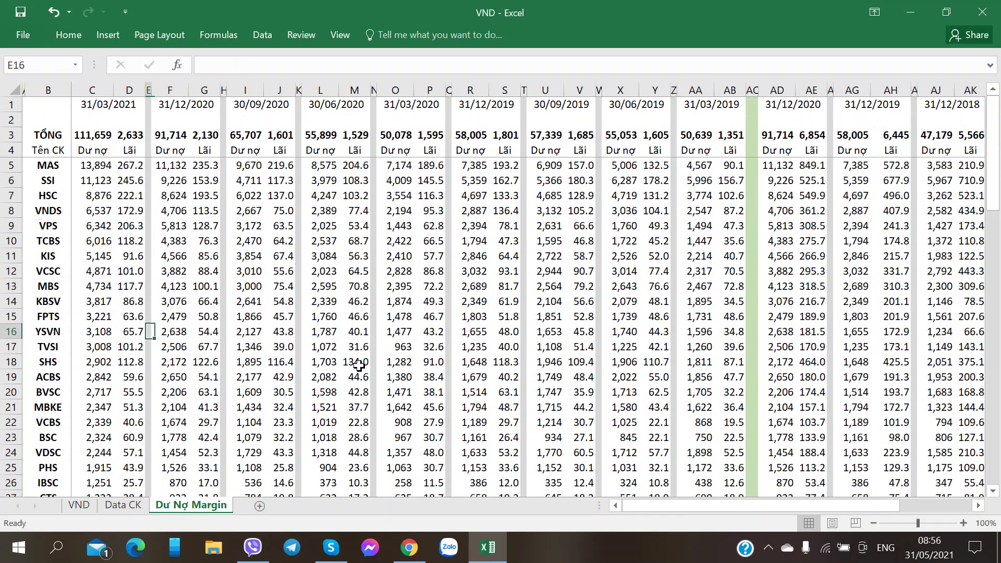
{"action": "key", "text": "Right"}
{"action": "key", "text": "Right"}
{"action": "key", "text": "Right"}
{"action": "key", "text": "Right"}
{"action": "key", "text": "Right"}
{"action": "key", "text": "Right"}
{"action": "key", "text": "Right"}
{"action": "key", "text": "Right"}
{"action": "key", "text": "Right"}
{"action": "key", "text": "Right"}
{"action": "key", "text": "Right"}
{"action": "key", "text": "Right"}
{"action": "key", "text": "Right"}
{"action": "key", "text": "Right"}
{"action": "key", "text": "Right"}
{"action": "key", "text": "Right"}
{"action": "key", "text": "Right"}
{"action": "key", "text": "Right"}
{"action": "key", "text": "Right"}
{"action": "key", "text": "Right"}
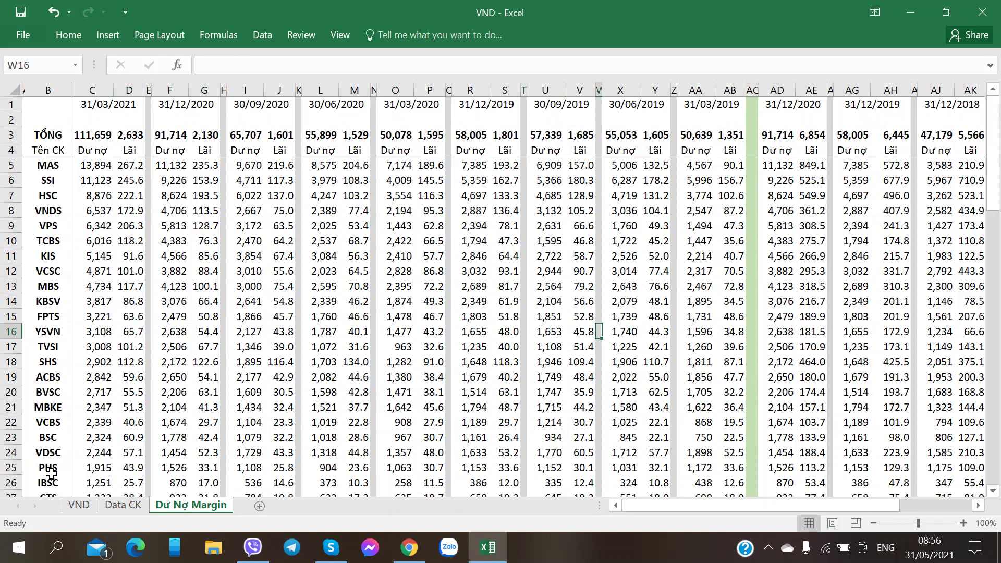
Go back to the VND sheet, then read the individual customer section on page 44 of the annual report in Chrome
{"action": "left_click", "coordinate": [74, 506]}
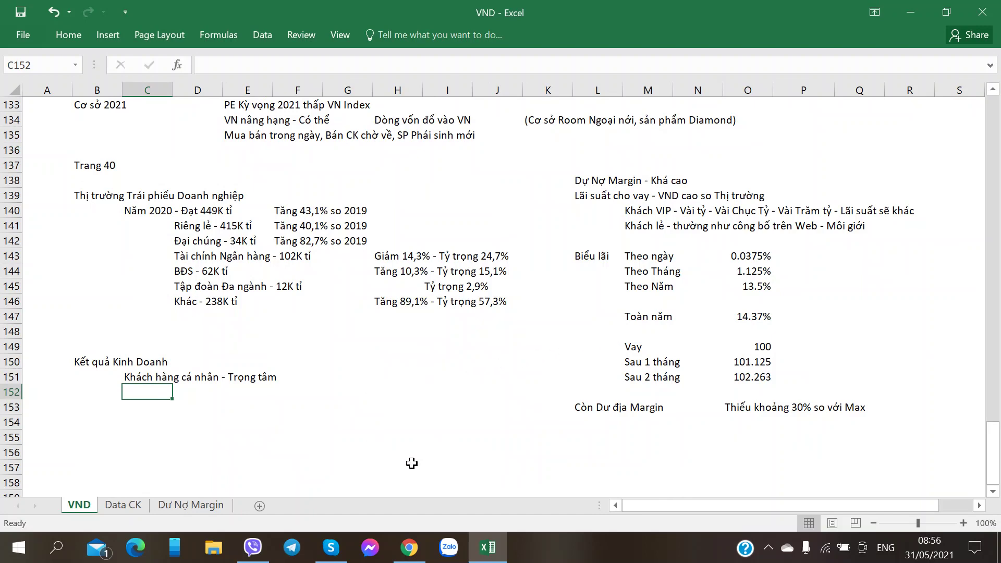
{"action": "left_click", "coordinate": [409, 547]}
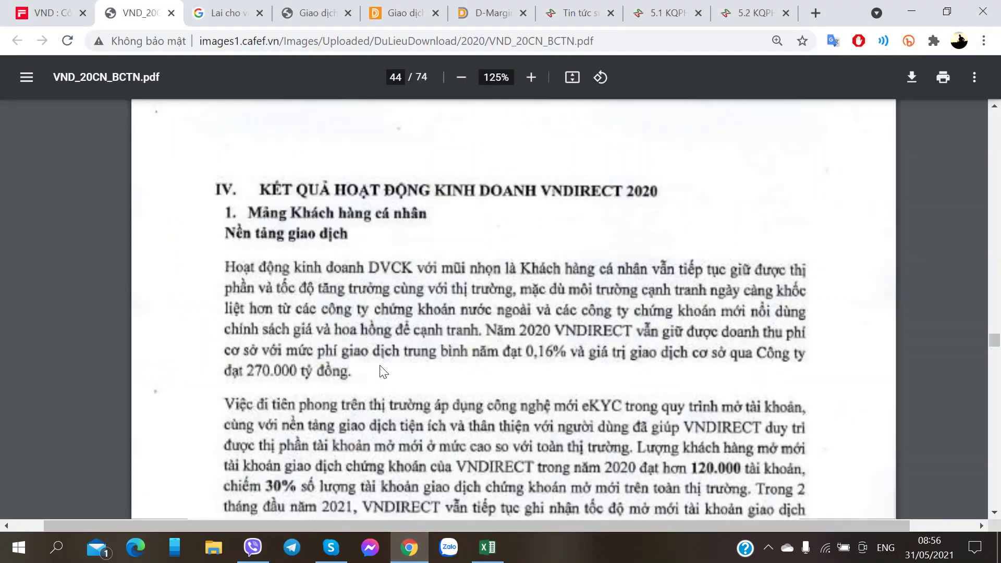
{"action": "scroll", "coordinate": [381, 369], "scroll_direction": "down", "scroll_amount": 2}
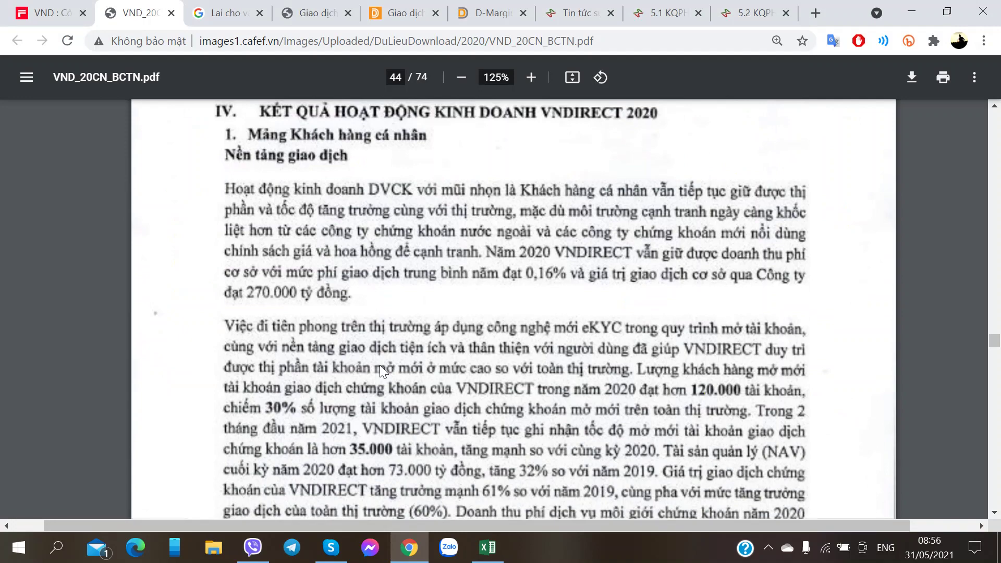
{"action": "key", "text": "alt+Tab"}
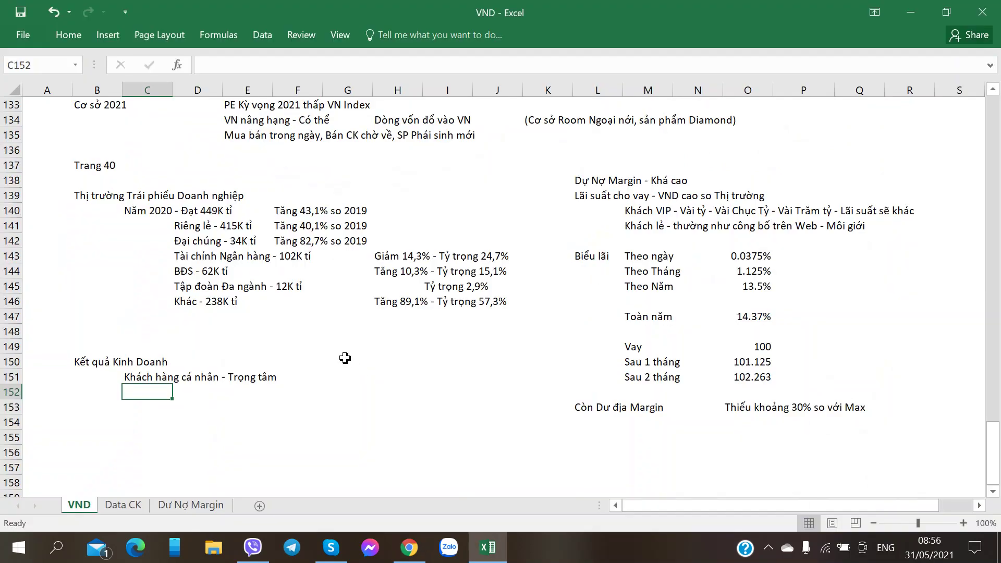
{"action": "key", "text": "alt+Tab"}
{"action": "scroll", "coordinate": [324, 350], "scroll_direction": "up", "scroll_amount": 2}
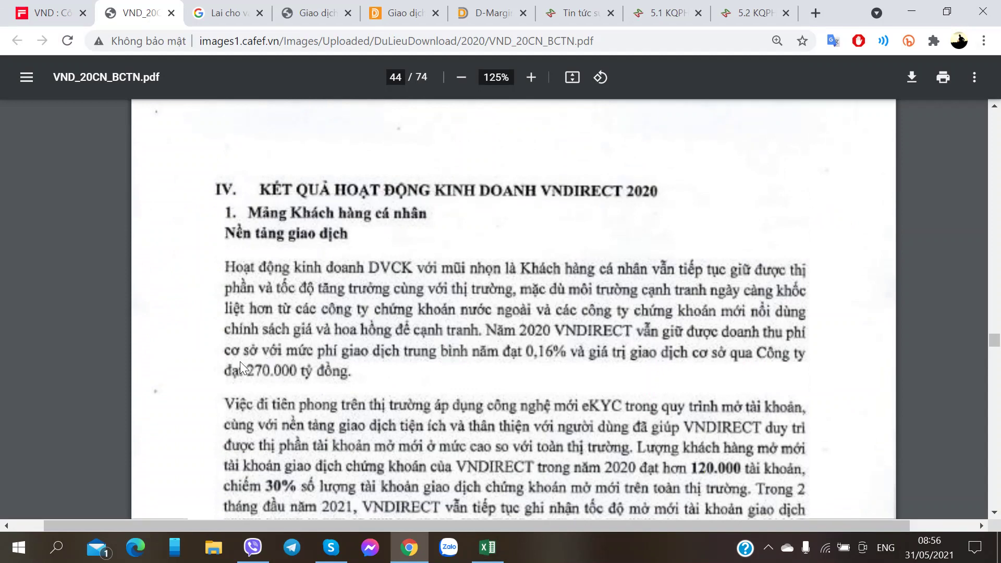
{"action": "scroll", "coordinate": [239, 361], "scroll_direction": "down", "scroll_amount": 2}
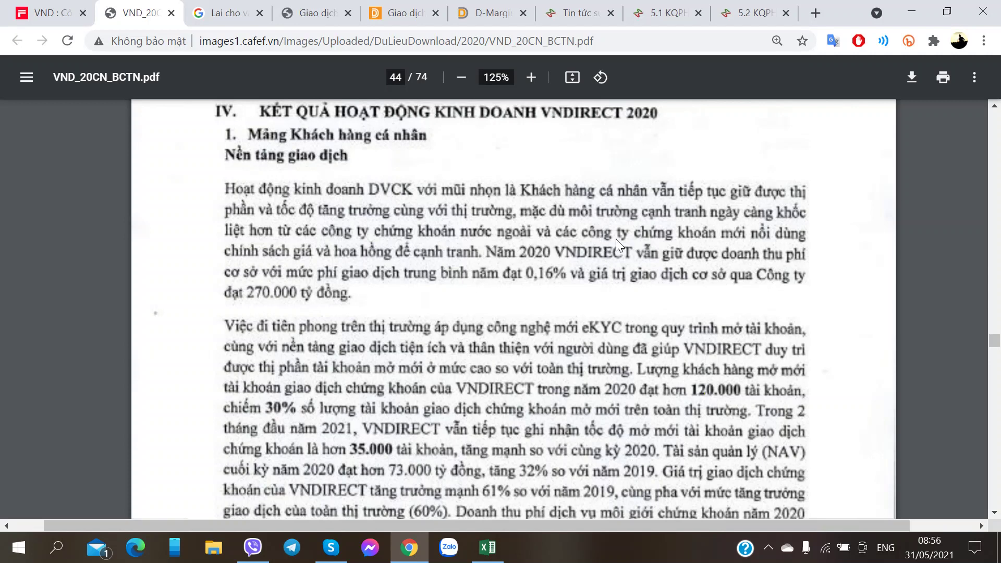
In Excel, enter the note "Đối thủ - Giá và Hoa hồng cạnh tranh" in C152, checking its wording against the report
{"action": "key", "text": "alt+Tab"}
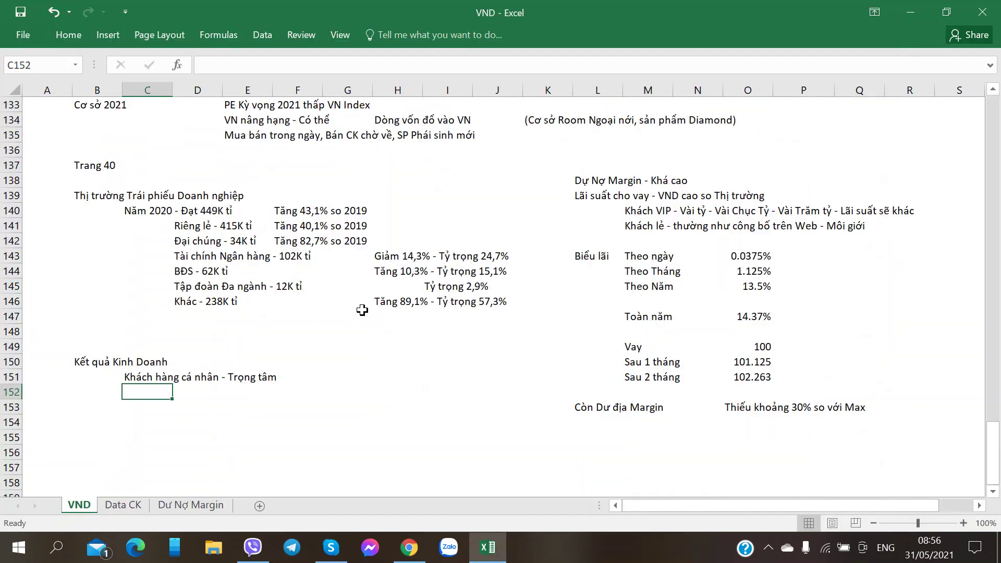
{"action": "type", "text": "D"}
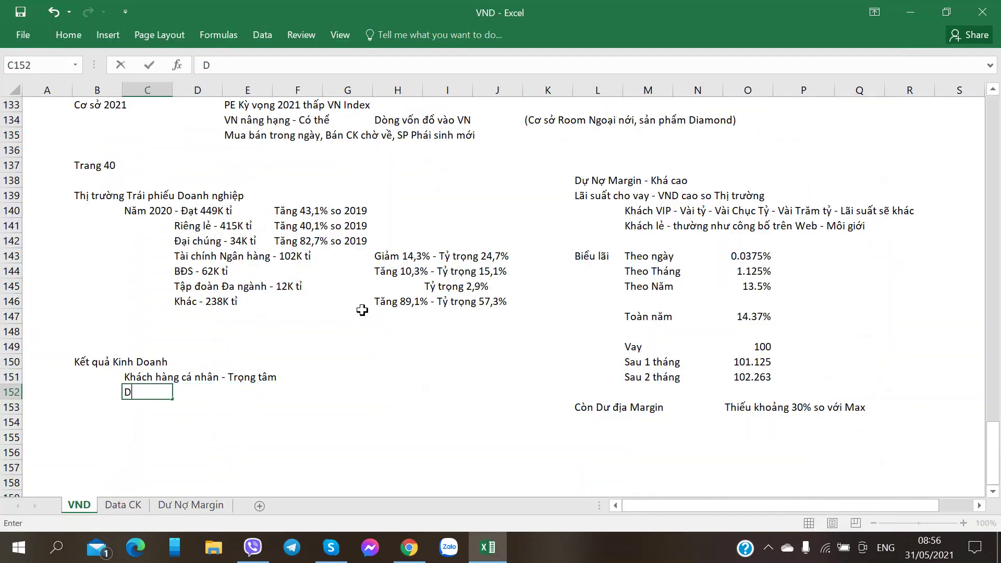
{"action": "type", "text": "ối thủ -"}
{"action": "key", "text": "alt+Tab"}
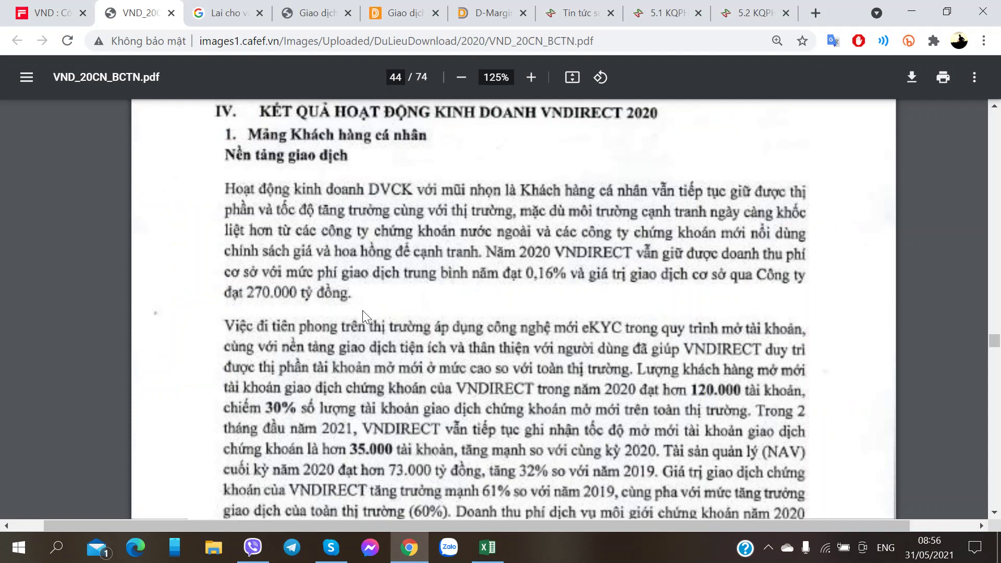
{"action": "key", "text": "alt+Tab"}
{"action": "type", "text": "- Gia"}
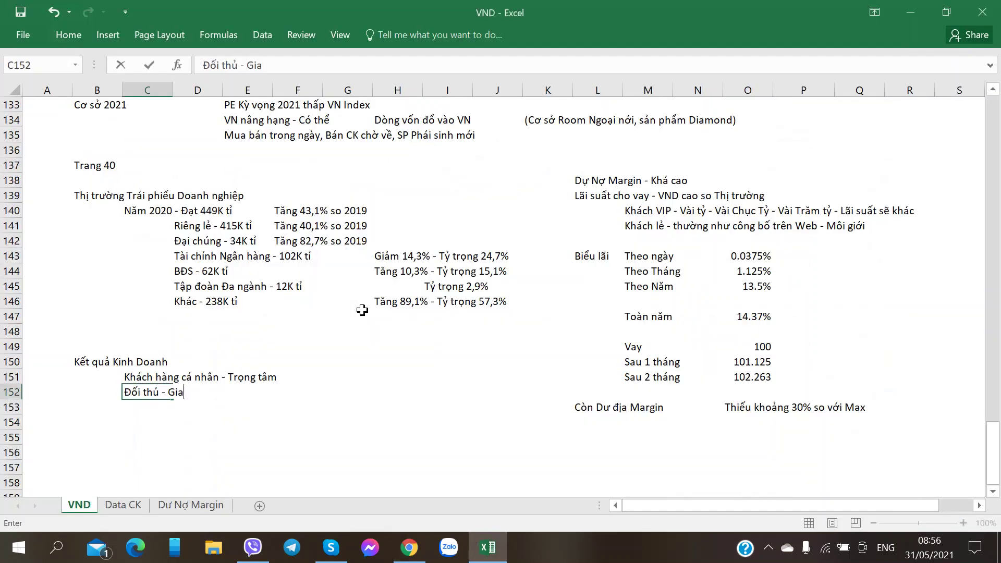
{"action": "type", "text": " và"}
{"action": "key", "text": "alt+Tab"}
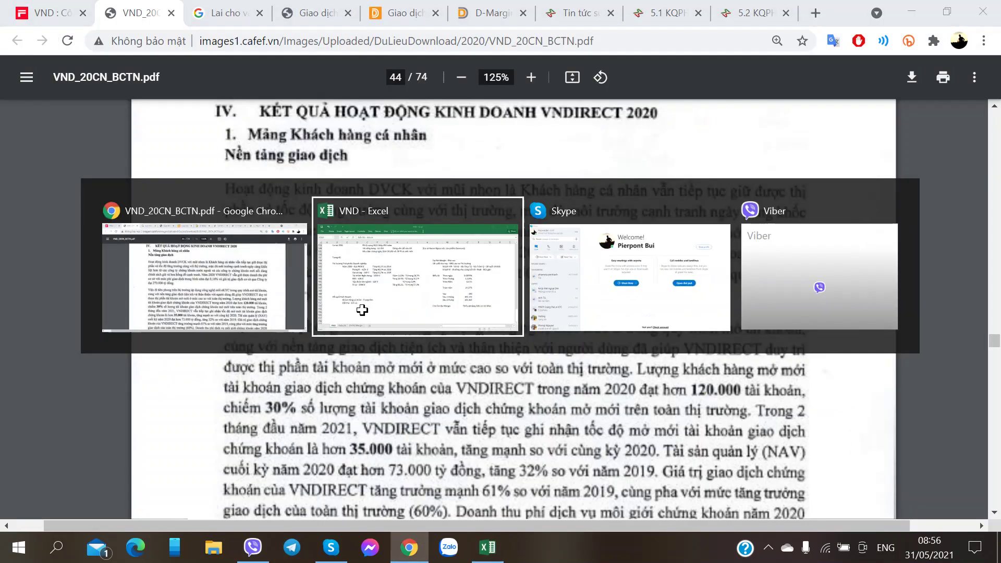
{"action": "key", "text": "alt+Tab"}
{"action": "type", "text": "Hoa h"}
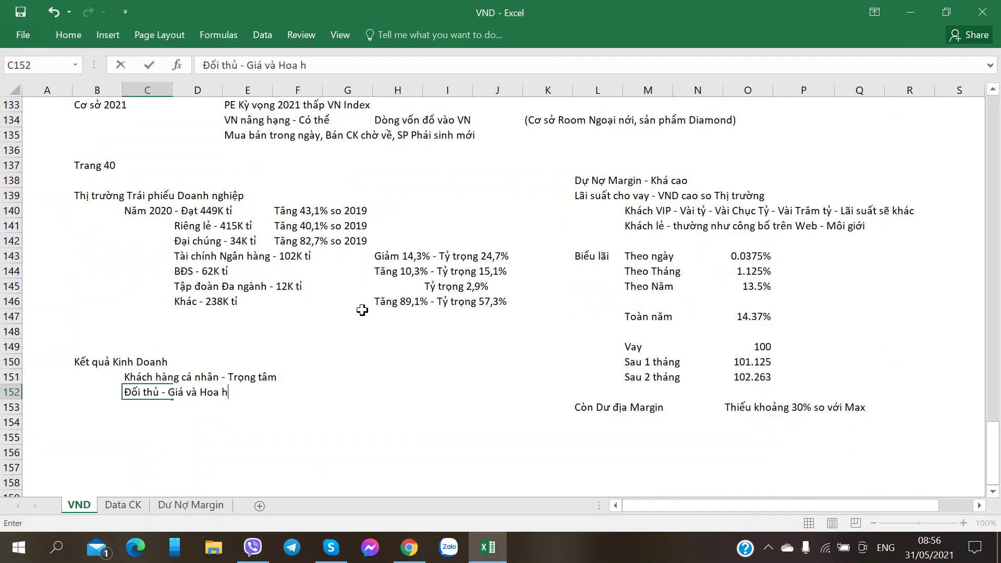
{"action": "type", "text": "ồng cạn h tranh"}
{"action": "key", "text": "Return"}
Reread the report's paragraph on the average 2020 trading fee and transaction value, comparing it with the Excel notes
{"action": "key", "text": "alt+Tab"}
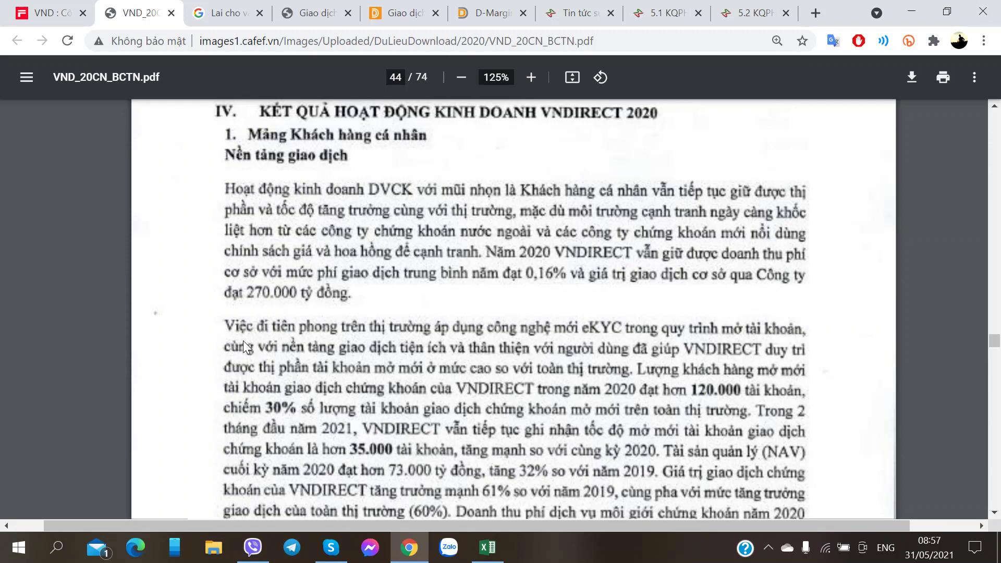
{"action": "key", "text": "alt+Tab"}
{"action": "key", "text": "alt+Tab"}
{"action": "key", "text": "alt+Tab"}
{"action": "key", "text": "alt+Tab"}
{"action": "key", "text": "alt+Tab"}
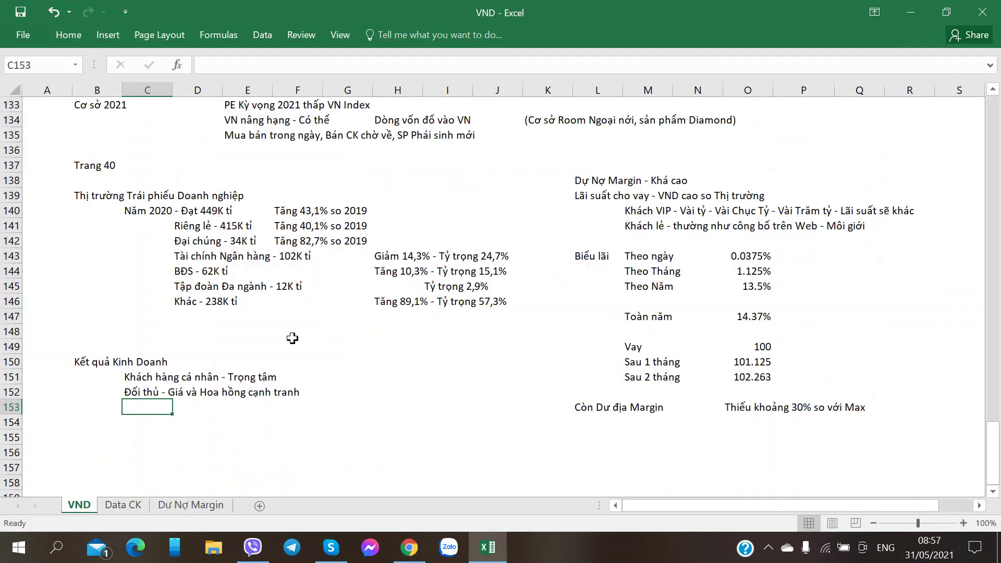
{"action": "key", "text": "alt+Tab"}
{"action": "key", "text": "alt+Tab"}
{"action": "key", "text": "alt+Tab"}
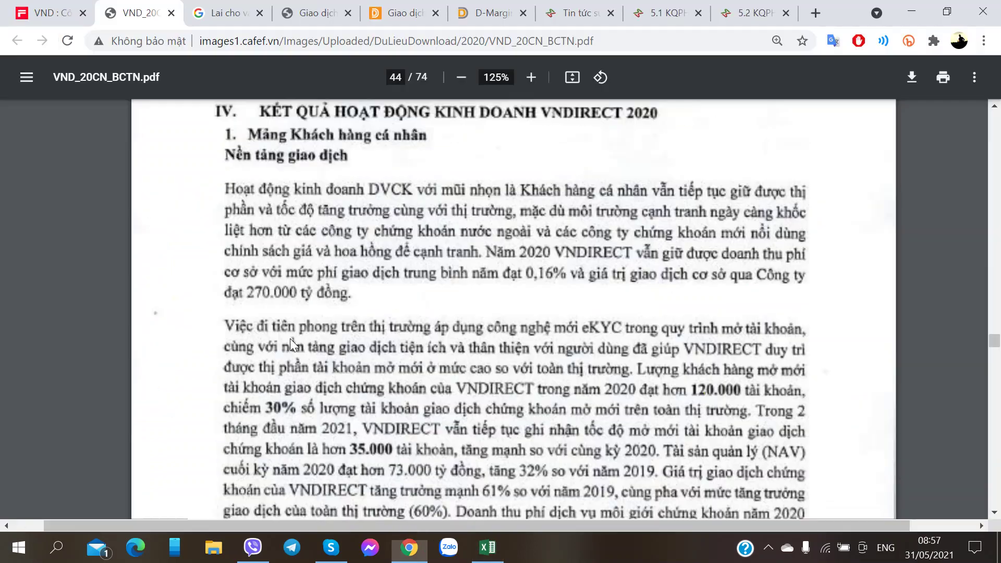
Enter "Phí Trung bình Thị trường Cơ sở - 0,15%" in C153 of the VND sheet in Excel
{"action": "key", "text": "alt+Tab"}
{"action": "type", "text": "Phi"}
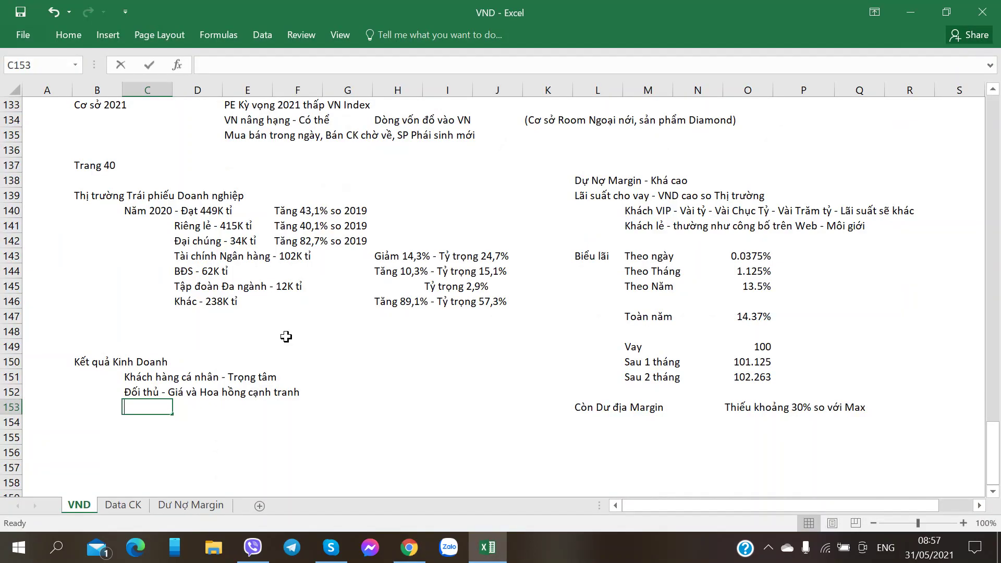
{"action": "key", "text": "alt+Tab"}
{"action": "key", "text": "alt+Tab"}
{"action": "type", "text": "Trọn"}
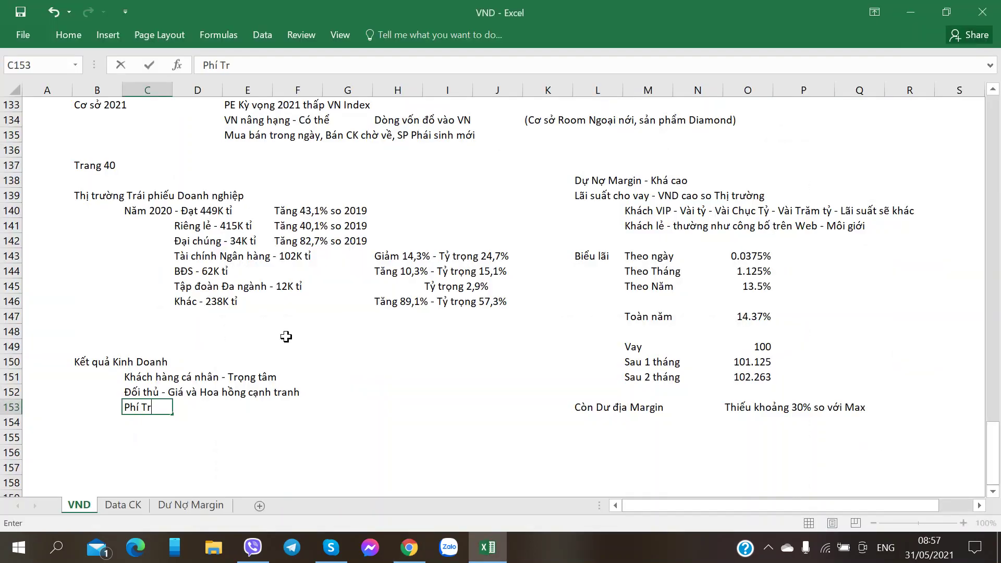
{"action": "key", "text": "BackSpace"}
{"action": "key", "text": "BackSpace"}
{"action": "type", "text": "ung bình Thị trường C"}
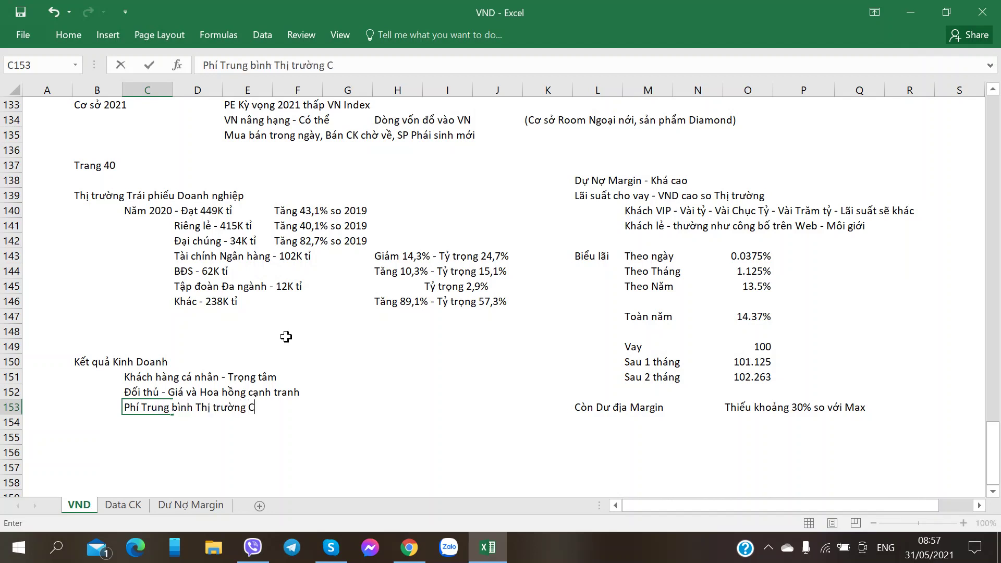
{"action": "type", "text": "ơ sơ -"}
{"action": "key", "text": "alt+Tab"}
{"action": "key", "text": "alt+Tab"}
{"action": "type", "text": "0,15%"}
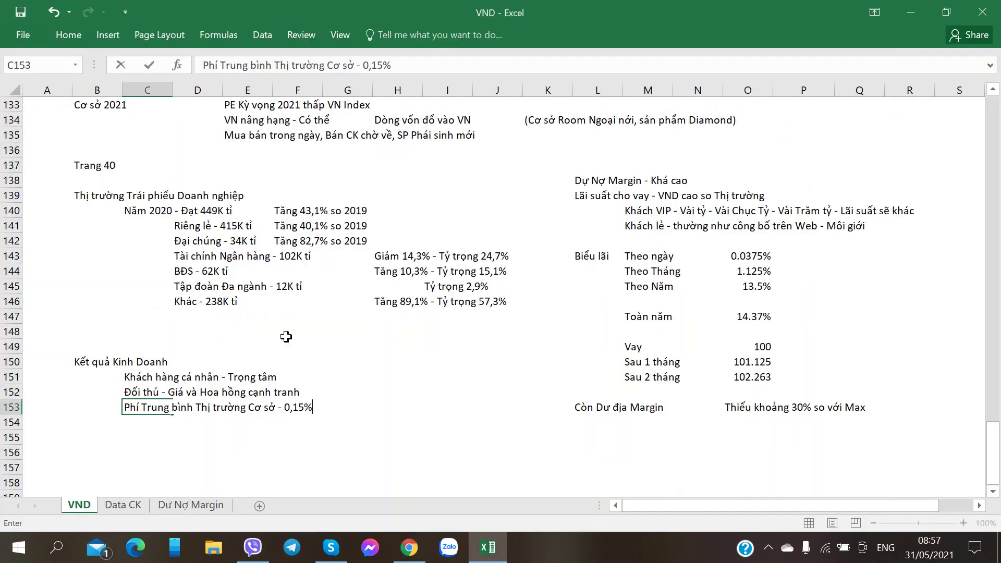
{"action": "key", "text": "Return"}
Correct the average fee in the C153 note to 0,16%, with a single percent sign
{"action": "key", "text": "Up"}
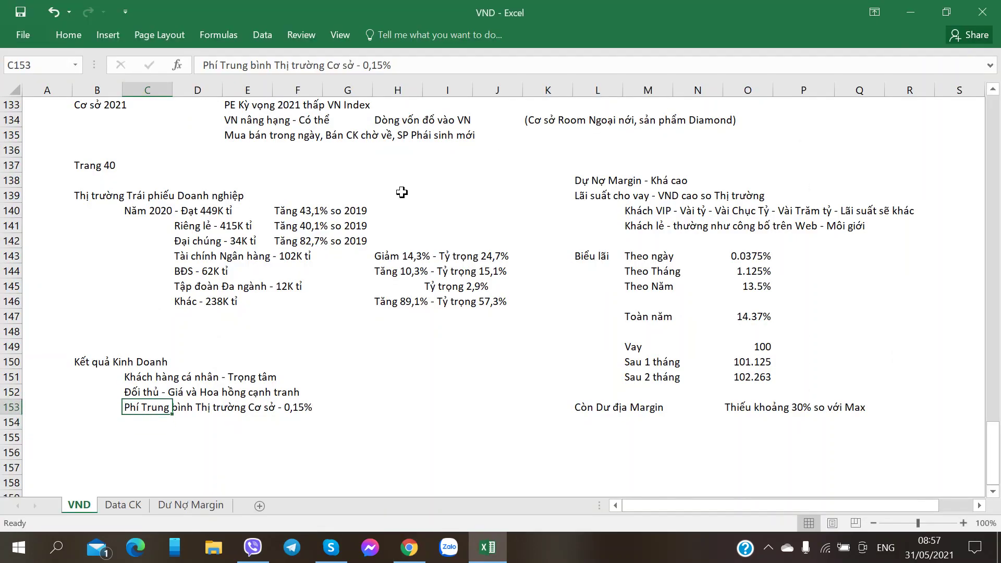
{"action": "left_click_drag", "start_coordinate": [376, 64], "coordinate": [384, 63]}
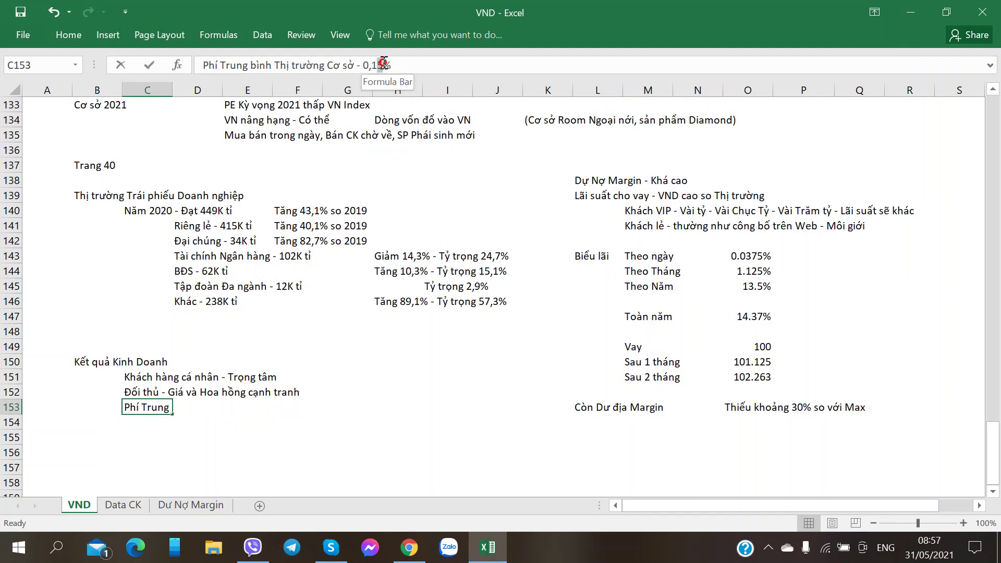
{"action": "type", "text": "6%"}
{"action": "key", "text": "Tab"}
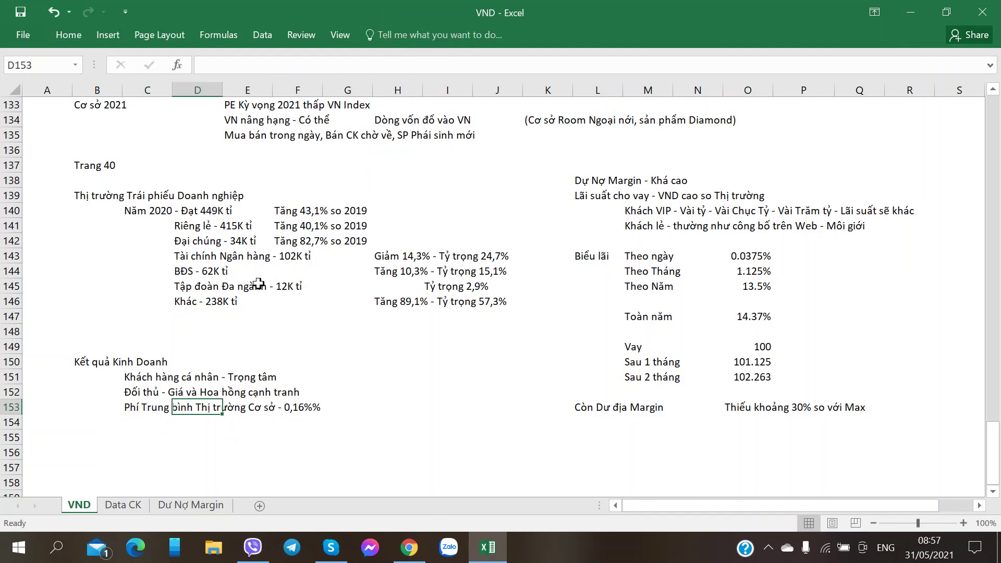
{"action": "left_click", "coordinate": [135, 407]}
{"action": "left_click", "coordinate": [419, 64]}
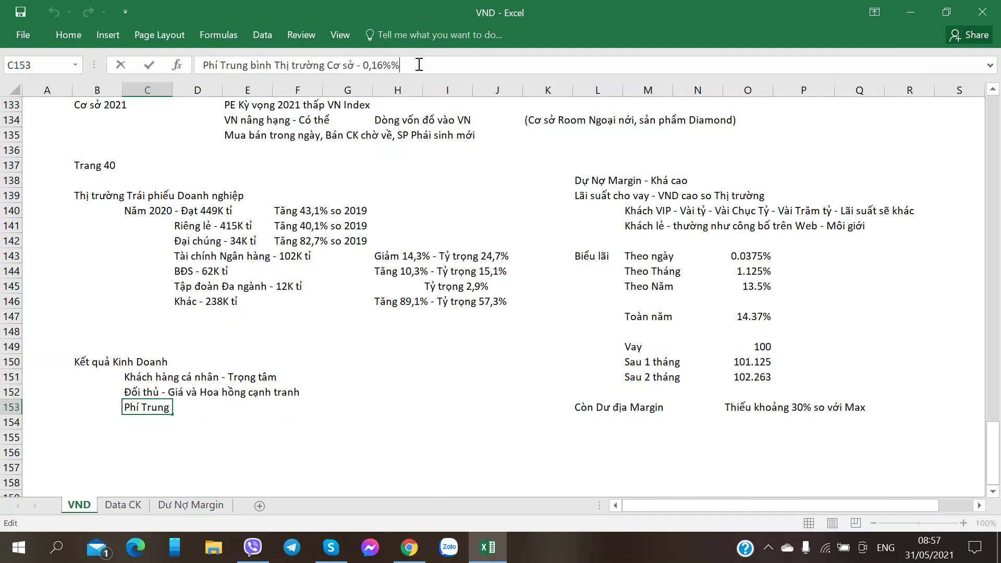
{"action": "key", "text": "BackSpace"}
{"action": "key", "text": "Tab"}
Check the transaction value in the report and enter "Đạt 270K tỉ - 2020" in G153
{"action": "key", "text": "alt+Tab"}
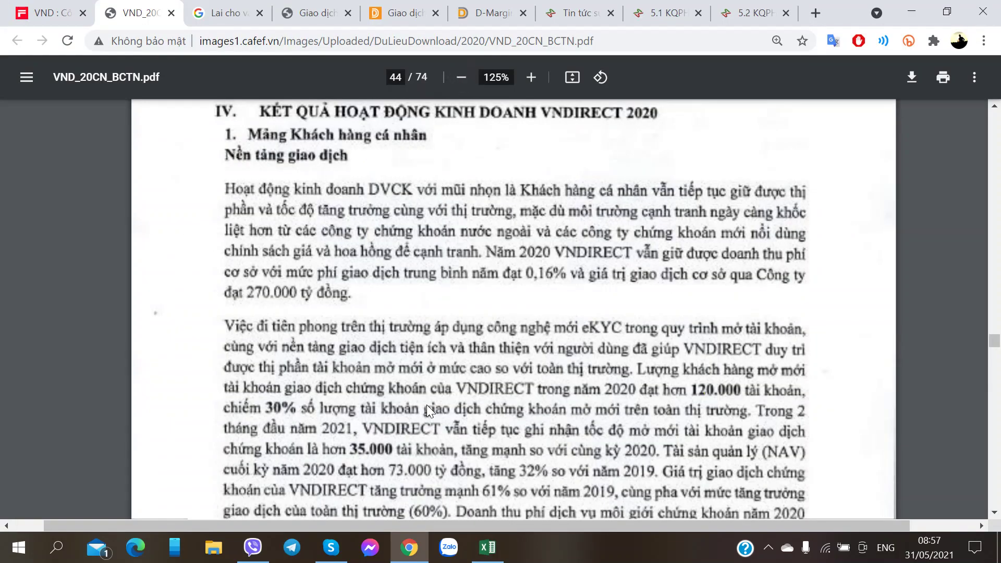
{"action": "key", "text": "alt+Tab"}
{"action": "left_click", "coordinate": [366, 406]}
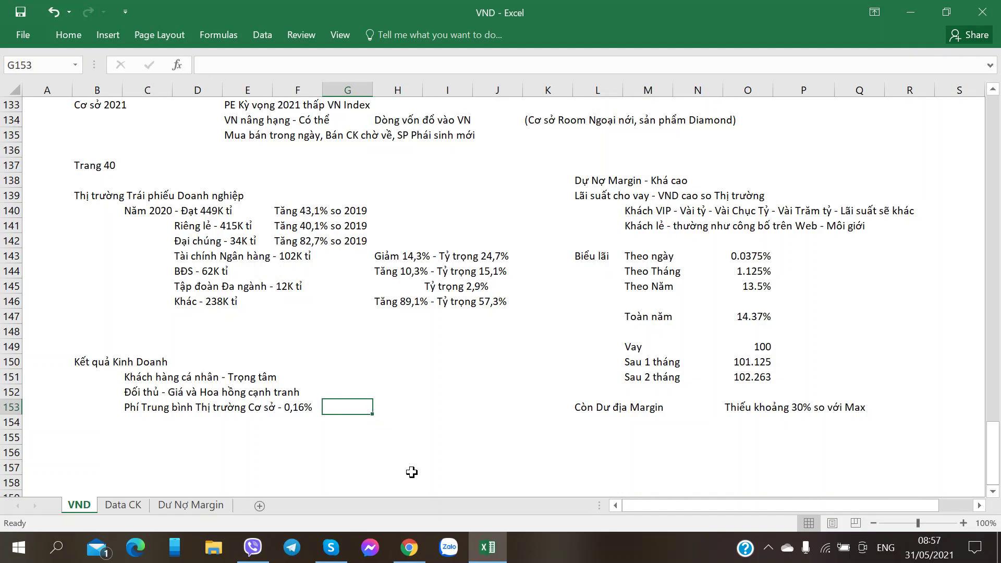
{"action": "type", "text": "Đạt 270 t"}
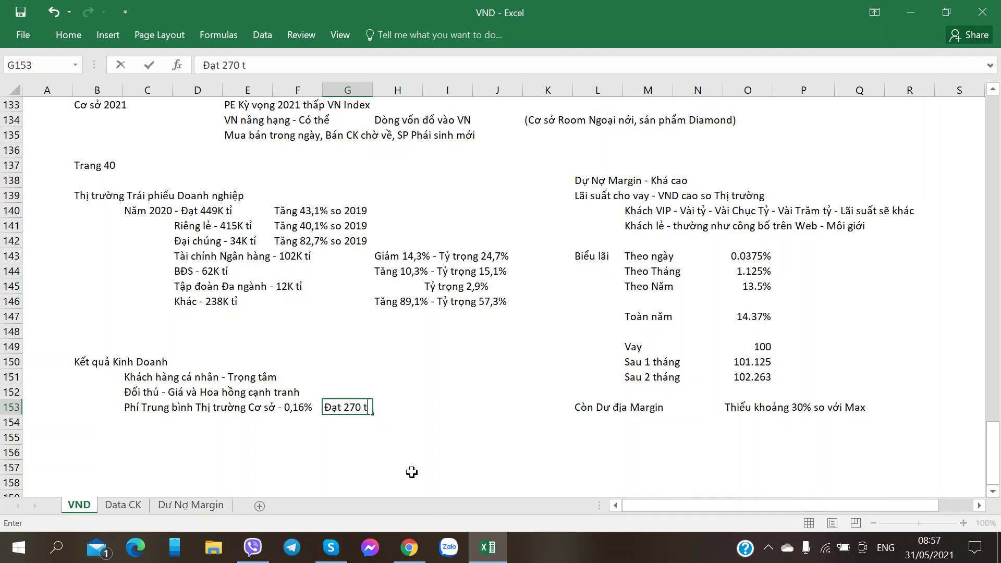
{"action": "key", "text": "BackSpace"}
{"action": "type", "text": "t 270K tỉ - 2020"}
{"action": "key", "text": "Return"}
Check the report's paragraph on new account-opening technology and enter "Tiên phong eKYC" in C154 of the VND sheet in Excel
{"action": "key", "text": "alt+Tab"}
{"action": "key", "text": "alt+Tab"}
{"action": "left_click", "coordinate": [132, 434]}
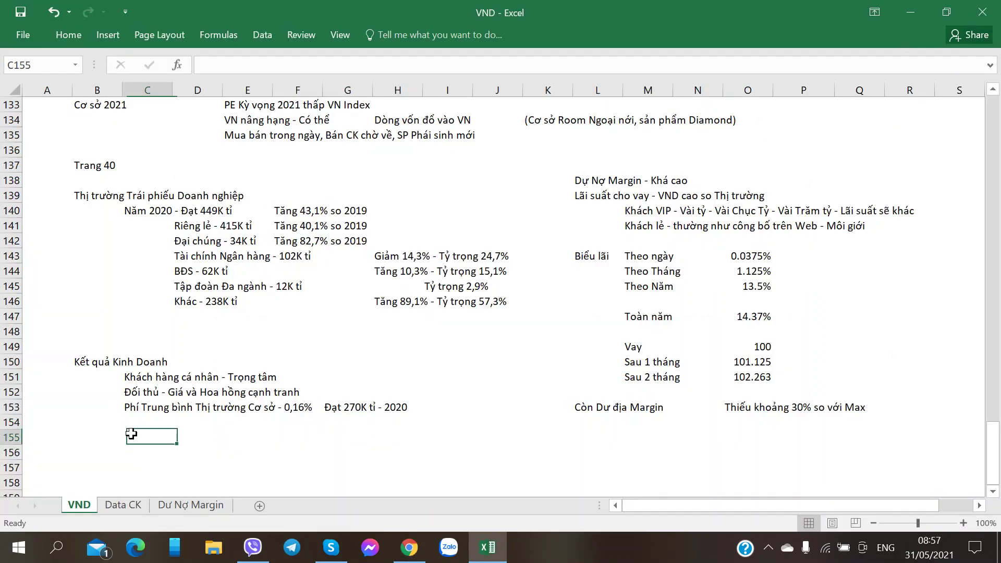
{"action": "key", "text": "alt+Tab"}
{"action": "scroll", "coordinate": [293, 352], "scroll_direction": "down", "scroll_amount": 2}
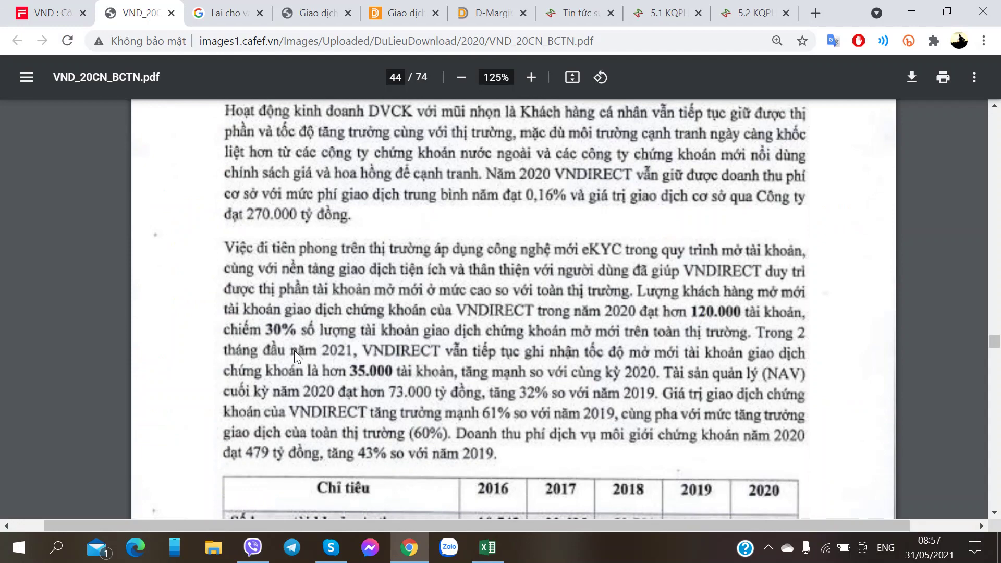
{"action": "key", "text": "alt+Tab"}
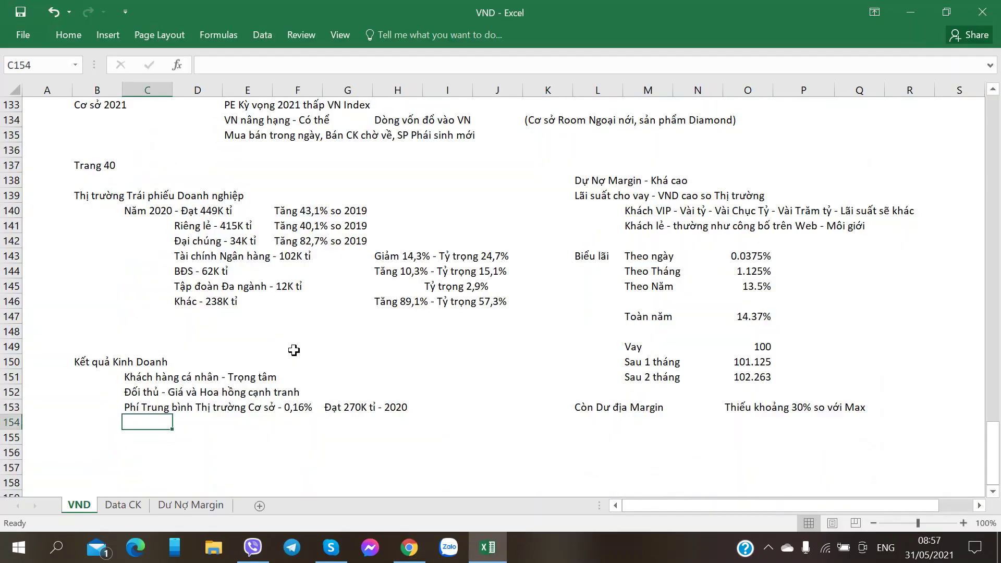
{"action": "type", "text": "Tiên phong"}
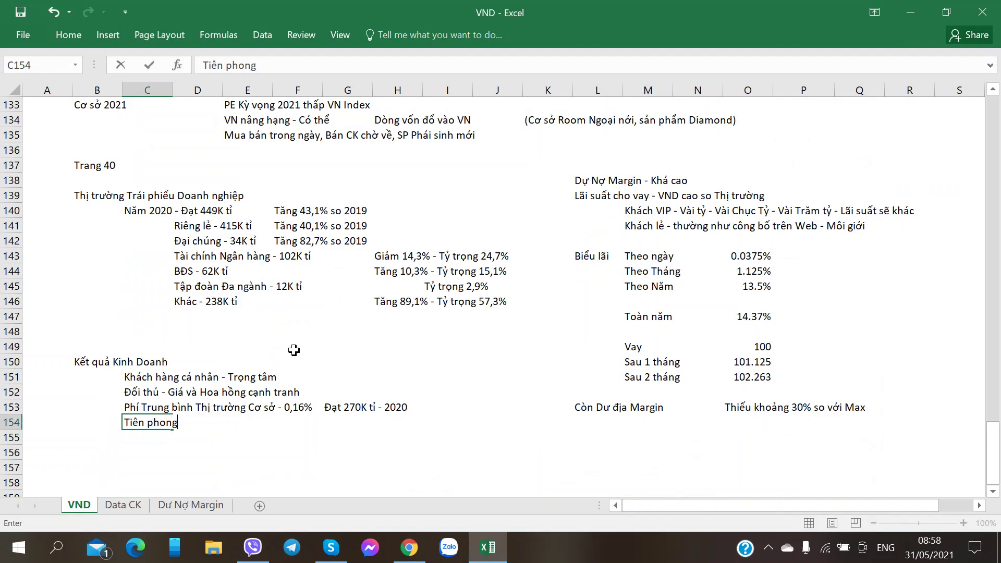
{"action": "type", "text": " eKYC"}
Look up the number of accounts opened in 2020 in the report and begin C155 with "Năm 2020 - Mở mới 120K TK"
{"action": "key", "text": "alt+Tab"}
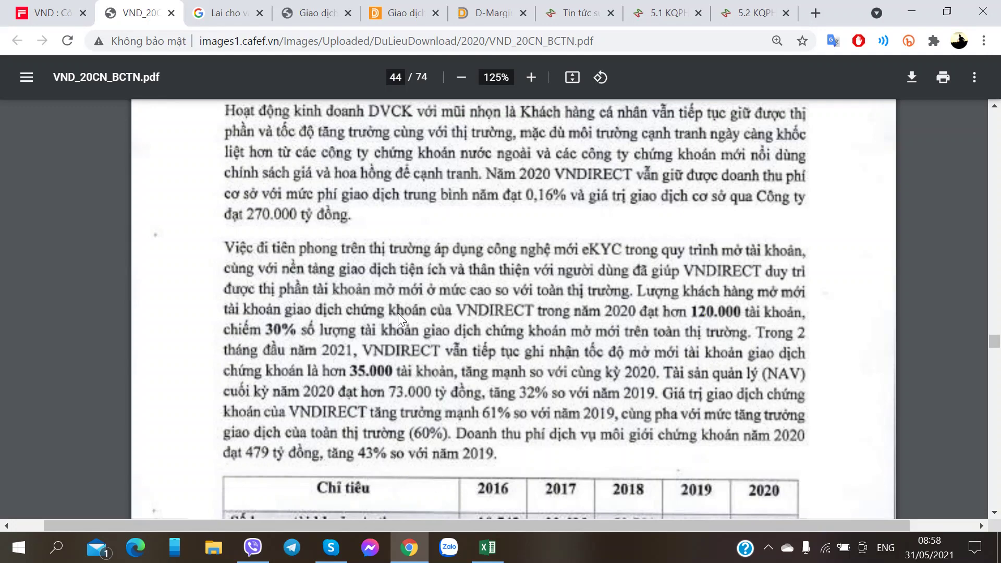
{"action": "scroll", "coordinate": [398, 312], "scroll_direction": "down", "scroll_amount": 1}
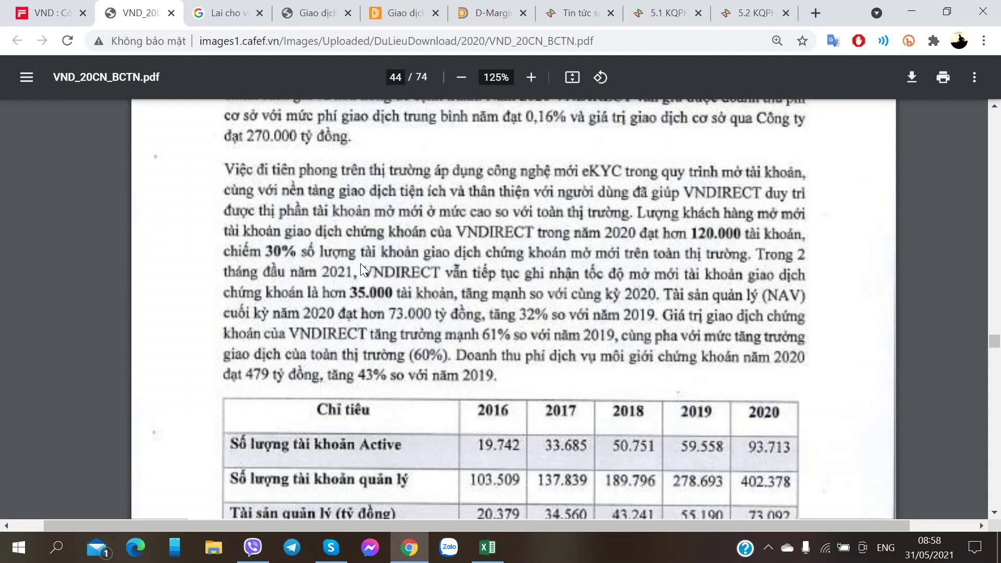
{"action": "key", "text": "alt+Tab"}
{"action": "type", "text": "Năm "}
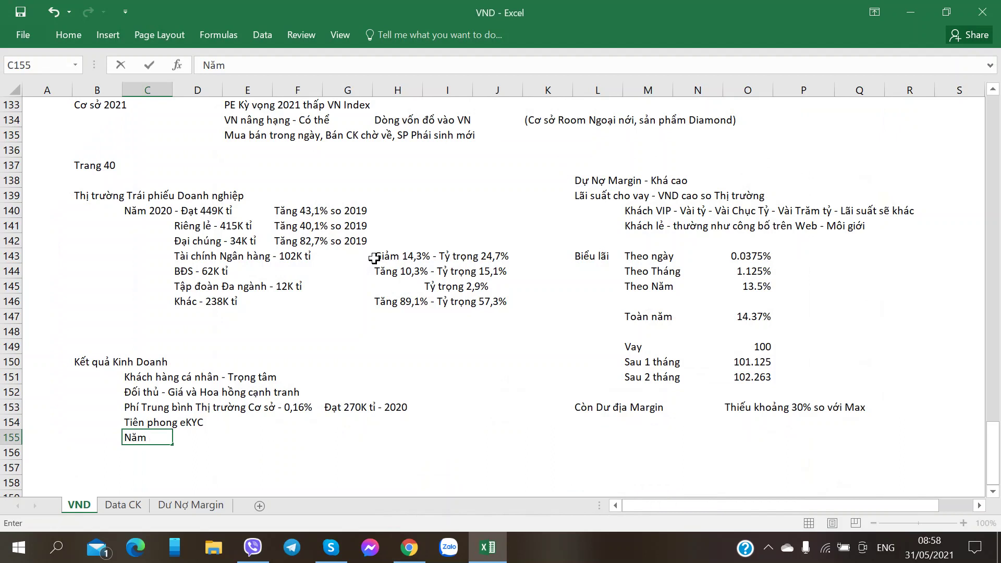
{"action": "type", "text": "2020 - Mở mới 10"}
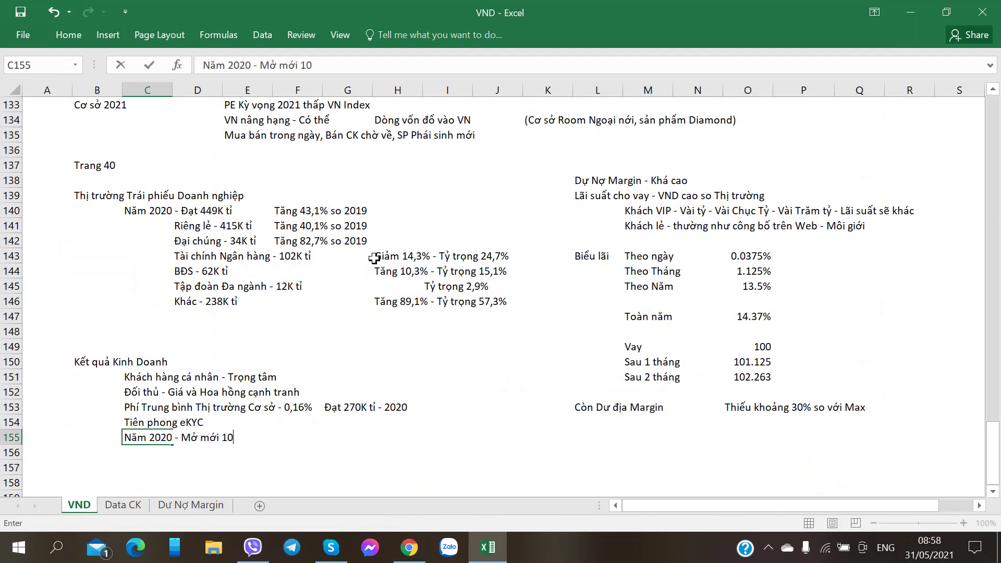
{"action": "key", "text": "BackSpace"}
{"action": "type", "text": "120K t"}
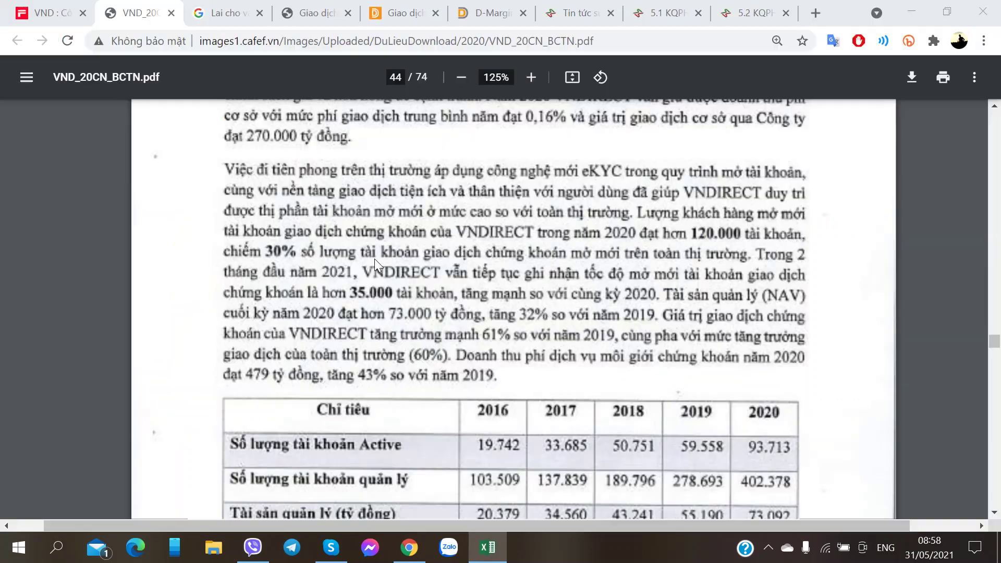
{"action": "key", "text": "alt+Tab"}
{"action": "key", "text": "alt+Tab"}
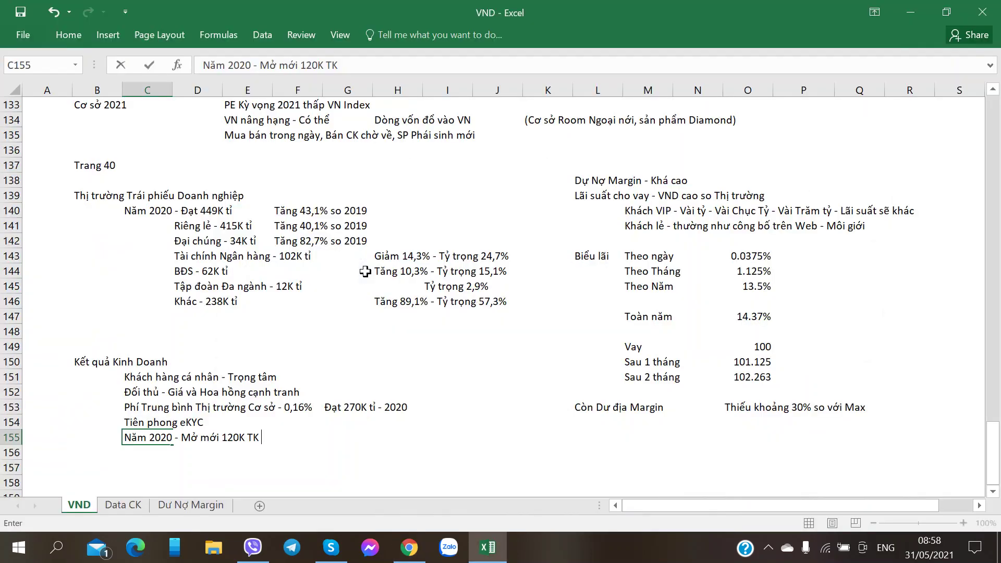
Complete the C155 note with the market share text "- Chiếm 30% Thị trường"
{"action": "type", "text": "- K"}
{"action": "key", "text": "BackSpace"}
{"action": "type", "text": "Chiếm 30% "}
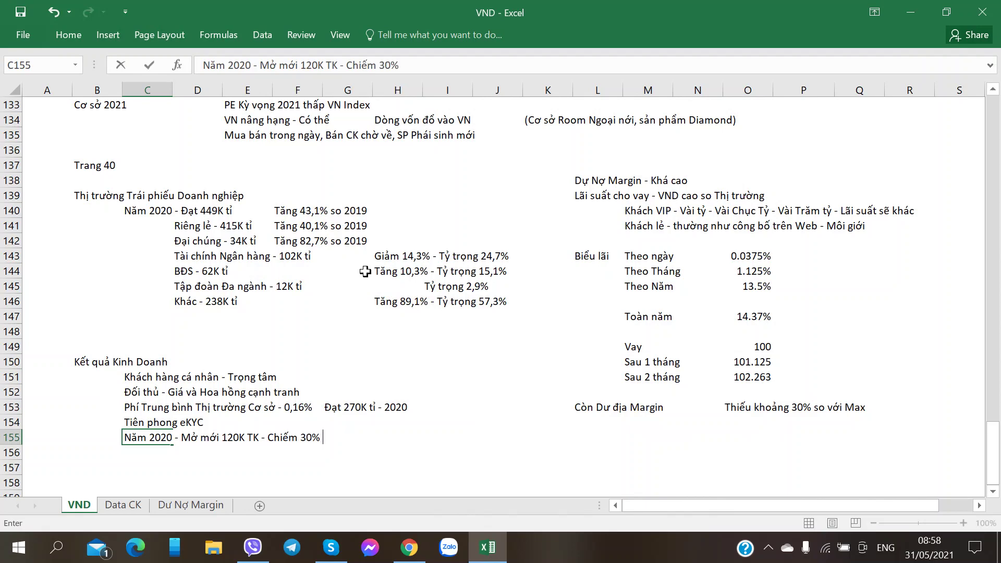
{"action": "type", "text": "Thị trường"}
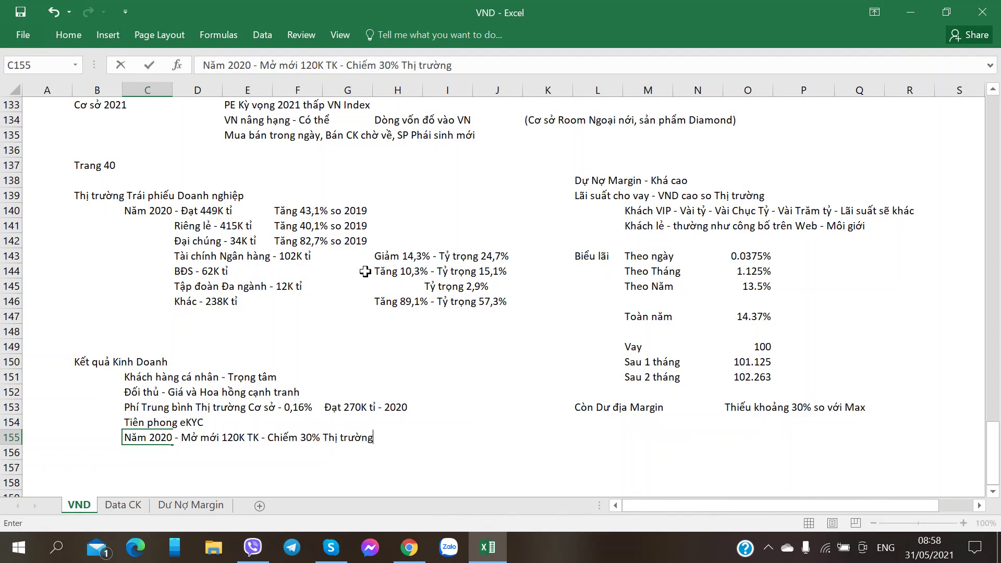
{"action": "key", "text": "Return"}
Check the report's early 2021 account openings and enter "2 tháng đầu 2021 - Mở 35K TK và Cả Quý 1/2021 là 65K TK" in C156
{"action": "key", "text": "alt+Tab"}
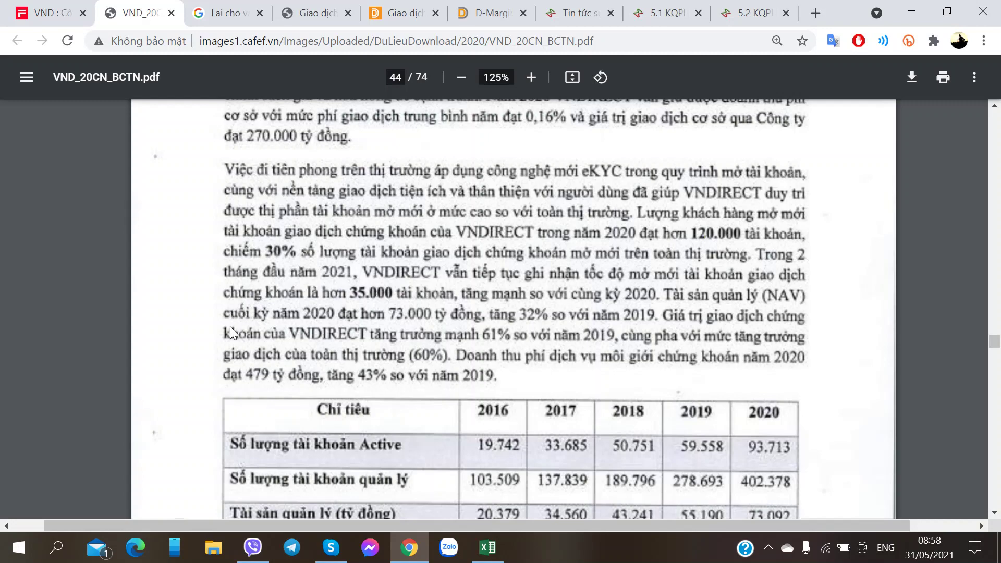
{"action": "key", "text": "alt+Tab"}
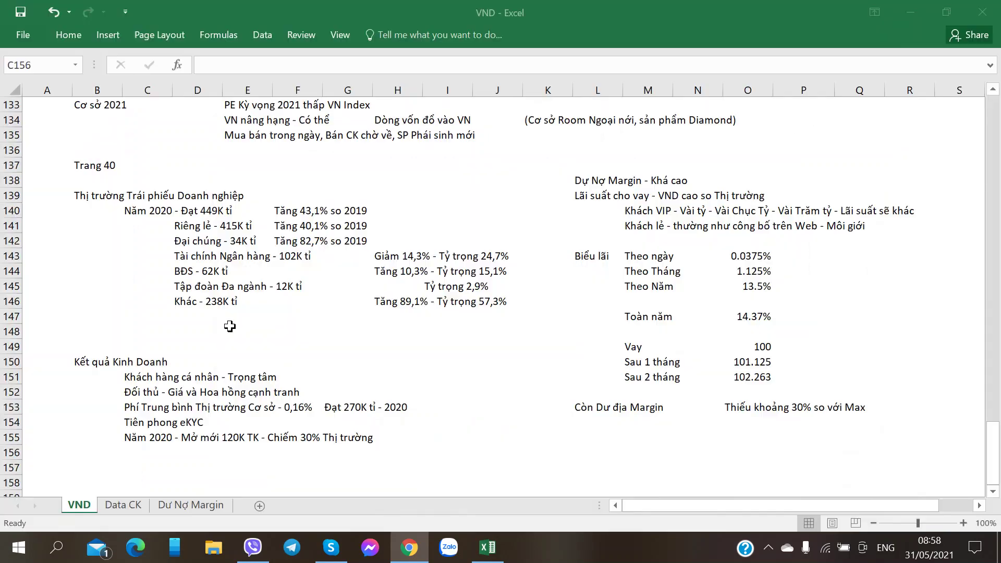
{"action": "type", "text": "2"}
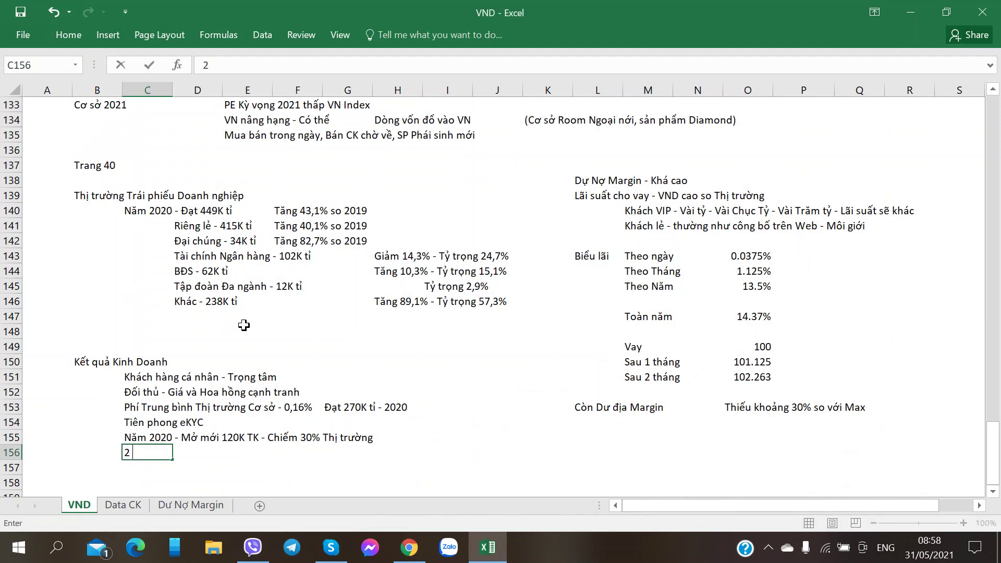
{"action": "key", "text": "BackSpace"}
{"action": "type", "text": "2 tháng đầu 2021 -"}
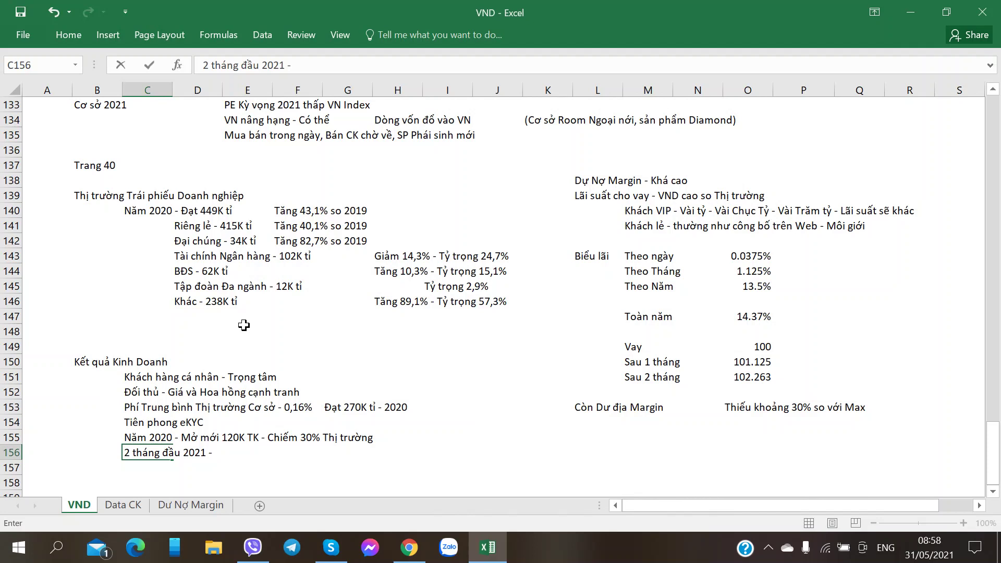
{"action": "type", "text": "Mở 35K TK và C"}
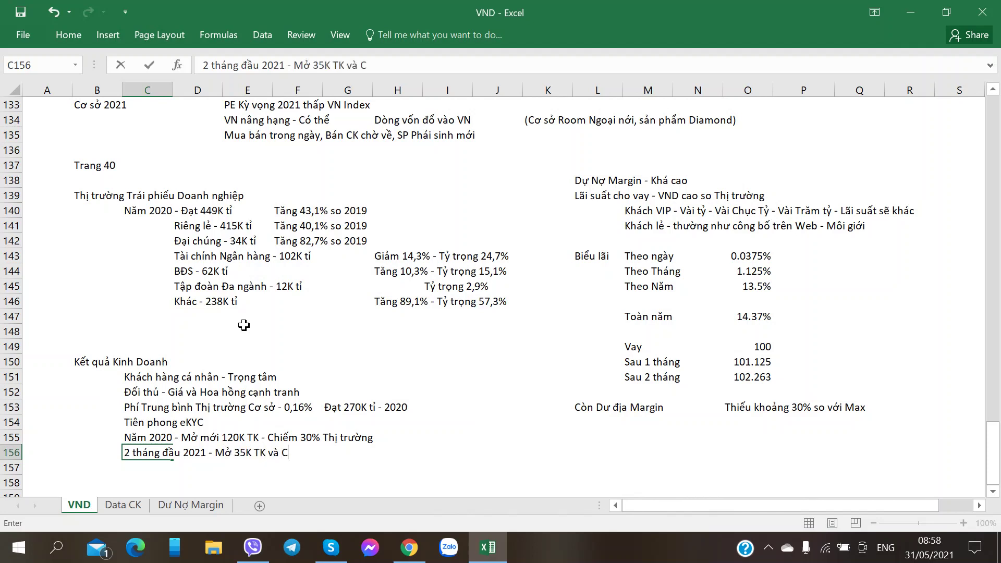
{"action": "type", "text": "ả Quý 1/2020"}
{"action": "type", "text": " la"}
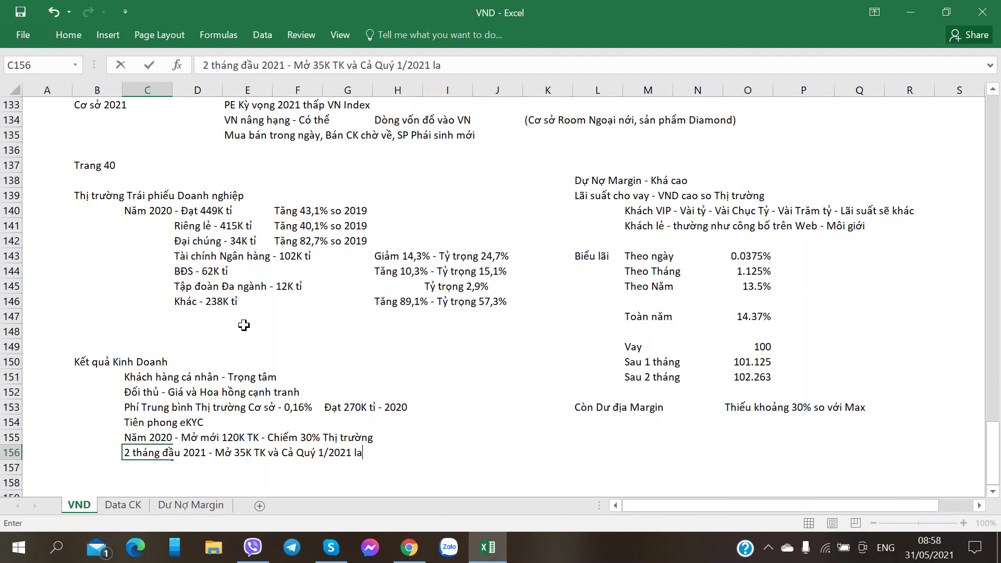
{"action": "type", "text": " 65K"}
{"action": "key", "text": "Return"}
Find the managed assets sentence in the report and begin the C157 note with "Tài sản quản lý - NAV"
{"action": "key", "text": "alt+Tab"}
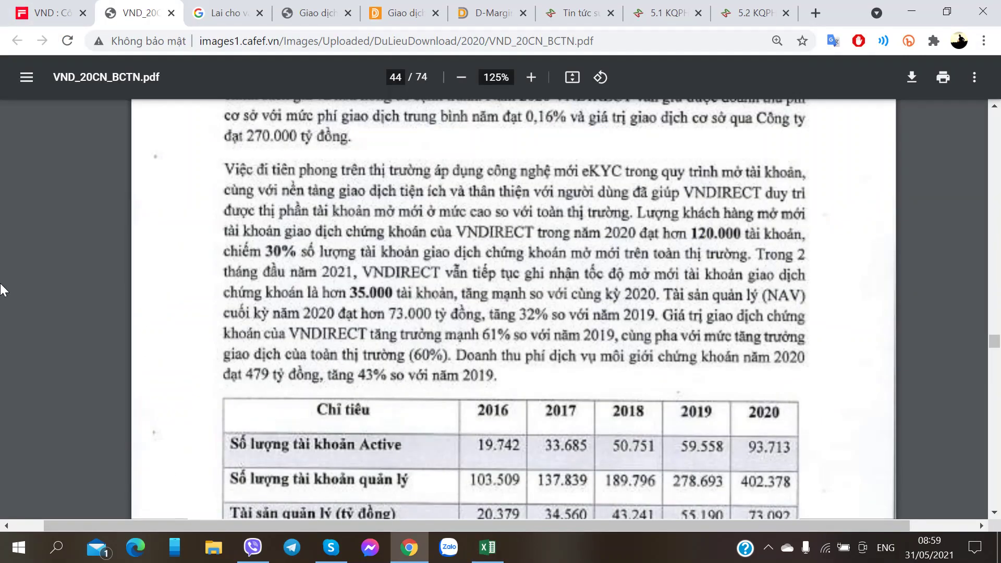
{"action": "scroll", "coordinate": [263, 328], "scroll_direction": "down", "scroll_amount": 3}
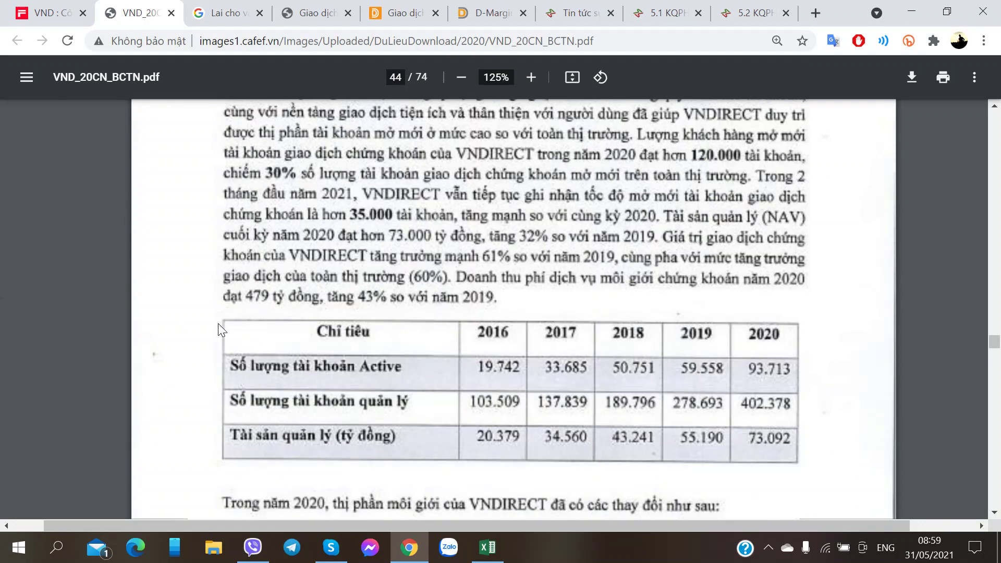
{"action": "key", "text": "alt+Tab"}
{"action": "key", "text": "alt+Tab"}
{"action": "key", "text": "alt+Tab"}
{"action": "type", "text": "T"}
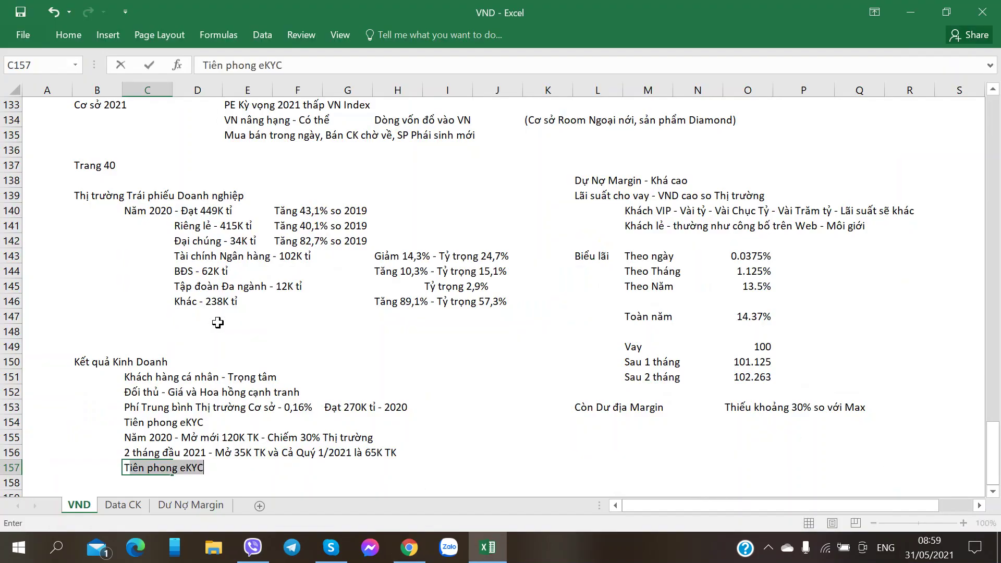
{"action": "type", "text": "ài sản"}
{"action": "key", "text": "alt+Tab"}
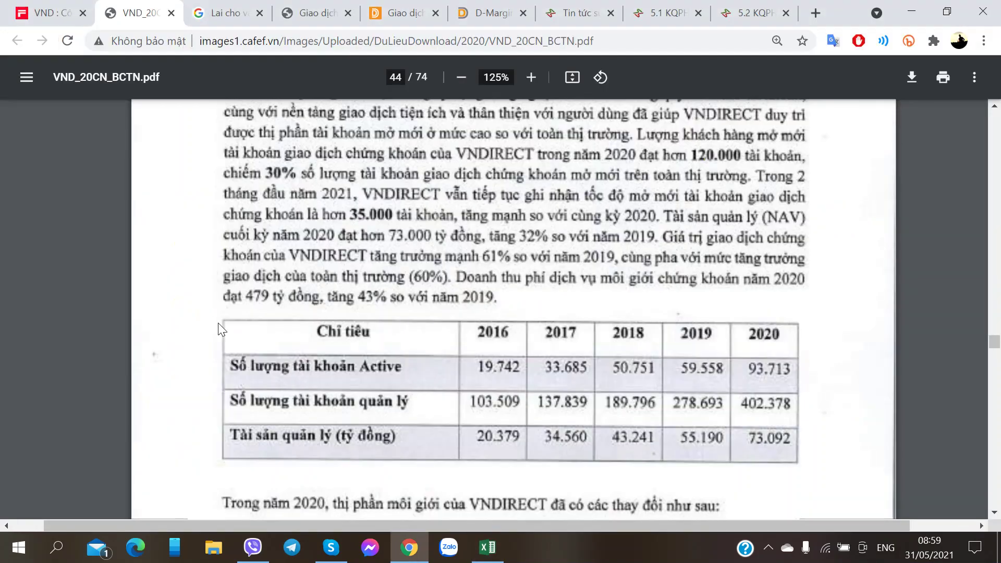
{"action": "key", "text": "alt+Tab"}
{"action": "key", "text": "alt+Tab"}
{"action": "key", "text": "alt+Tab"}
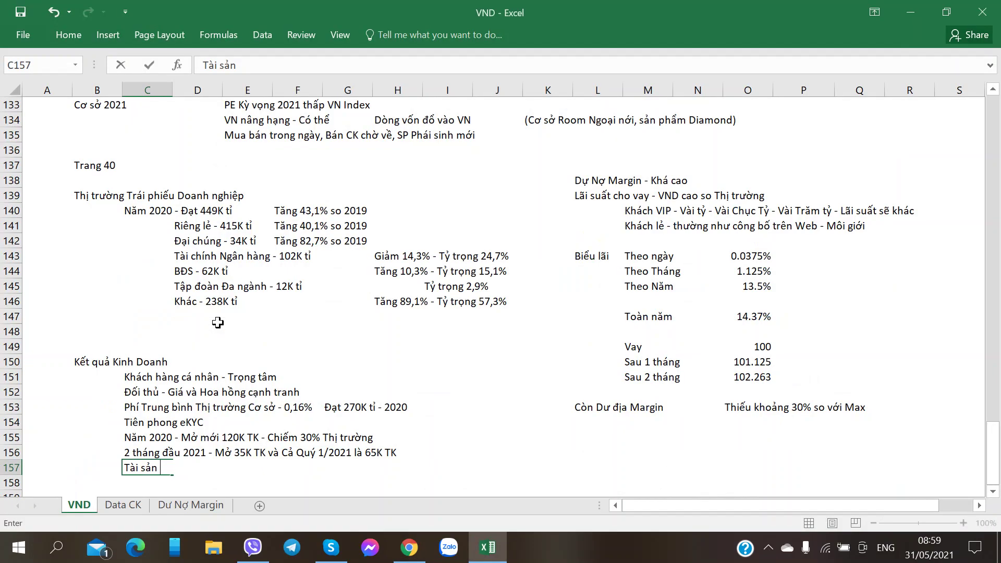
{"action": "type", "text": "quản lý - NAV"}
Check the year-end NAV in the report and complete the C157 note with "cuối 2020 đạt 73K tỉ"
{"action": "key", "text": "alt+Tab"}
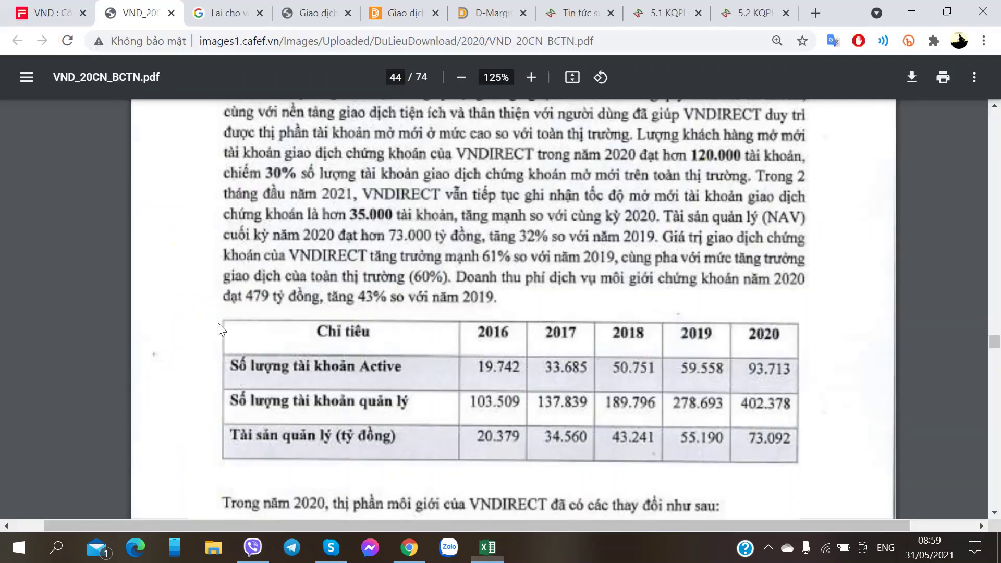
{"action": "key", "text": "alt+Tab"}
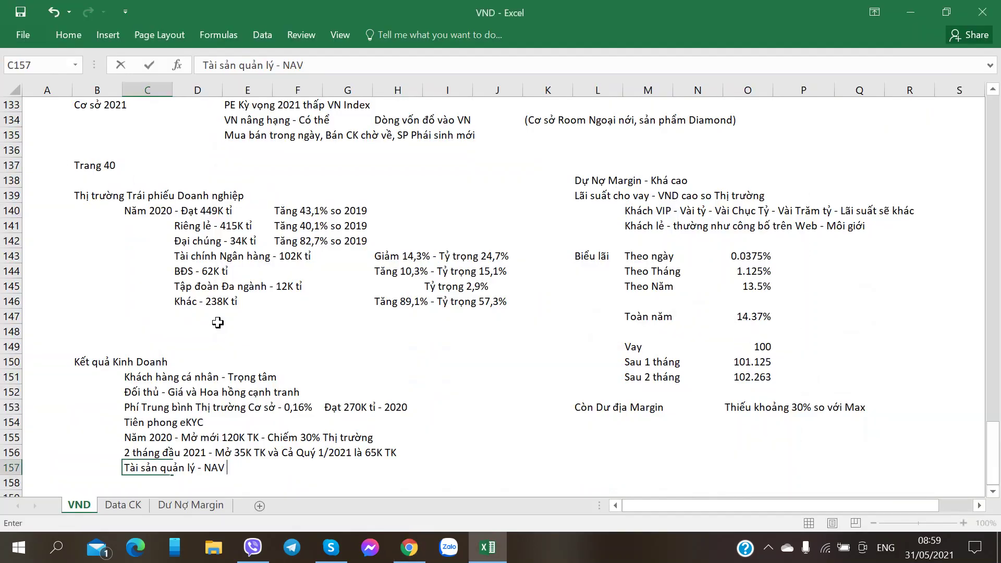
{"action": "type", "text": "cuô"}
{"action": "type", "text": "i 2020 đạt 73K t"}
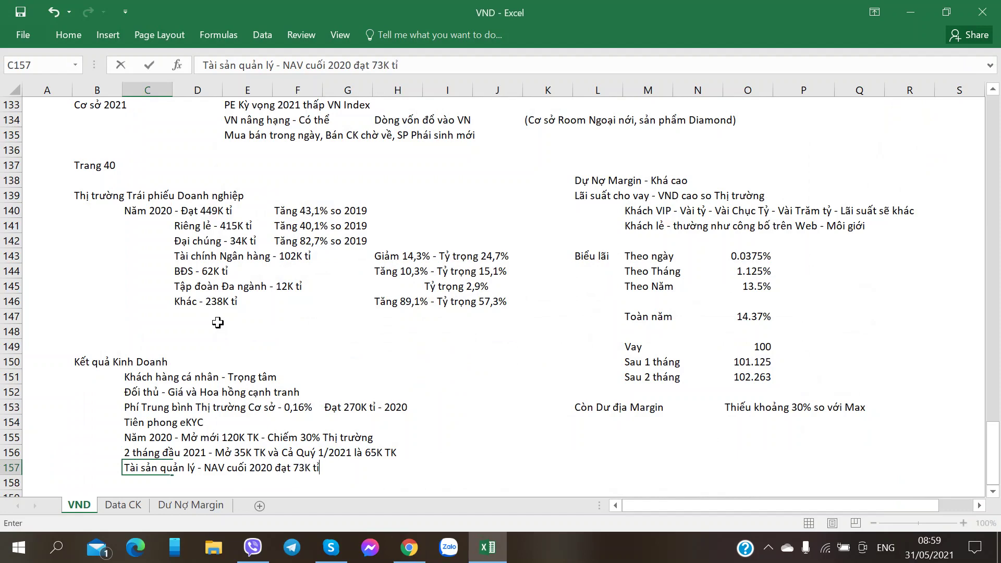
{"action": "type", "text": "ỉ"}
Check the NAV growth in the report and enter "Tăng 32% so 2019" in H157
{"action": "key", "text": "alt+Tab"}
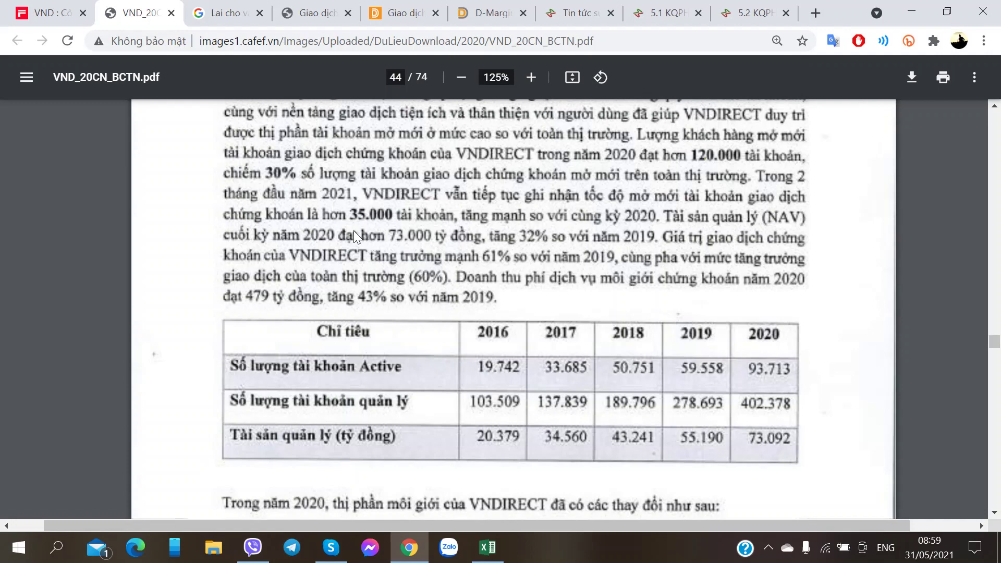
{"action": "key", "text": "alt+Tab"}
{"action": "key", "text": "alt+Tab"}
{"action": "key", "text": "alt+Tab"}
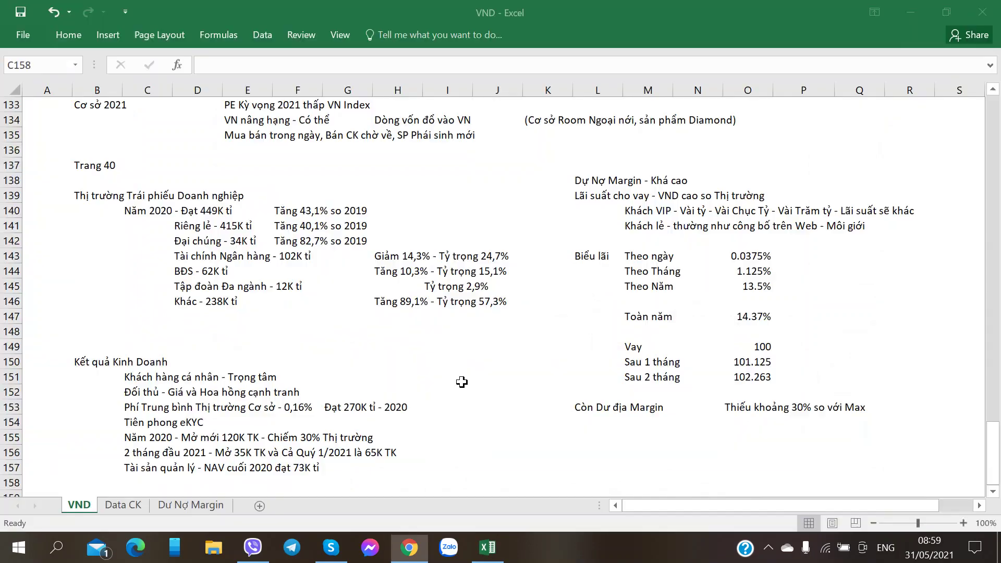
{"action": "left_click", "coordinate": [417, 459]}
{"action": "left_click", "coordinate": [407, 469]}
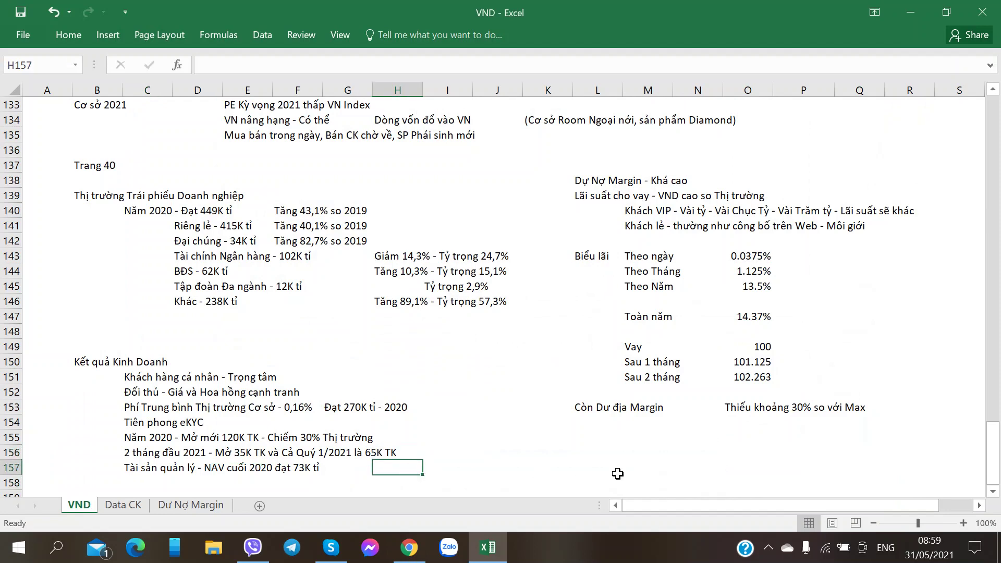
{"action": "type", "text": "Tăng 32% so 2019"}
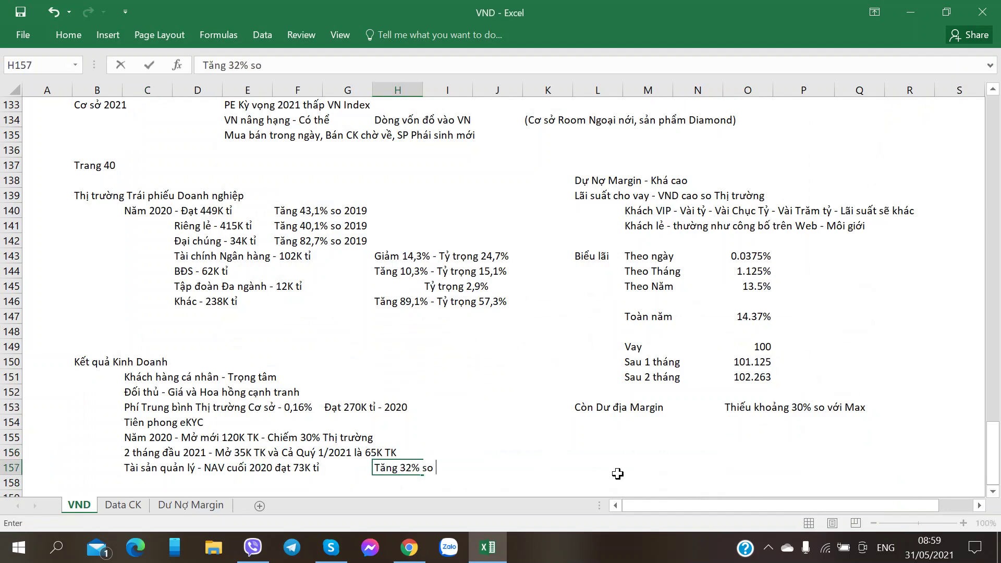
Check the trading value growth in the report and enter "Giá trị Giao dịch CK trong 2020 tăng 61% so 2019" in C158
{"action": "key", "text": "alt+Tab"}
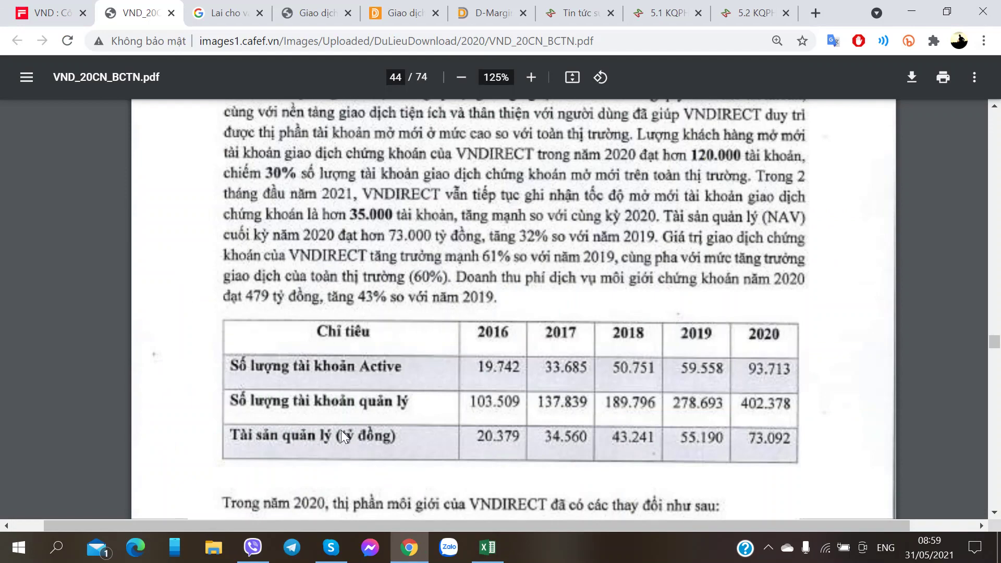
{"action": "key", "text": "alt+Tab"}
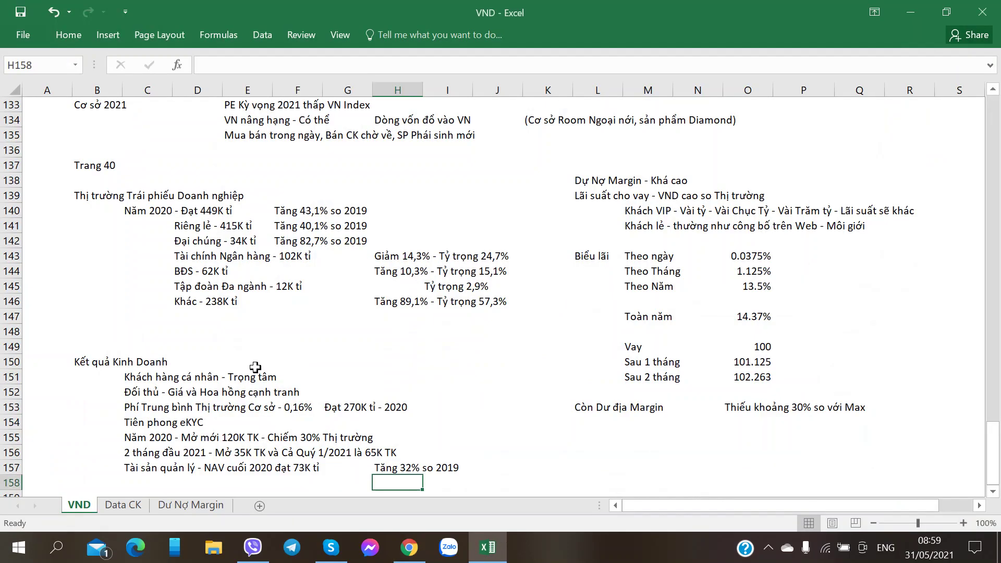
{"action": "key", "text": "alt+Tab"}
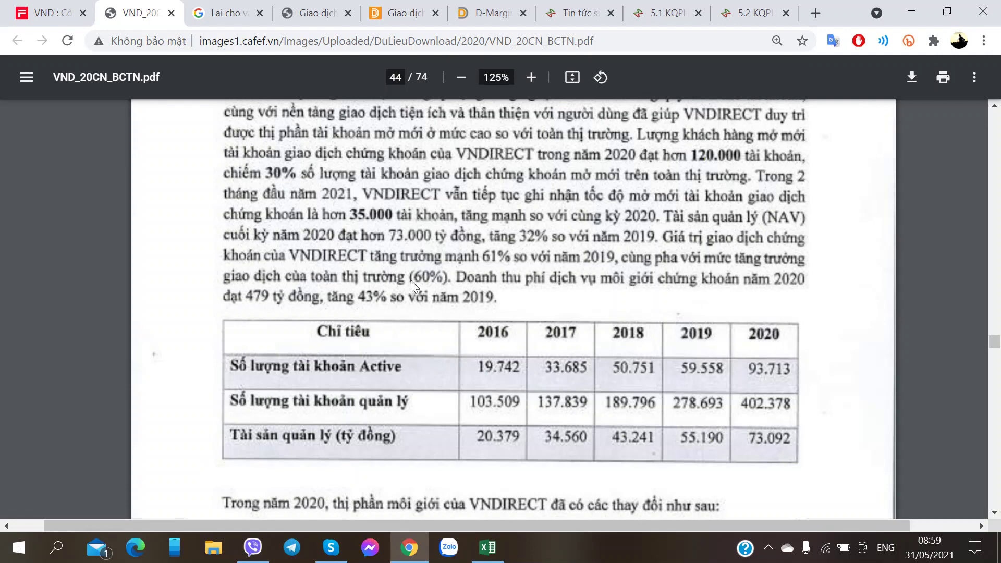
{"action": "key", "text": "alt+Tab"}
{"action": "scroll", "coordinate": [257, 346], "scroll_direction": "down", "scroll_amount": 3}
{"action": "left_click", "coordinate": [151, 441]}
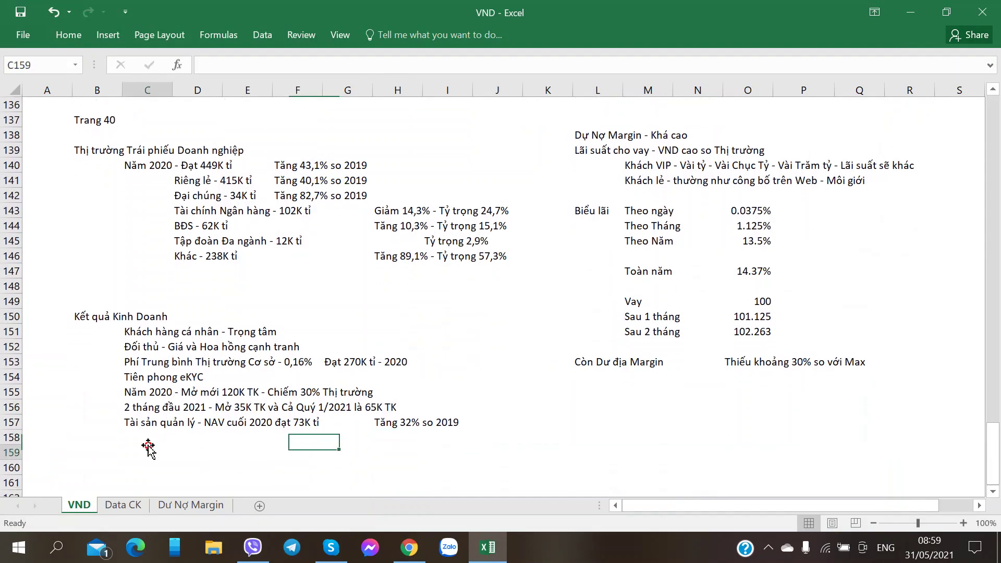
{"action": "key", "text": "alt+Tab"}
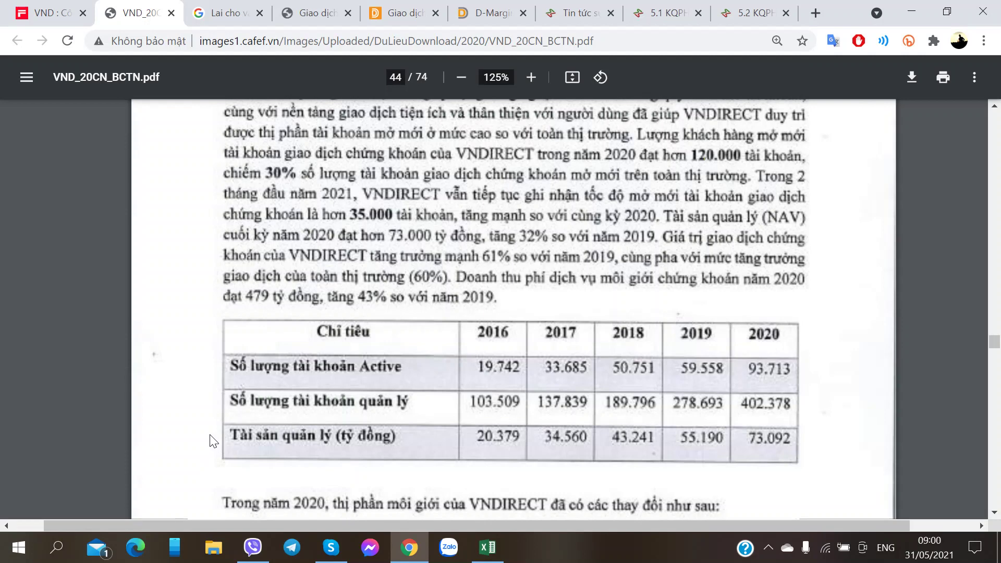
{"action": "key", "text": "alt+Tab"}
{"action": "type", "text": "G"}
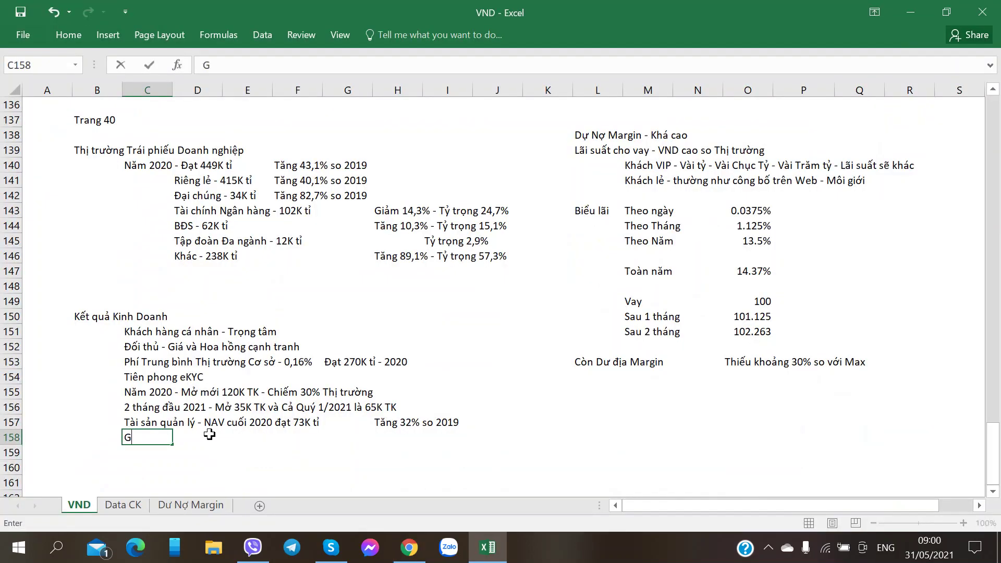
{"action": "type", "text": "iá trị Giao dịch C"}
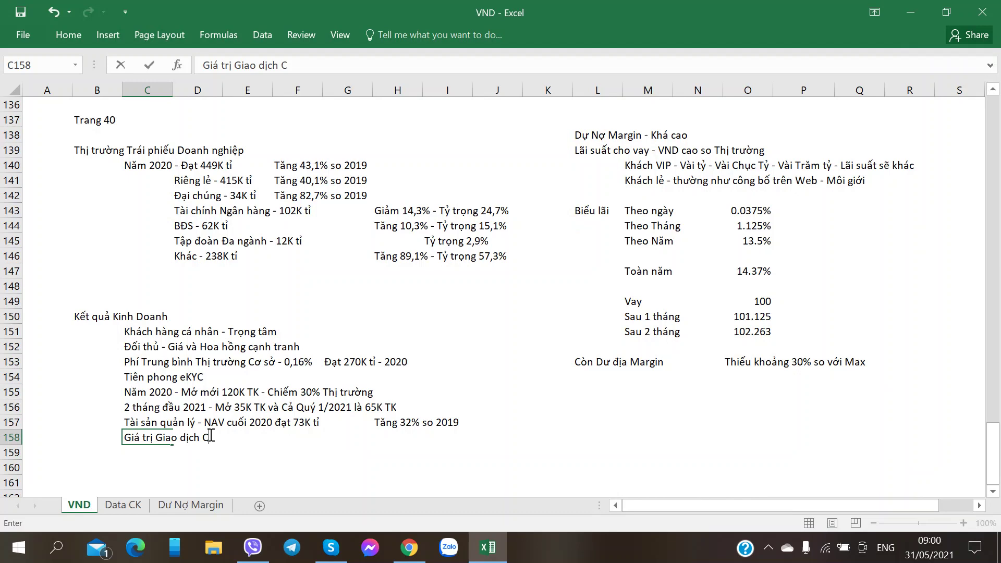
{"action": "type", "text": "K trong 2020 tăng"}
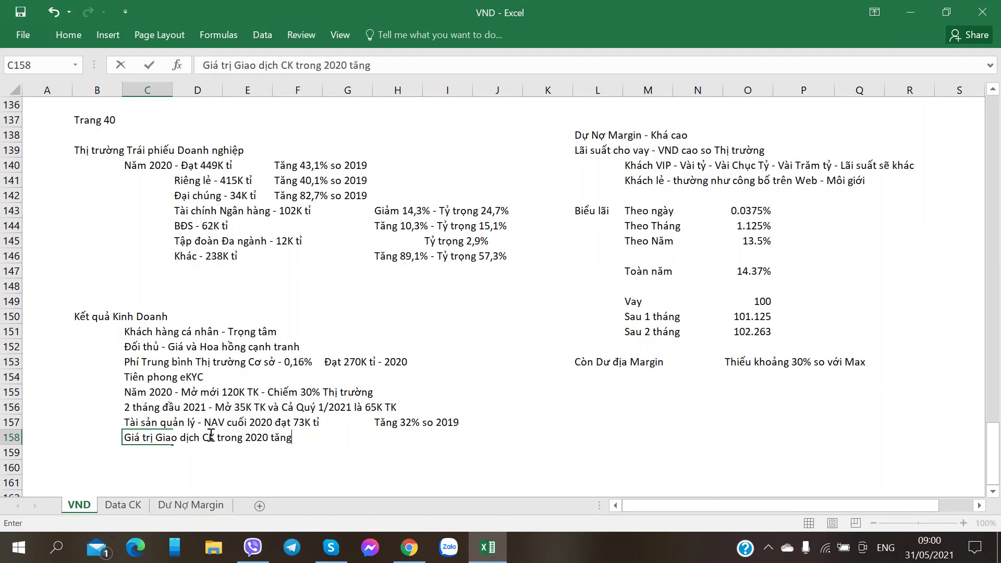
{"action": "key", "text": "alt+Tab"}
{"action": "key", "text": "alt+Tab"}
{"action": "type", "text": "61% so 2019"}
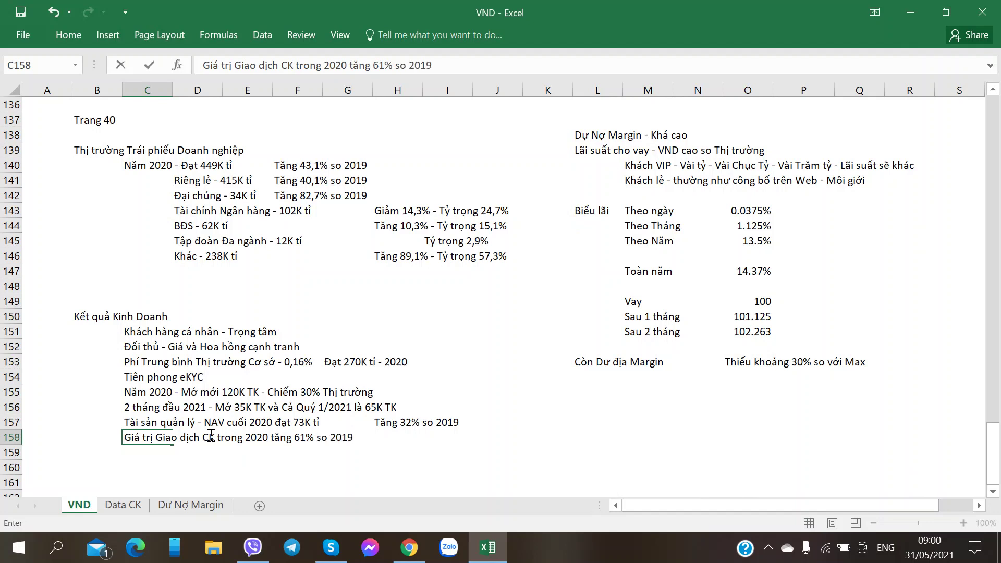
Check the whole market's trading growth in the report and enter "Đồng pha với Thị trường là 60%" in H158
{"action": "key", "text": "Right"}
{"action": "key", "text": "Right"}
{"action": "key", "text": "Right"}
{"action": "key", "text": "Right"}
{"action": "key", "text": "Right"}
{"action": "type", "text": "Đôn"}
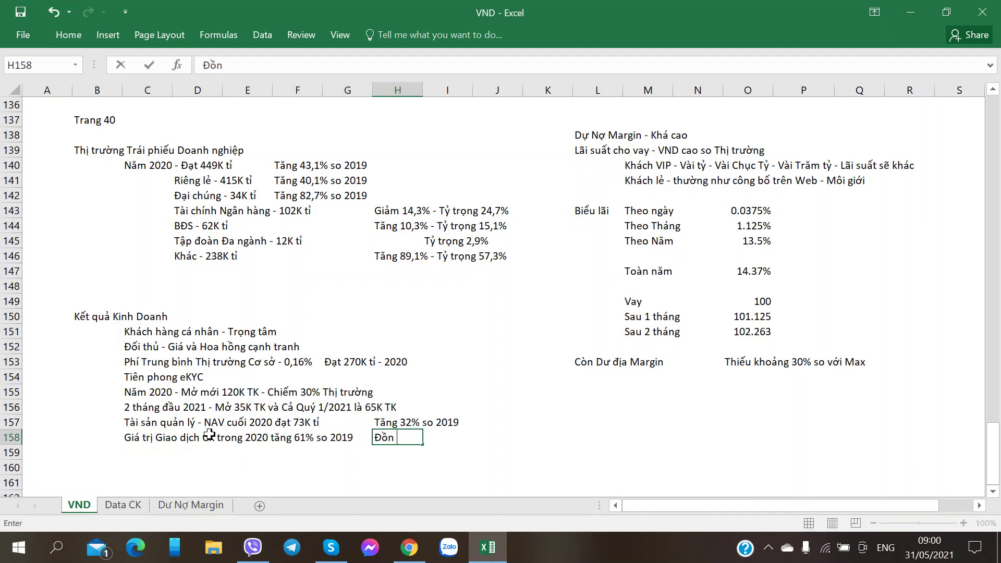
{"action": "type", "text": "g pha v ơi"}
{"action": "key", "text": "BackSpace"}
{"action": "key", "text": "BackSpace"}
{"action": "type", "text": "ới Thị trường"}
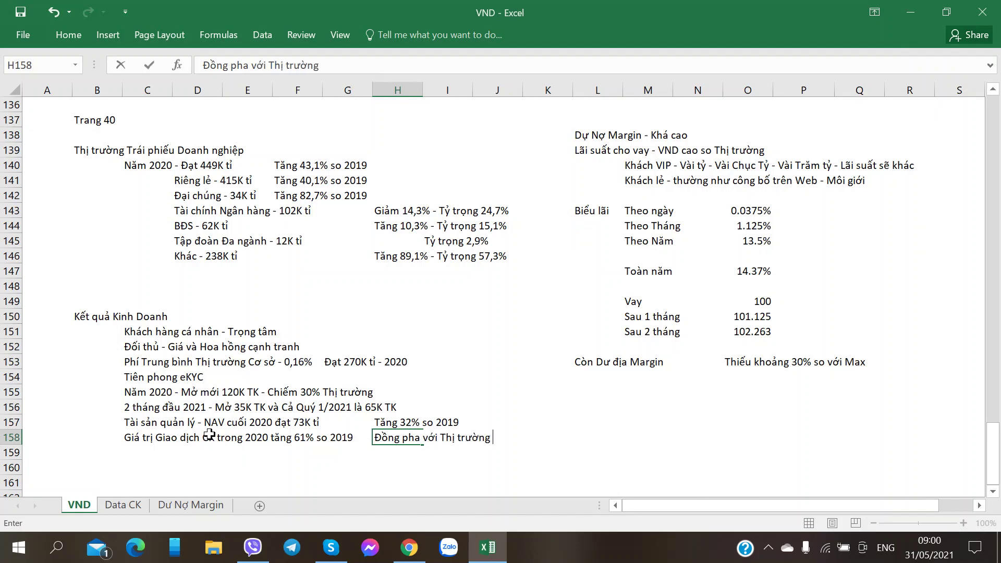
{"action": "key", "text": "alt+Tab"}
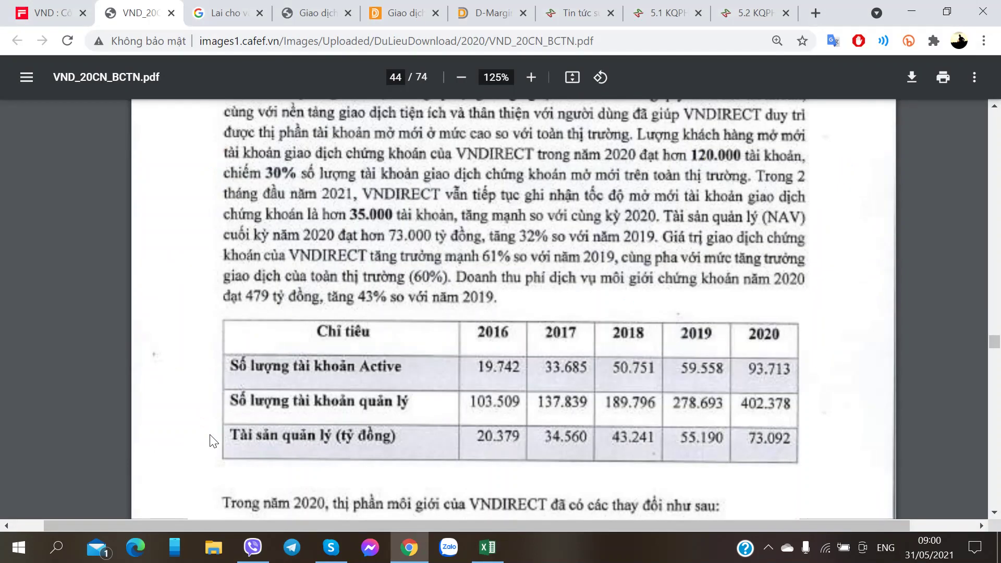
{"action": "key", "text": "alt+Tab"}
{"action": "type", "text": "là 60%"}
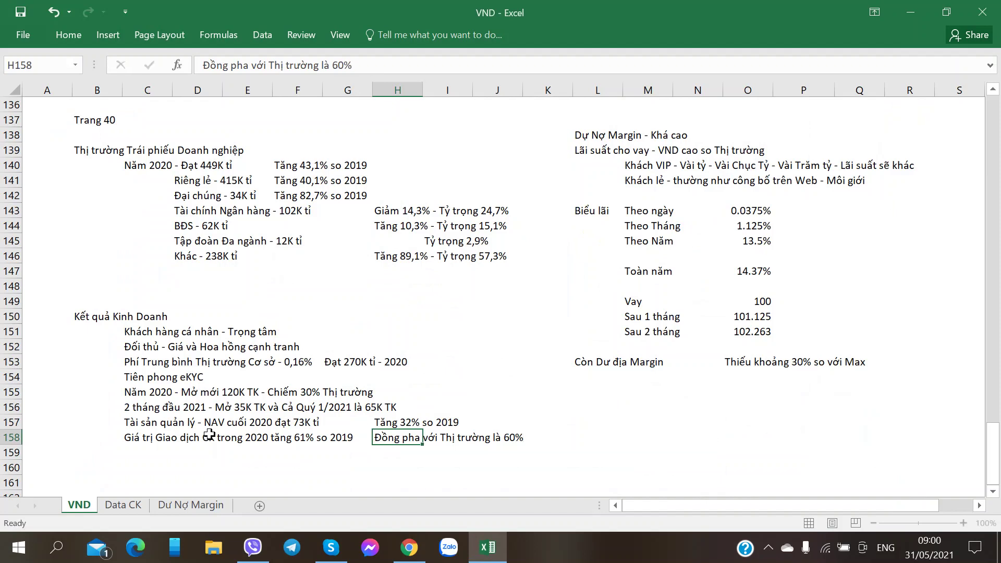
{"action": "key", "text": "Return"}
Check the brokerage fee revenue in the report and enter "Doanh thu Phí Môi giới đạt 479 tỷ" in C159, without the growth wording
{"action": "key", "text": "alt+Tab"}
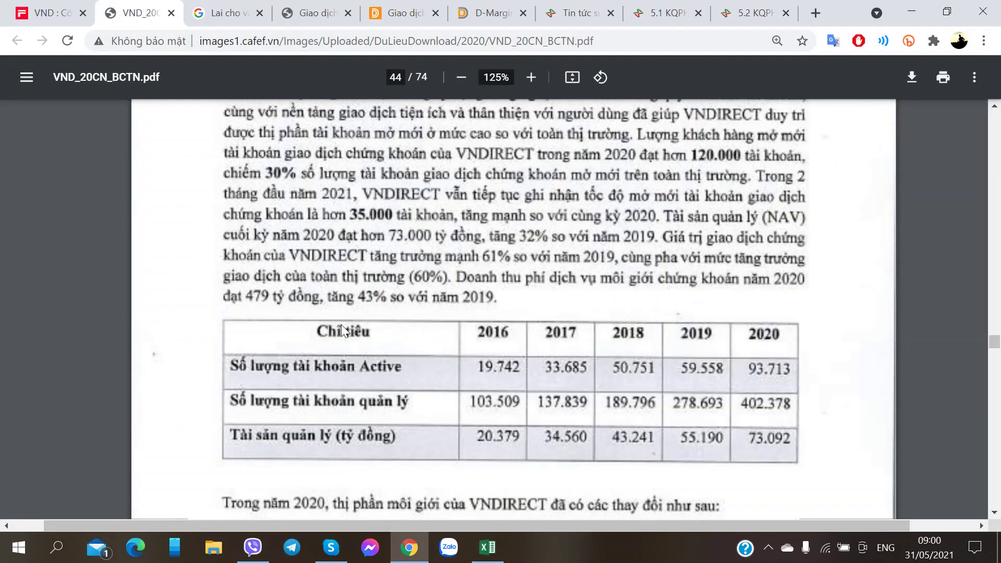
{"action": "key", "text": "alt+Tab"}
{"action": "type", "text": "D"}
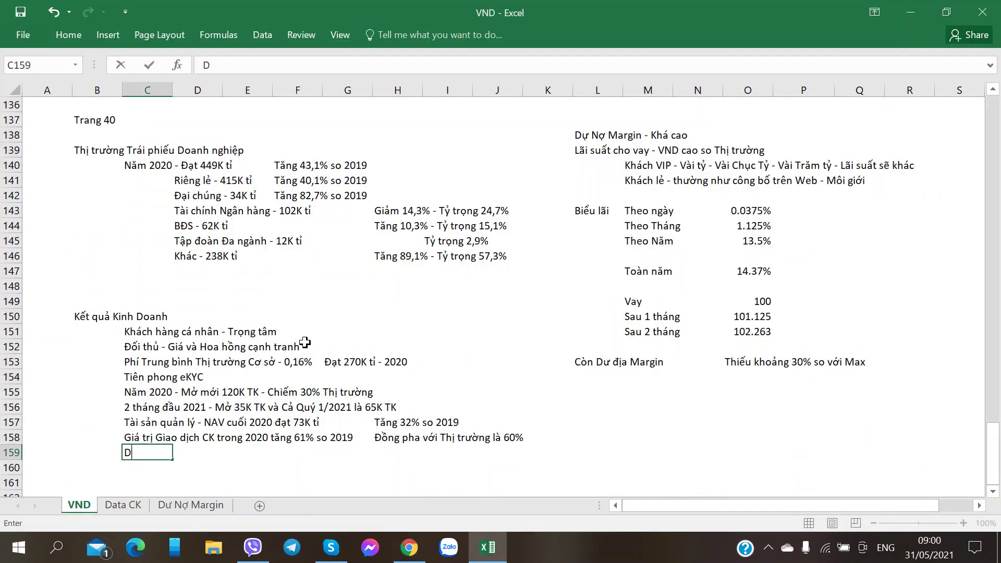
{"action": "type", "text": "oanh thu Phí Mô"}
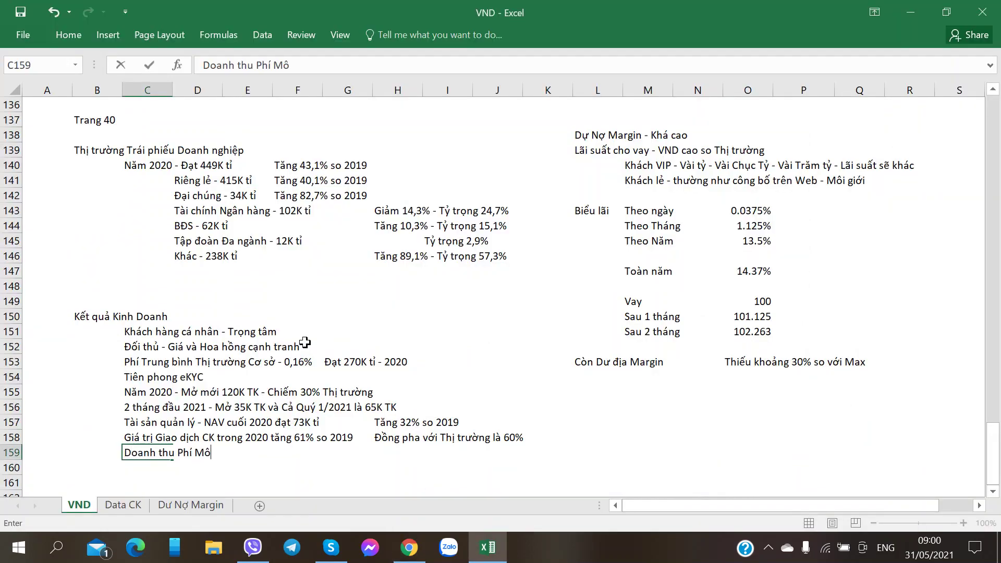
{"action": "type", "text": "i gioi giới đạt"}
{"action": "key", "text": "alt+Tab"}
{"action": "key", "text": "alt+Tab"}
{"action": "type", "text": "4"}
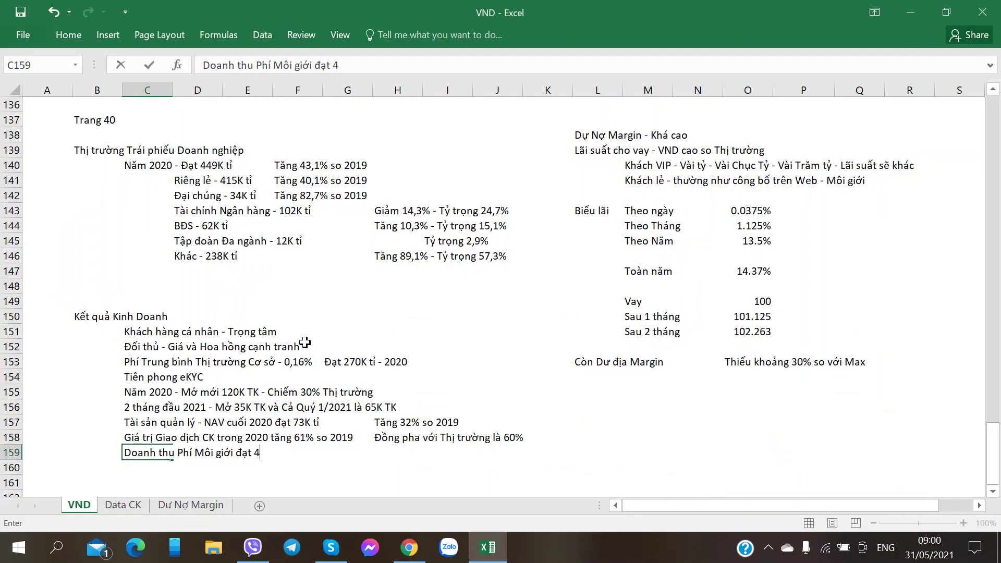
{"action": "type", "text": "79 tỷ -"}
{"action": "key", "text": "alt+Tab"}
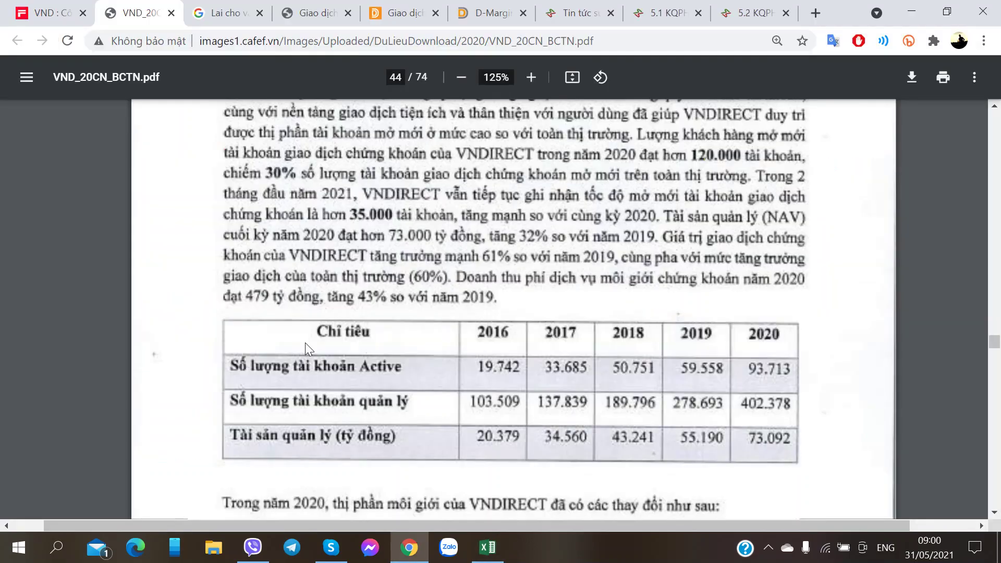
{"action": "key", "text": "alt+Tab"}
{"action": "type", "text": "Tăng 43"}
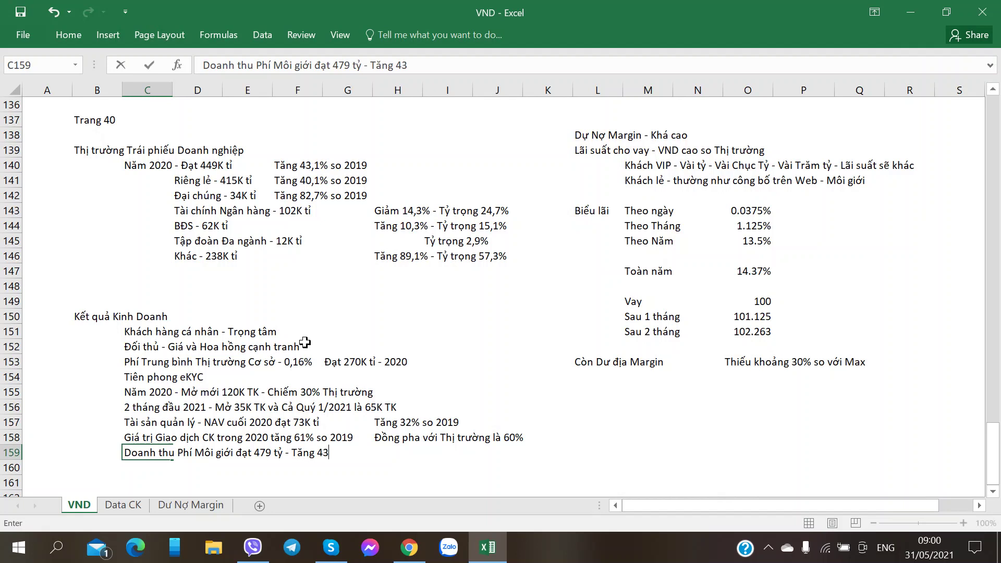
{"action": "key", "text": "BackSpace"}
{"action": "key", "text": "BackSpace"}
{"action": "key", "text": "BackSpace"}
{"action": "key", "text": "BackSpace"}
{"action": "key", "text": "BackSpace"}
{"action": "key", "text": "BackSpace"}
{"action": "key", "text": "BackSpace"}
{"action": "key", "text": "BackSpace"}
Enter the fee revenue growth "Tăng 43% so với 2019" in H159
{"action": "key", "text": "Tab"}
{"action": "key", "text": "Tab"}
{"action": "key", "text": "Tab"}
{"action": "key", "text": "Tab"}
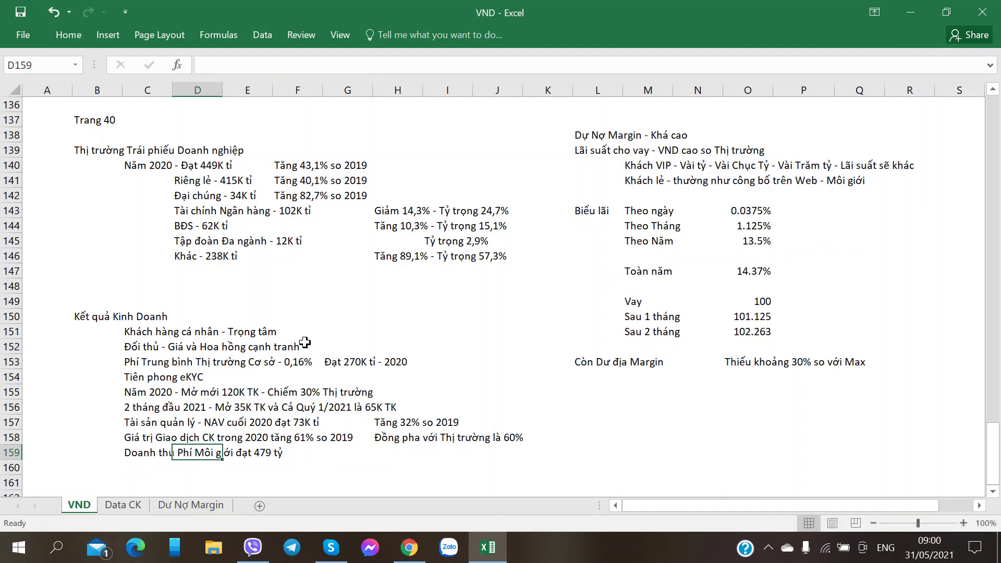
{"action": "key", "text": "Tab"}
{"action": "type", "text": "Tăng "}
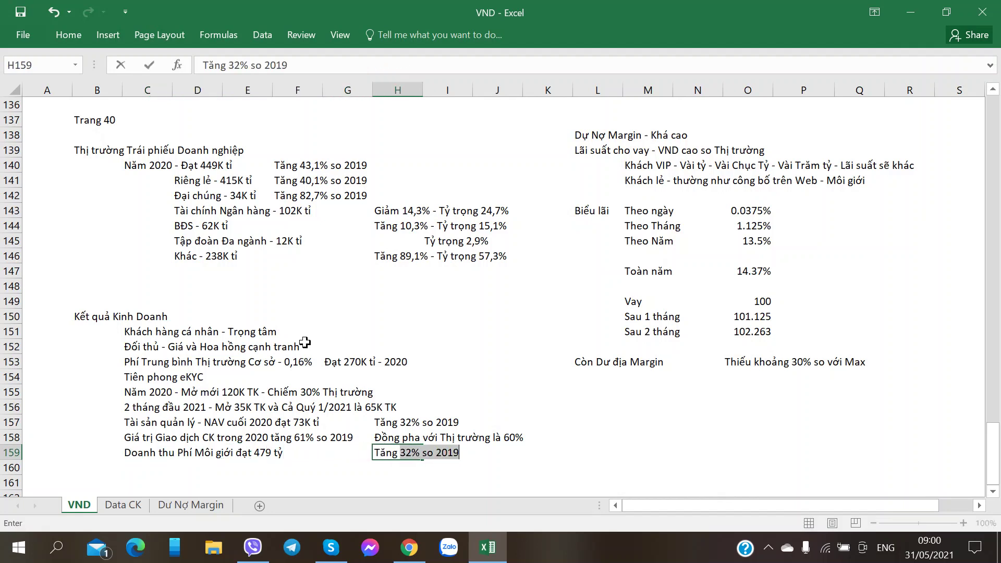
{"action": "type", "text": "43% so với"}
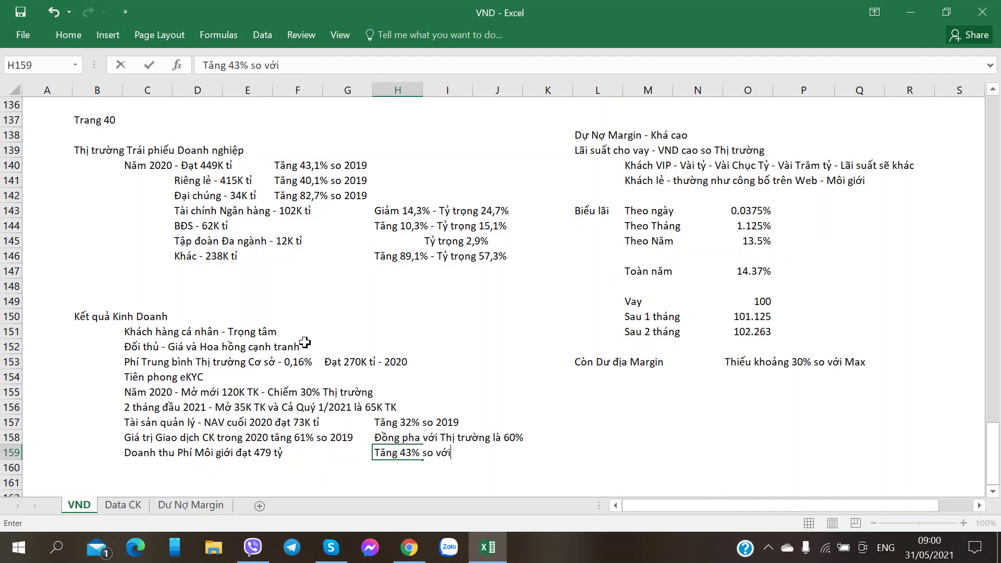
{"action": "type", "text": " 2019"}
{"action": "key", "text": "Return"}
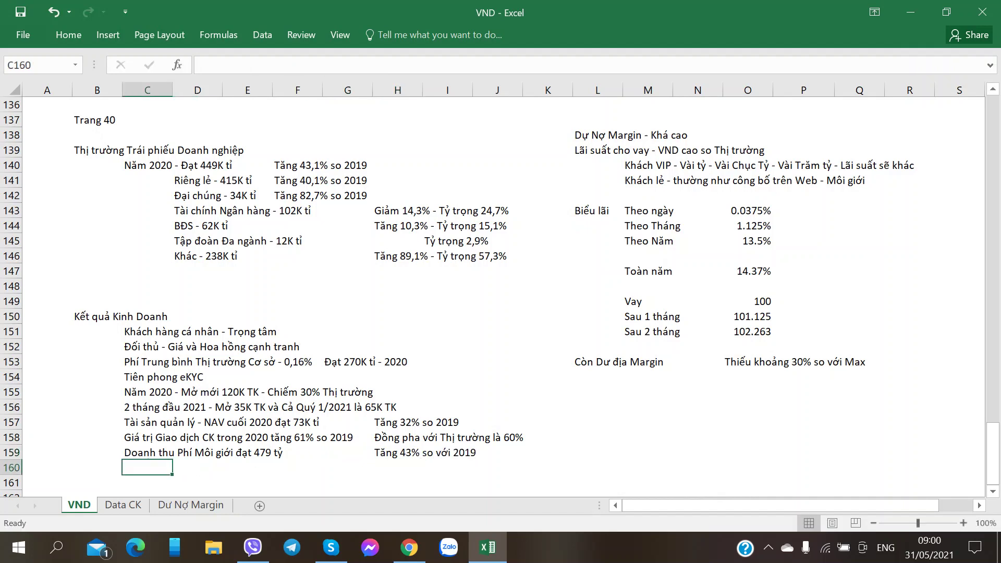
Capture the report's 2016–2020 table of active accounts, managed accounts and managed assets as an image and copy it
{"action": "key", "text": "alt+Tab"}
{"action": "scroll", "coordinate": [218, 365], "scroll_direction": "down", "scroll_amount": 2}
{"action": "scroll", "coordinate": [211, 370], "scroll_direction": "up", "scroll_amount": 2}
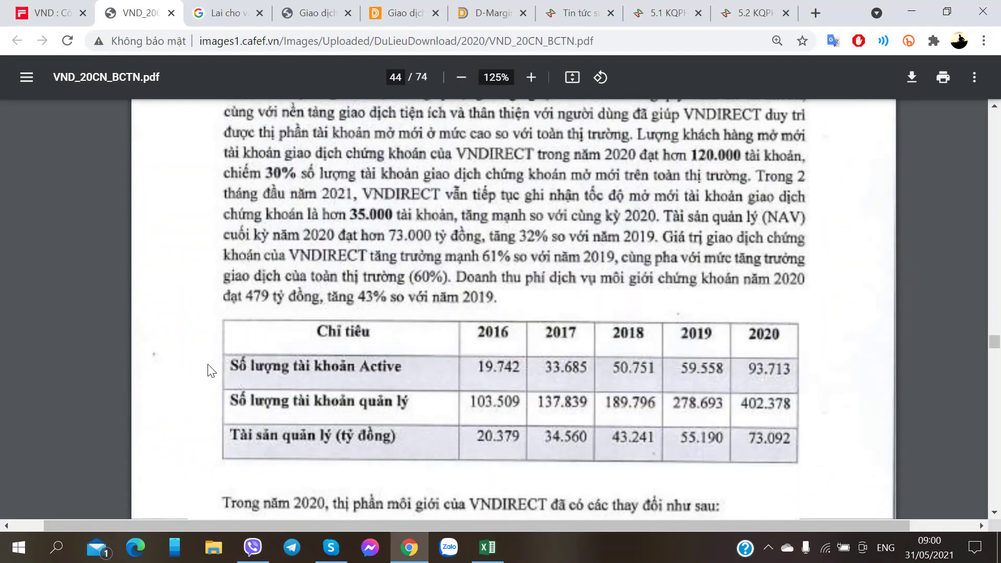
{"action": "scroll", "coordinate": [212, 371], "scroll_direction": "down", "scroll_amount": 1}
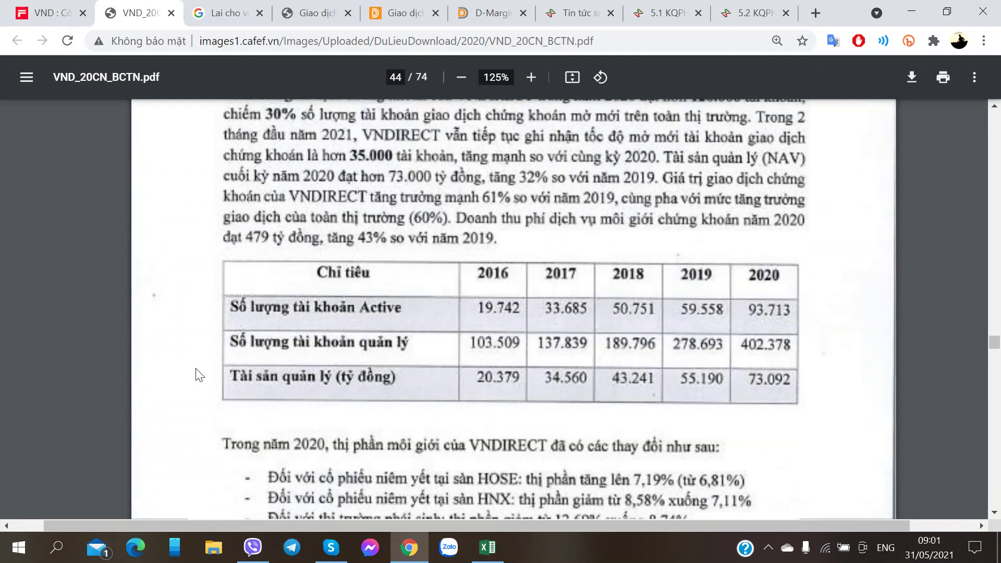
{"action": "scroll", "coordinate": [199, 375], "scroll_direction": "up", "scroll_amount": 1}
{"action": "scroll", "coordinate": [198, 374], "scroll_direction": "down", "scroll_amount": 1}
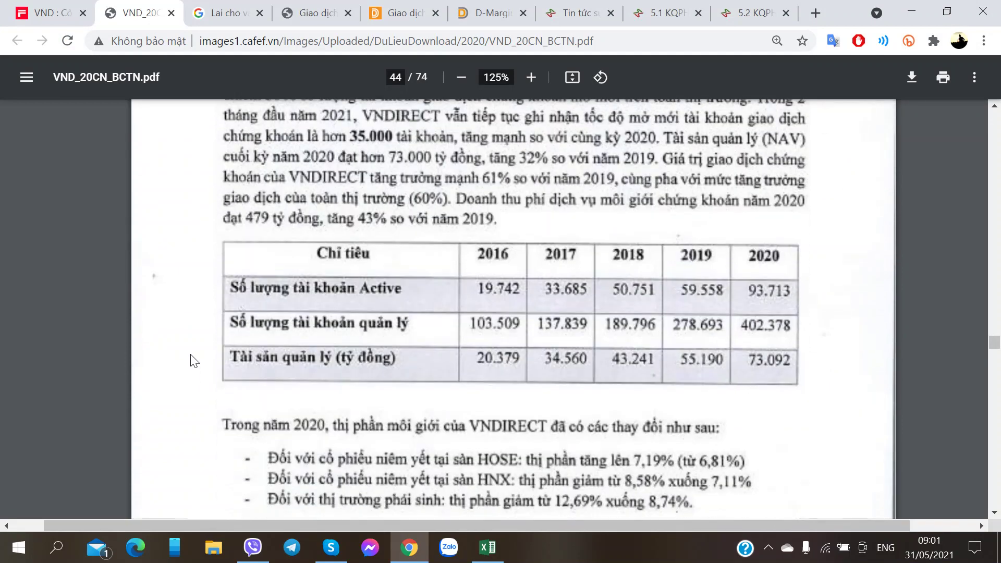
{"action": "scroll", "coordinate": [194, 359], "scroll_direction": "down", "scroll_amount": 2}
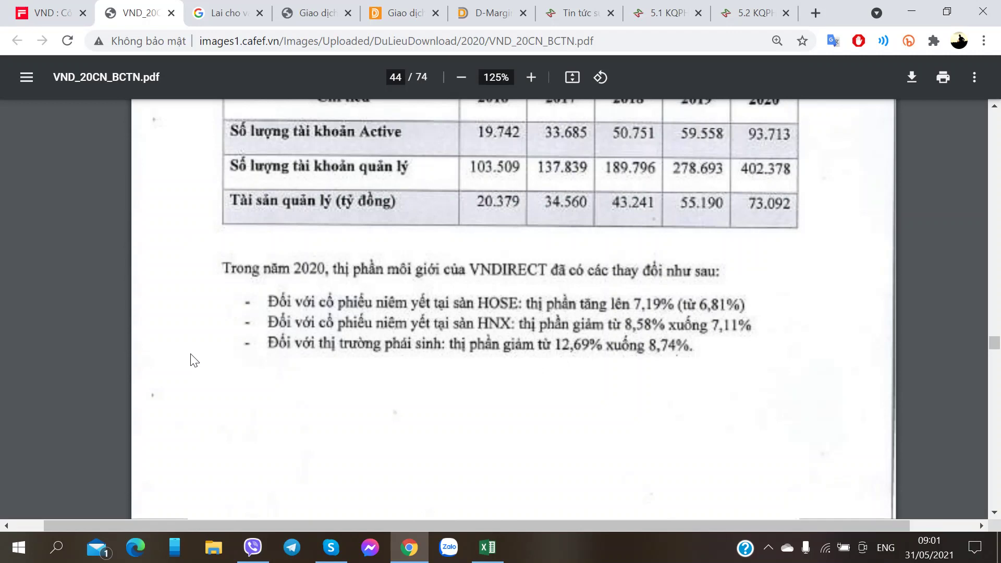
{"action": "scroll", "coordinate": [194, 359], "scroll_direction": "up", "scroll_amount": 3}
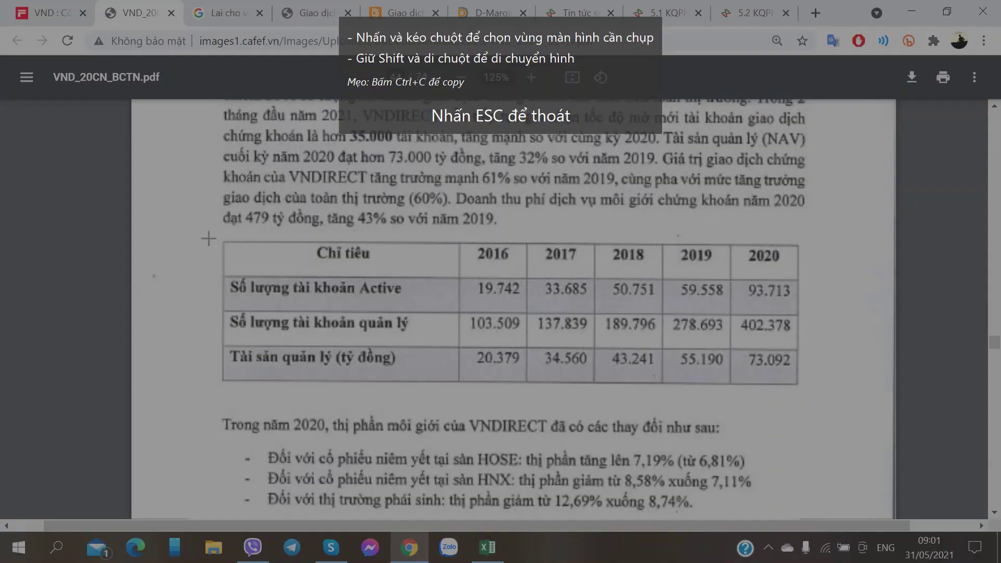
{"action": "left_click_drag", "start_coordinate": [219, 236], "coordinate": [804, 390]}
{"action": "left_click", "coordinate": [749, 409]}
Switch to the VND workbook and paste the captured table image at M157
{"action": "left_click", "coordinate": [487, 548]}
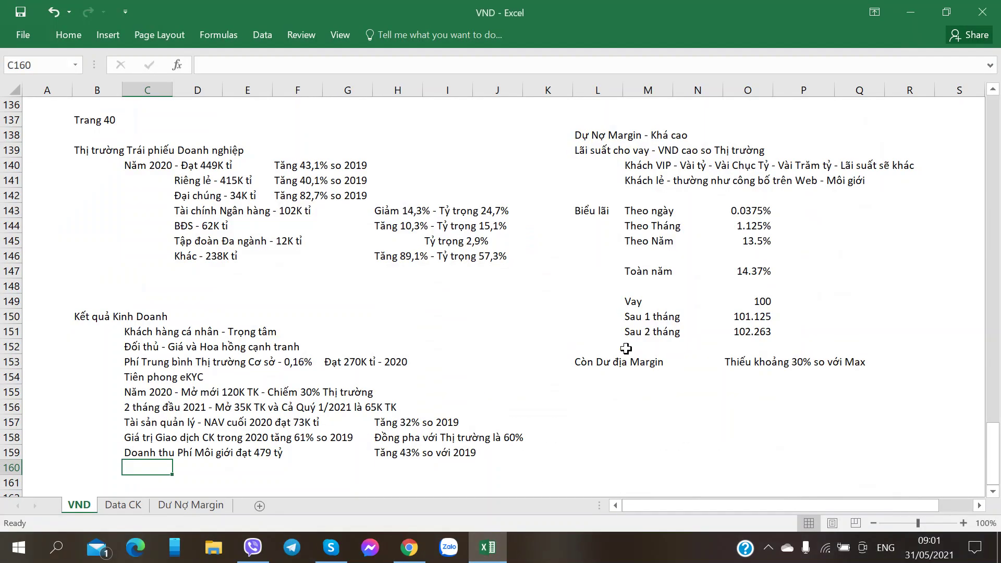
{"action": "left_click", "coordinate": [565, 409]}
{"action": "scroll", "coordinate": [565, 409], "scroll_direction": "down", "scroll_amount": 2}
{"action": "left_click", "coordinate": [630, 331]}
{"action": "key", "text": "ctrl+v"}
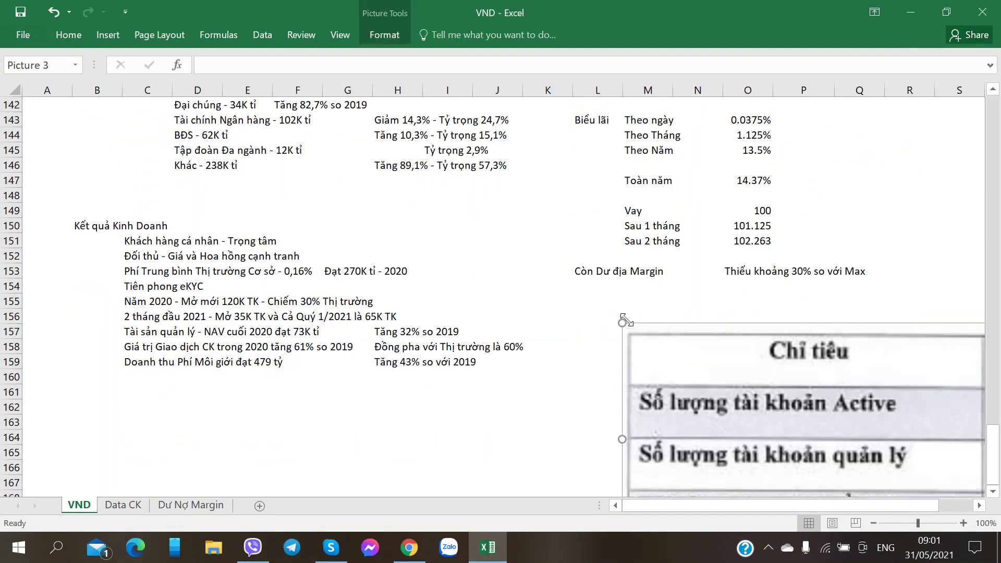
Shrink the pasted table image and position it beneath the "Còn Dư địa Margin" note, beside the business result notes
{"action": "left_click_drag", "start_coordinate": [621, 323], "coordinate": [868, 373]}
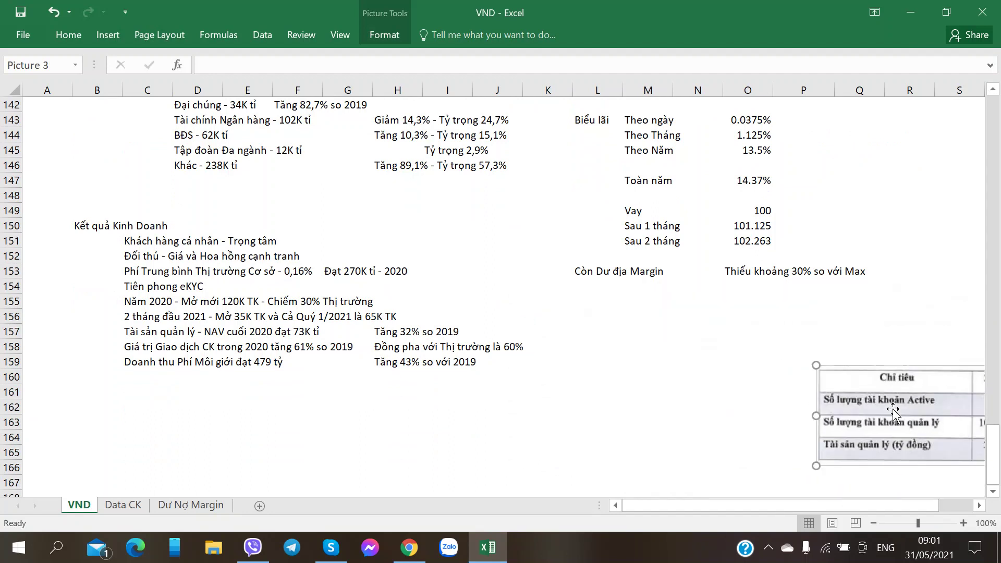
{"action": "left_click_drag", "start_coordinate": [964, 415], "coordinate": [656, 343]}
{"action": "left_click", "coordinate": [258, 421]}
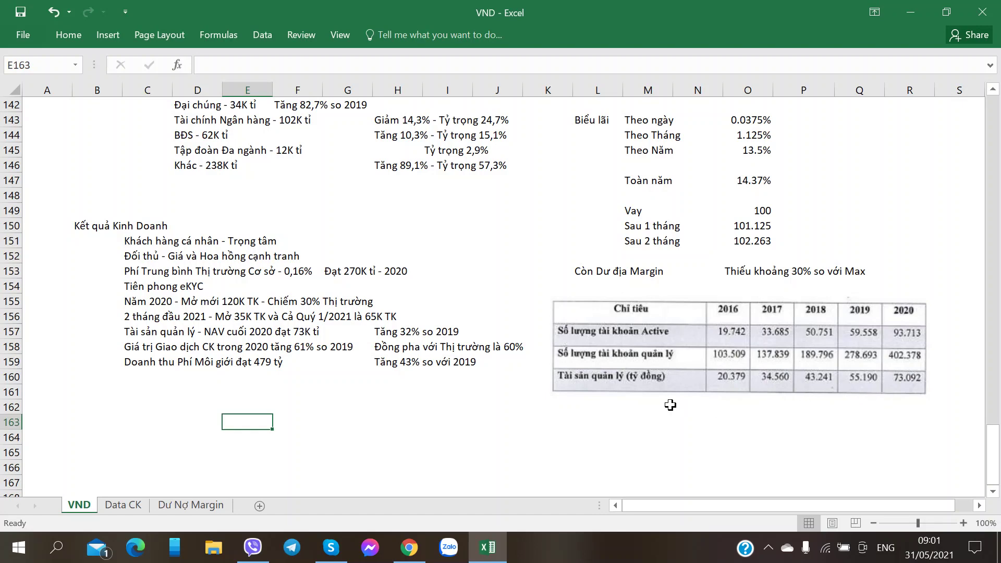
{"action": "left_click", "coordinate": [744, 364]}
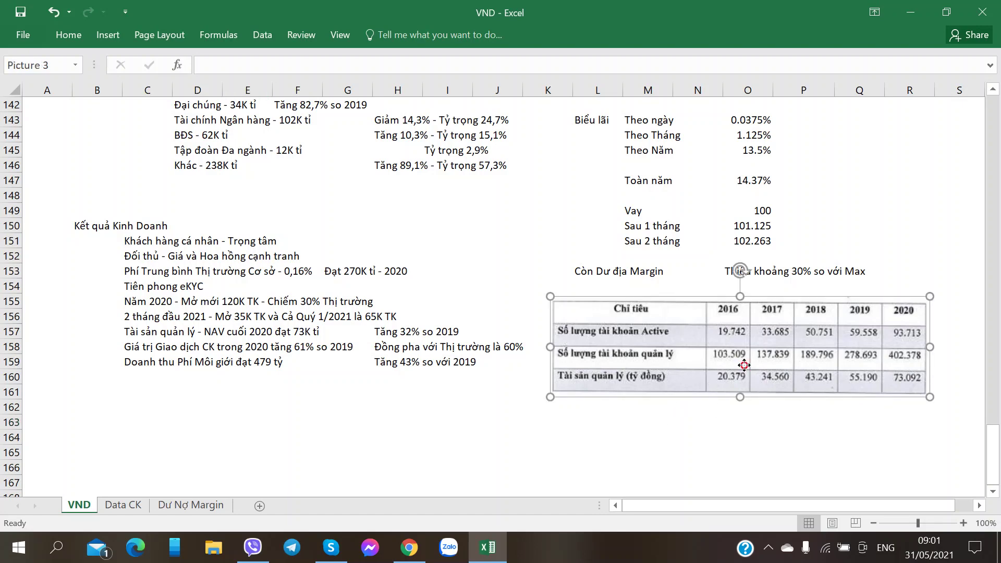
{"action": "left_click_drag", "start_coordinate": [744, 365], "coordinate": [738, 360]}
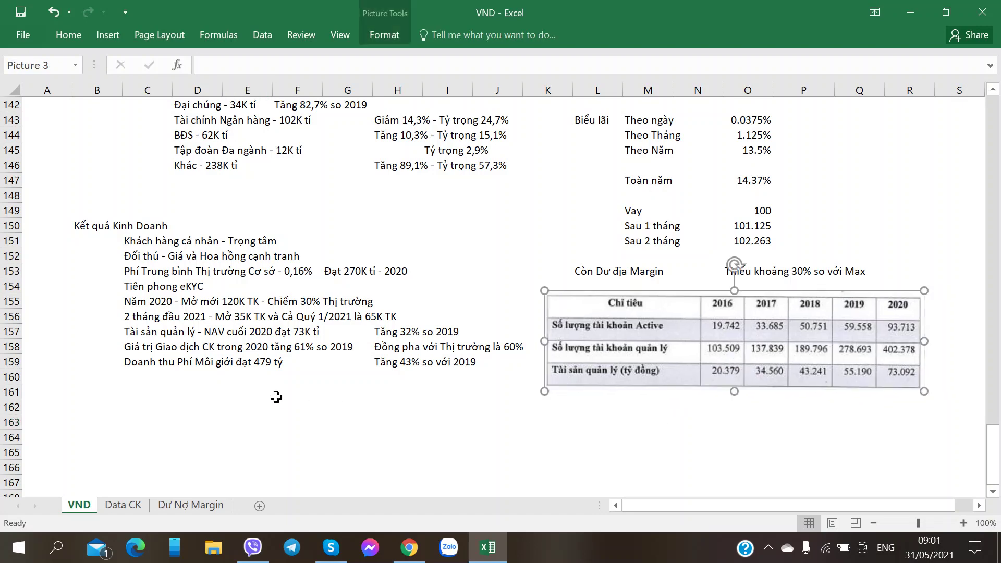
Consult the brokerage market share figures in the annual report PDF and enter the label "Thị phần" in C162 of the VND sheet
{"action": "left_click", "coordinate": [125, 402]}
{"action": "key", "text": "alt+Tab"}
{"action": "scroll", "coordinate": [139, 401], "scroll_direction": "down", "scroll_amount": 6}
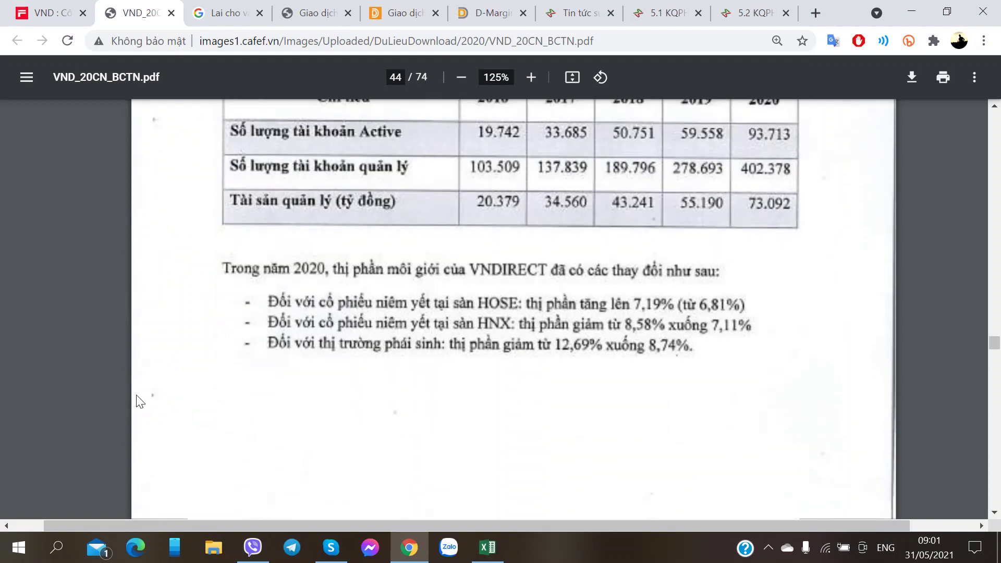
{"action": "key", "text": "alt+Tab"}
{"action": "key", "text": "alt+Tab"}
{"action": "scroll", "coordinate": [264, 343], "scroll_direction": "down", "scroll_amount": 1}
{"action": "scroll", "coordinate": [261, 339], "scroll_direction": "down", "scroll_amount": 10}
{"action": "scroll", "coordinate": [255, 336], "scroll_direction": "up", "scroll_amount": 7}
{"action": "key", "text": "alt+Tab"}
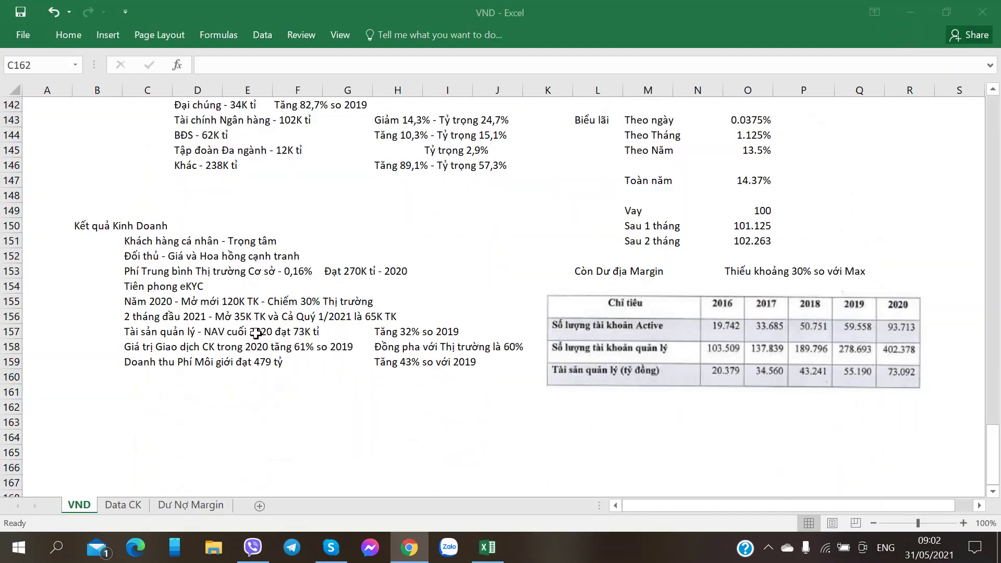
{"action": "type", "text": "Thị phần"}
{"action": "key", "text": "Tab"}
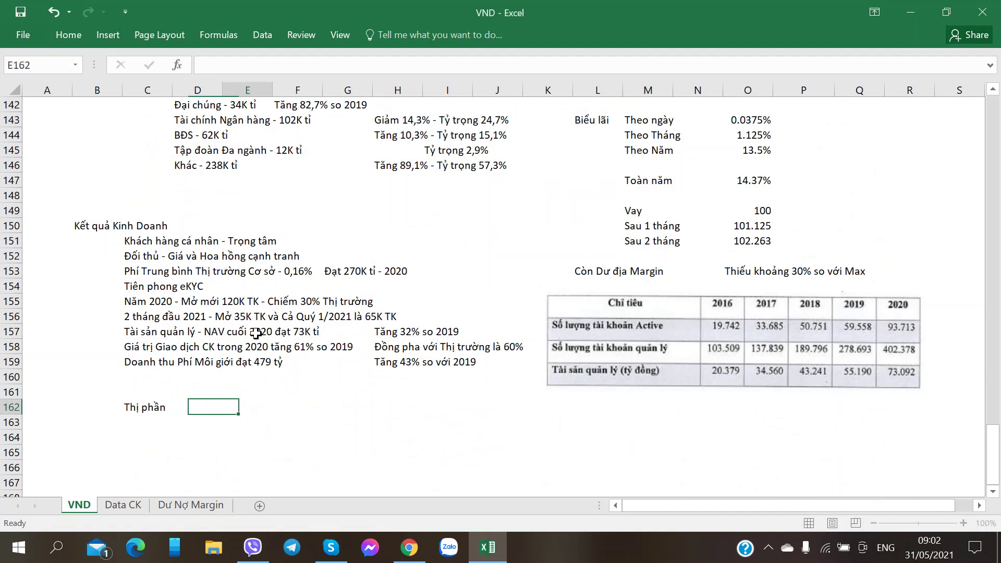
Add the HOSE market share from the report to row 162, with "HOSE" in E162 and 7.19% in F162
{"action": "key", "text": "alt+Tab"}
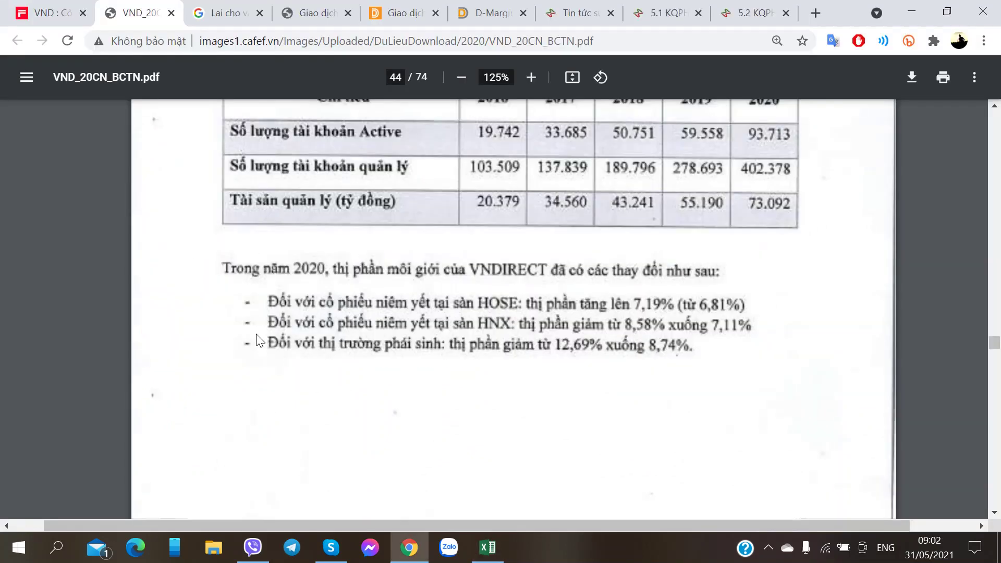
{"action": "key", "text": "alt+Tab"}
{"action": "key", "text": "Tab"}
{"action": "type", "text": "HÓ"}
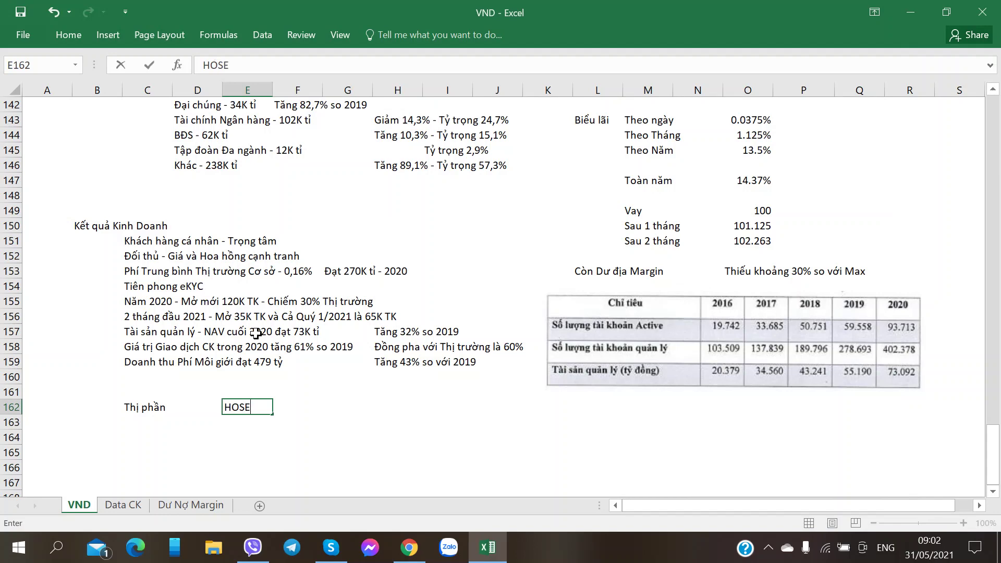
{"action": "key", "text": "Tab"}
{"action": "key", "text": "alt+Tab"}
{"action": "key", "text": "alt+Tab"}
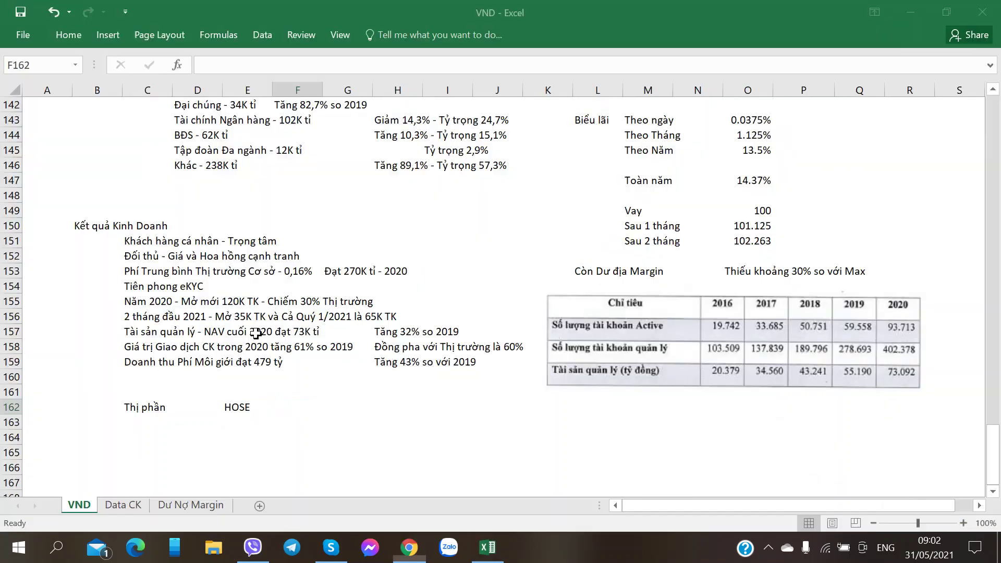
{"action": "type", "text": "7.19%"}
{"action": "key", "text": "Tab"}
{"action": "key", "text": "Tab"}
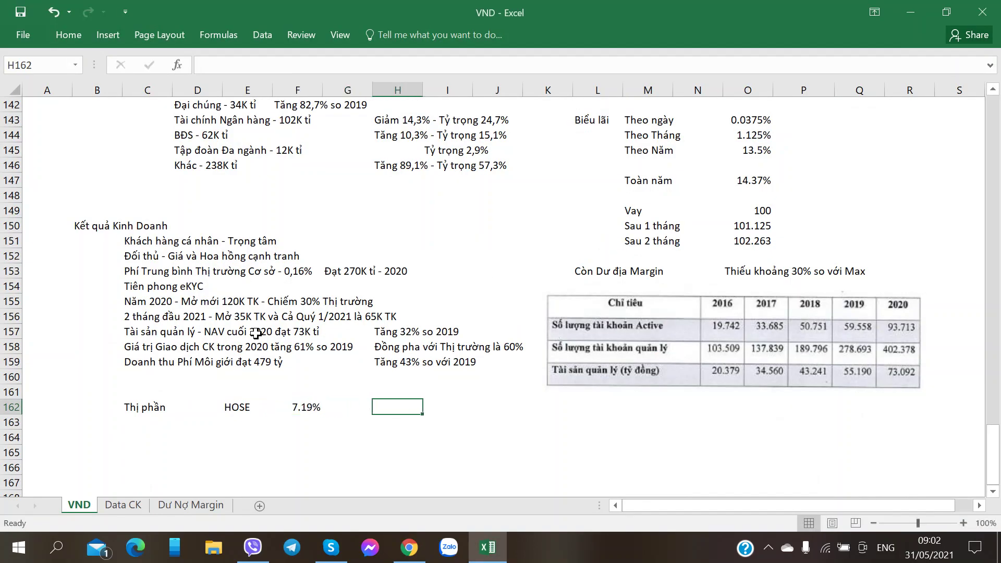
Enter the previous HOSE market share from the report as "từ 6,81%" in H162
{"action": "key", "text": "alt+Tab"}
{"action": "key", "text": "alt+Tab"}
{"action": "type", "text": "tu"}
{"action": "key", "text": "alt+Tab"}
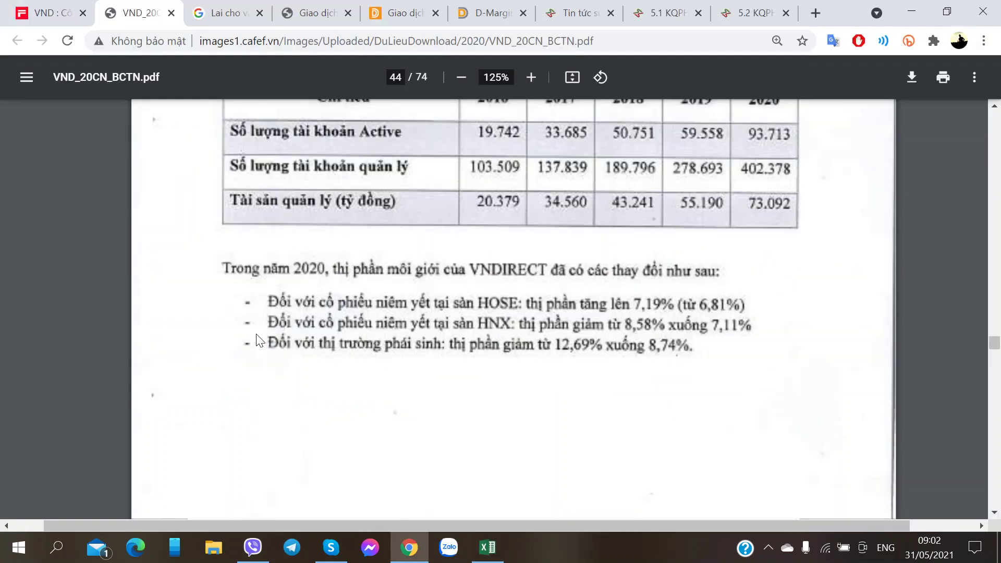
{"action": "key", "text": "alt+Tab"}
{"action": "type", "text": "6,81%"}
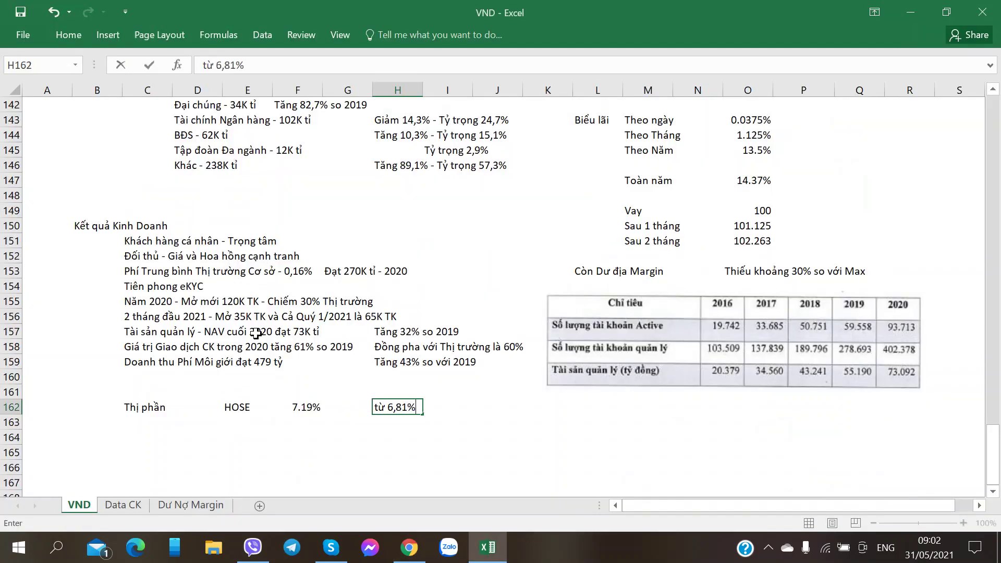
Add year headings above the market share figures, 2020 in F161 and 2019 in H161
{"action": "key", "text": "Left"}
{"action": "key", "text": "Left"}
{"action": "key", "text": "Up"}
{"action": "type", "text": "2020"}
{"action": "key", "text": "Right"}
{"action": "key", "text": "Right"}
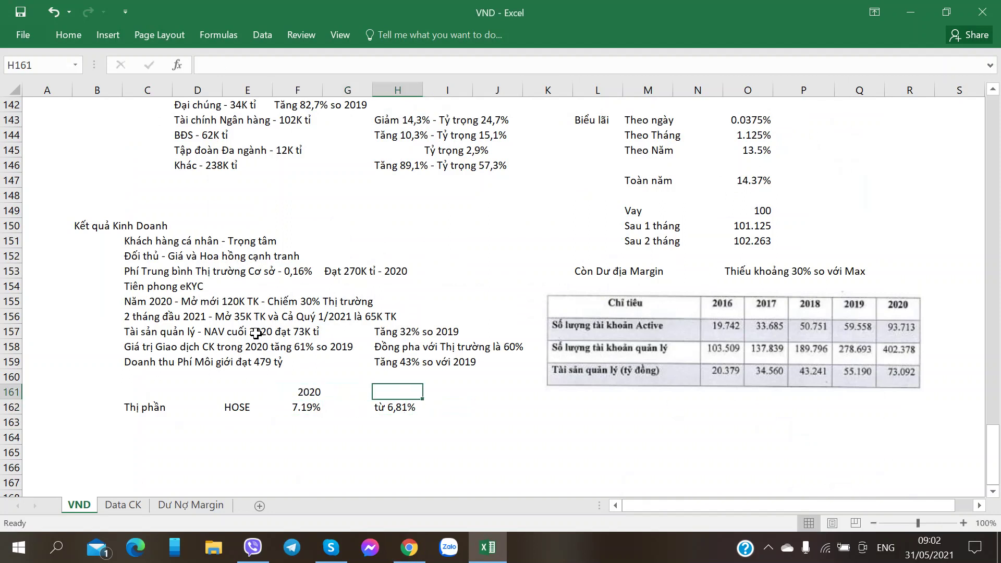
{"action": "type", "text": "2918"}
{"action": "key", "text": "Right"}
{"action": "key", "text": "Left"}
{"action": "type", "text": "2019"}
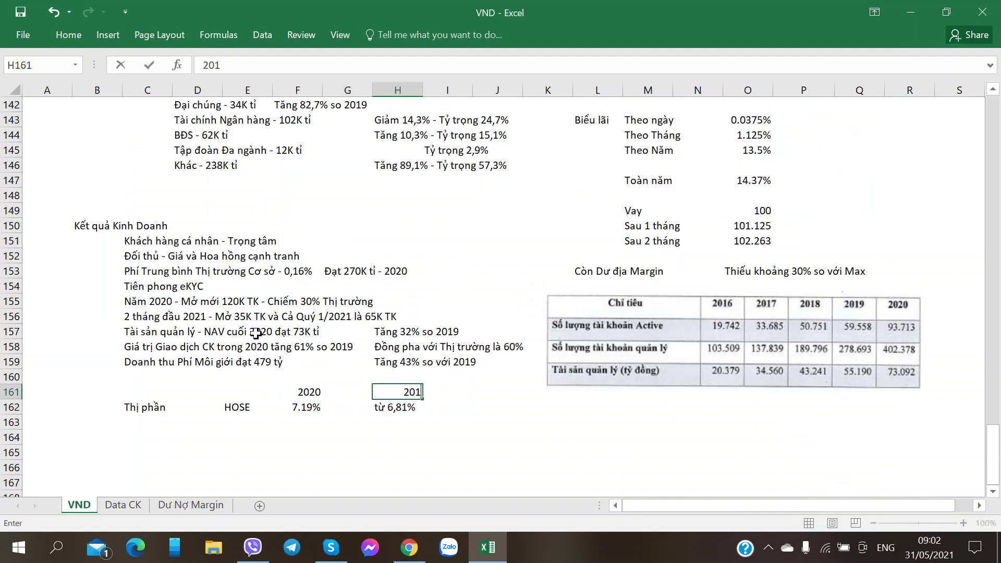
{"action": "key", "text": "Right"}
Enter the labels "HNX" in E163 and "UPCOM" in E164 beneath HOSE
{"action": "key", "text": "Down"}
{"action": "key", "text": "Left"}
{"action": "key", "text": "Left"}
{"action": "key", "text": "Left"}
{"action": "key", "text": "Left"}
{"action": "key", "text": "Left"}
{"action": "key", "text": "Down"}
{"action": "key", "text": "Right"}
{"action": "type", "text": "HNX"}
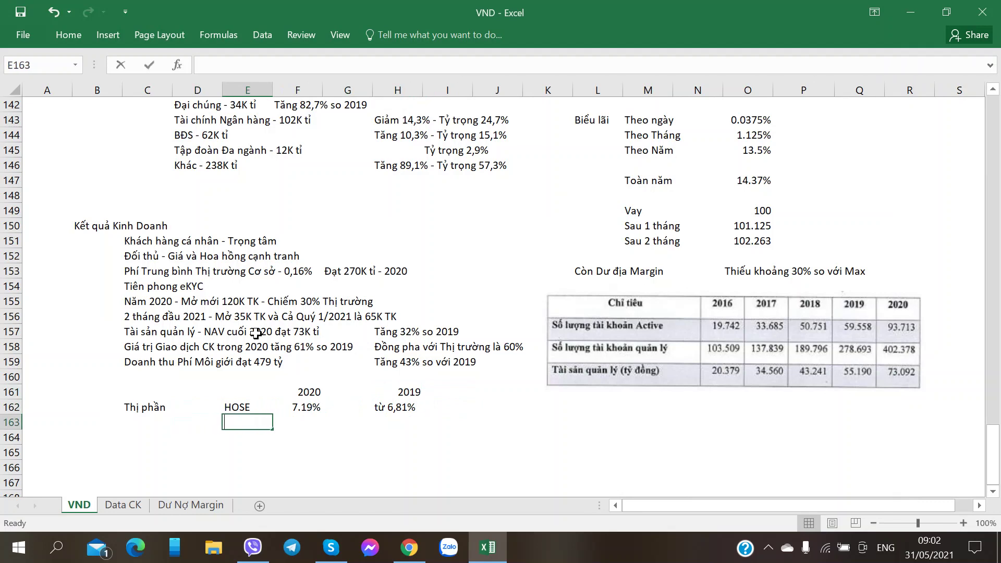
{"action": "key", "text": "Return"}
{"action": "type", "text": "UPCOM"}
{"action": "key", "text": "Up"}
Check the report's HNX market share and enter 8.58% in F163
{"action": "key", "text": "Right"}
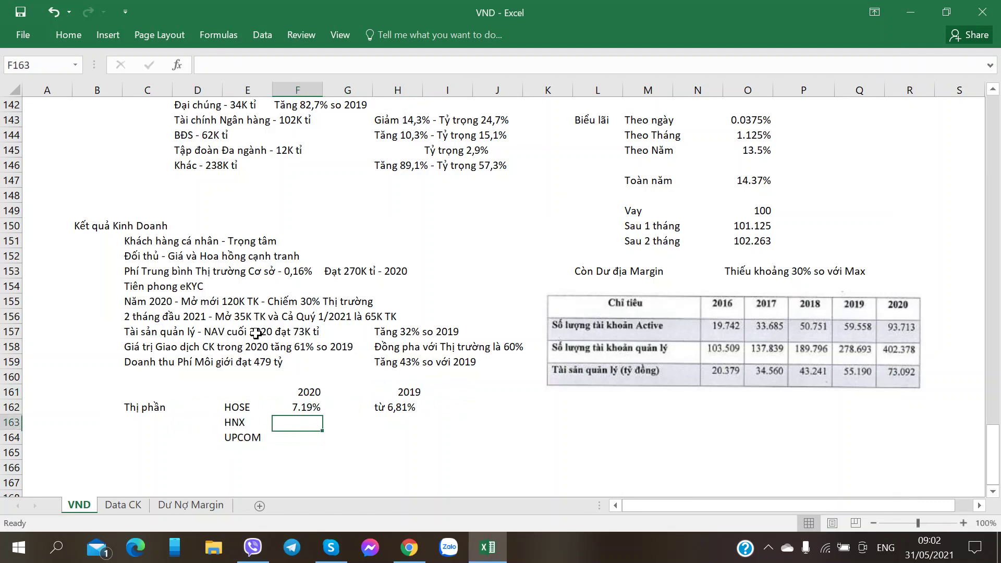
{"action": "key", "text": "alt+Tab"}
{"action": "key", "text": "alt+Tab"}
{"action": "type", "text": "8."}
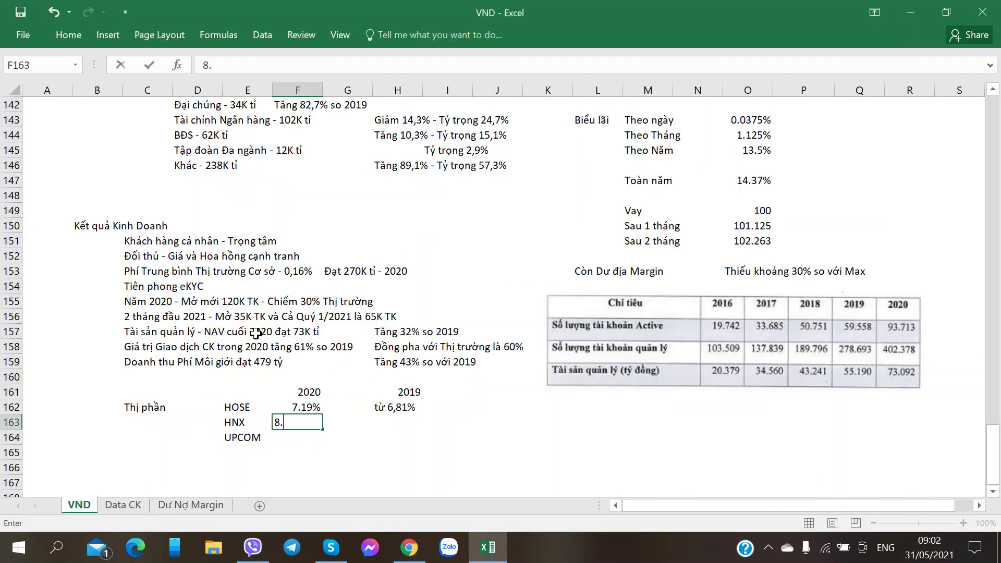
{"action": "type", "text": "58%"}
{"action": "key", "text": "Right"}
{"action": "key", "text": "Right"}
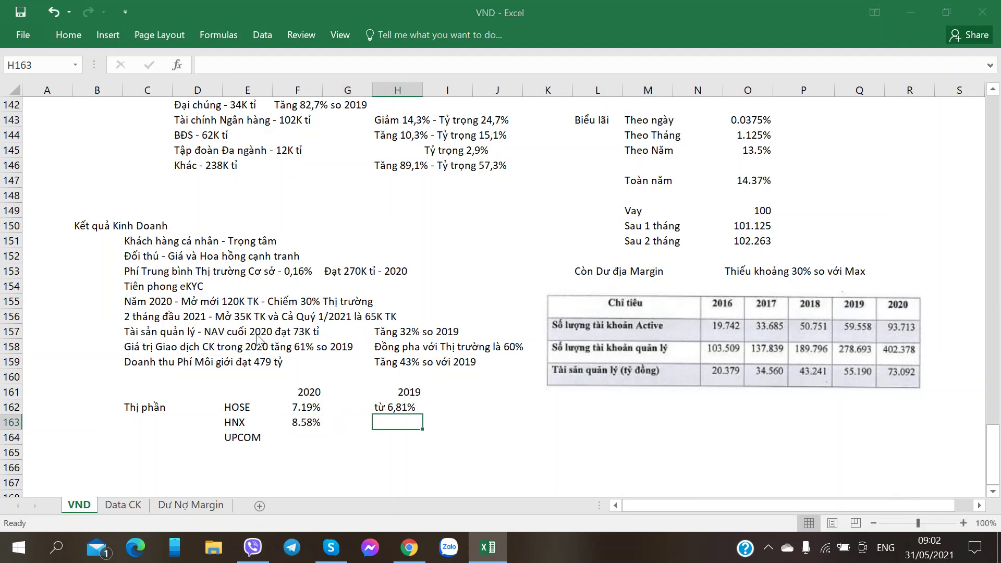
Enter the second HNX market share figure from the report as "từ 7,11%" in H163
{"action": "key", "text": "alt+Tab"}
{"action": "key", "text": "alt+Tab"}
{"action": "type", "text": "từ 7"}
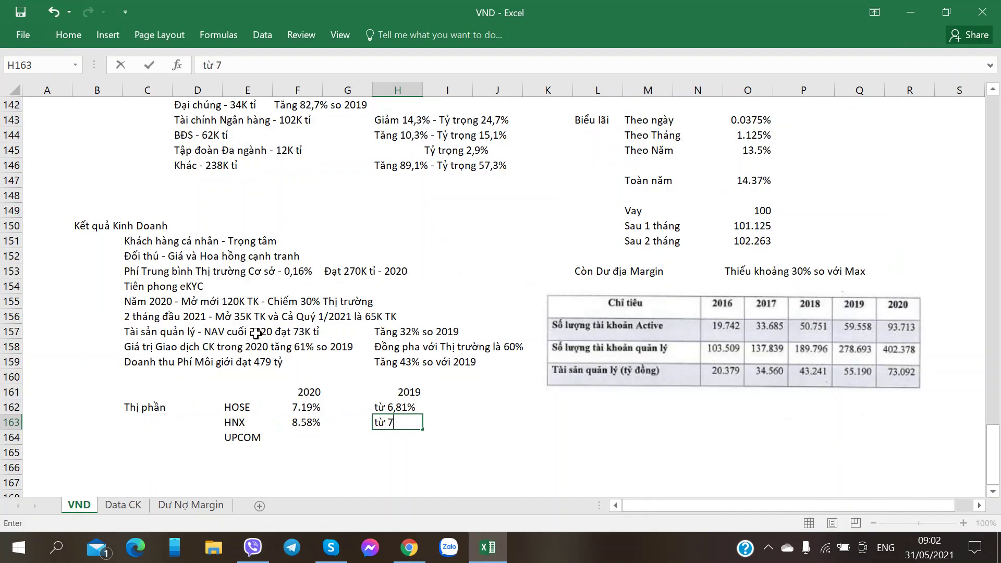
{"action": "type", "text": ",11%"}
{"action": "key", "text": "Up"}
{"action": "key", "text": "F2"}
{"action": "key", "text": "Left"}
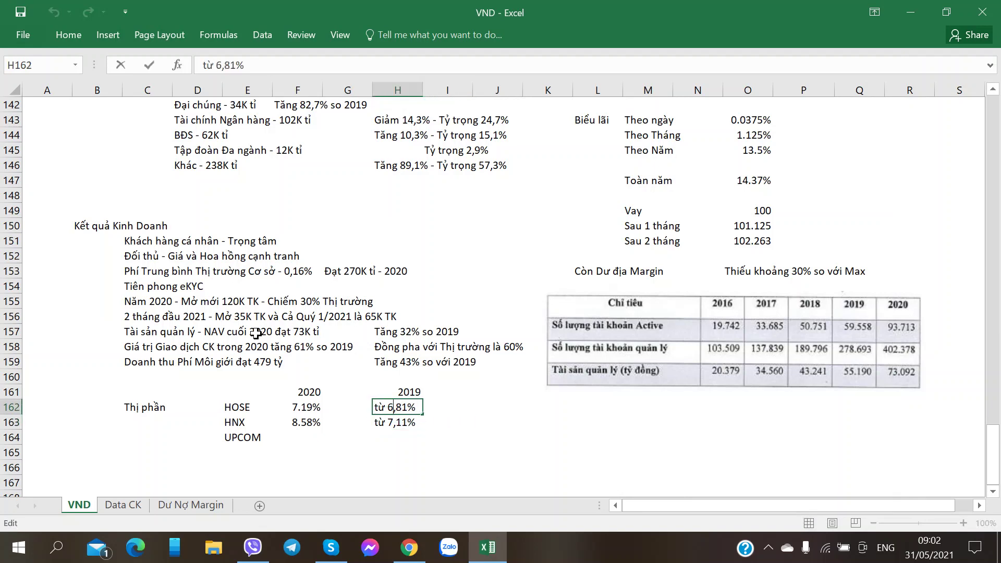
{"action": "key", "text": "Escape"}
Check the third market share item in the report and replace the UPCOM label in E164 with "Phái sinh"
{"action": "key", "text": "Down"}
{"action": "key", "text": "Down"}
{"action": "key", "text": "Left"}
{"action": "key", "text": "Left"}
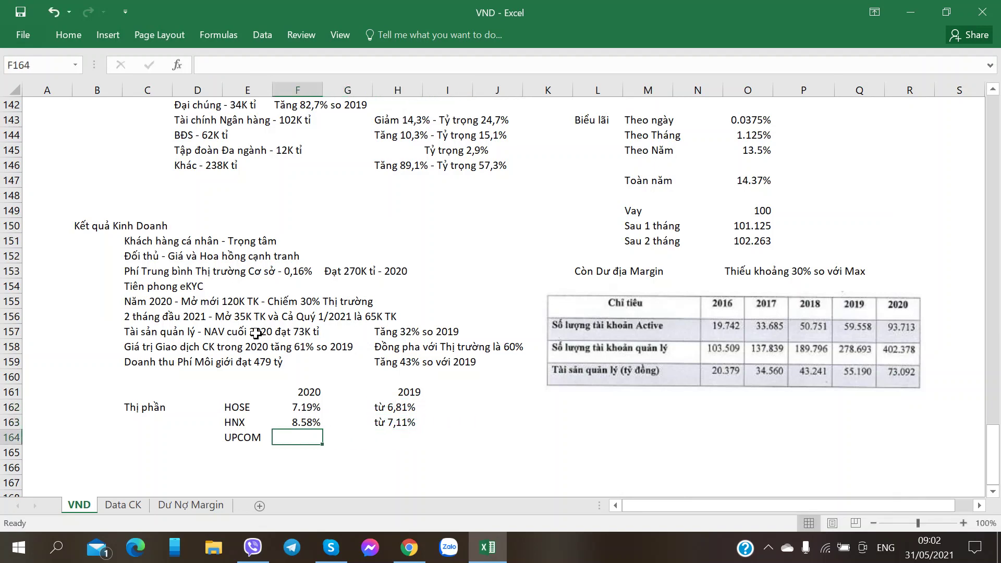
{"action": "key", "text": "alt+Tab"}
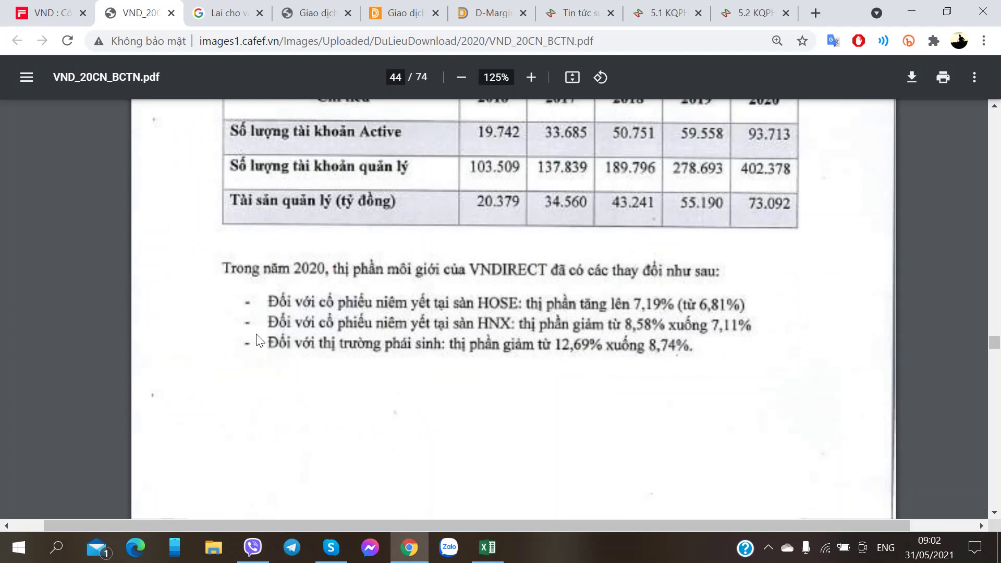
{"action": "key", "text": "alt+Tab"}
{"action": "type", "text": "P"}
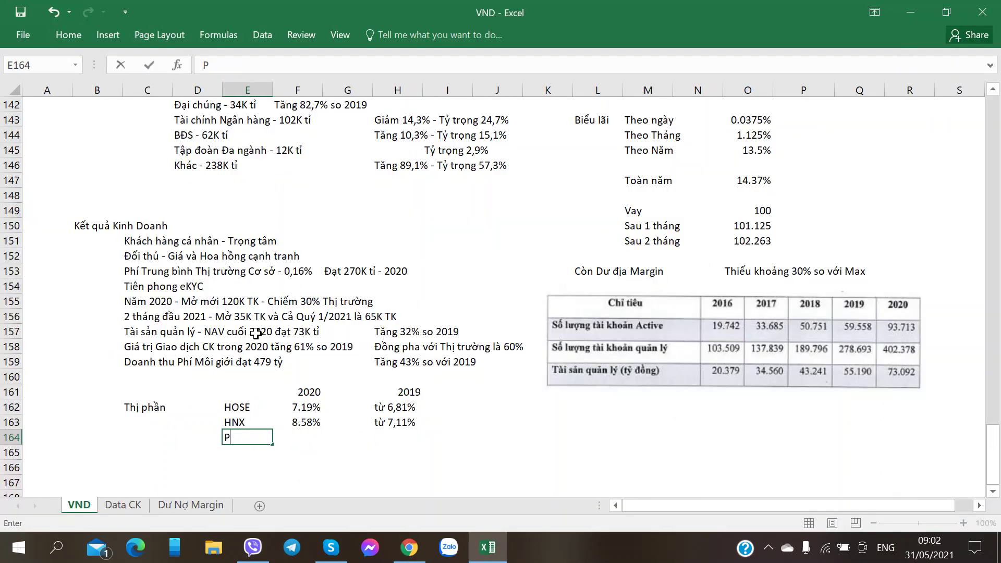
{"action": "type", "text": "hái sinh"}
{"action": "key", "text": "Tab"}
{"action": "key", "text": "Tab"}
Enter the derivatives market share of 12.69% from the report in F164
{"action": "key", "text": "alt+Tab"}
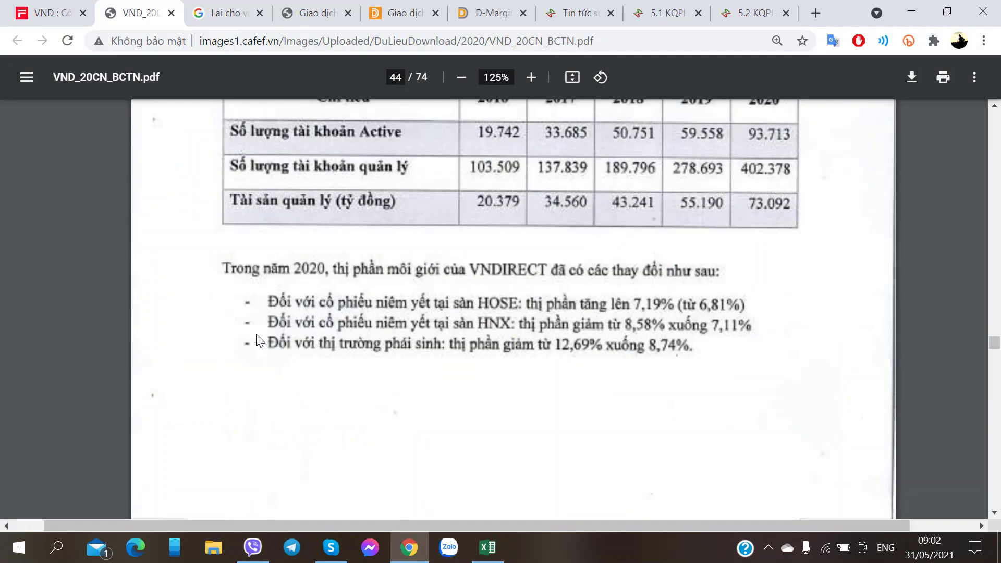
{"action": "key", "text": "alt+Tab"}
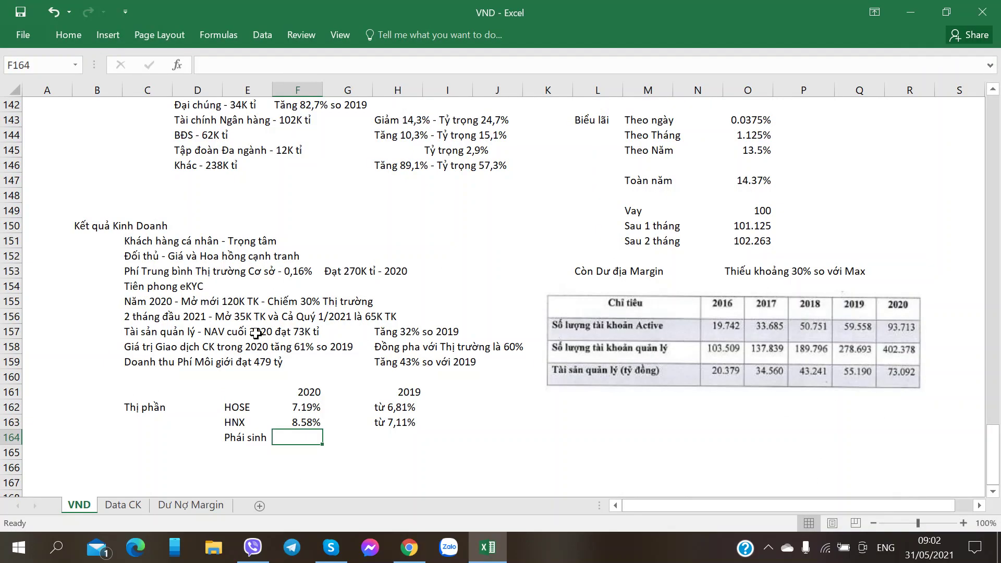
{"action": "key", "text": "alt+Tab"}
{"action": "key", "text": "alt+Tab"}
{"action": "type", "text": "12.69"}
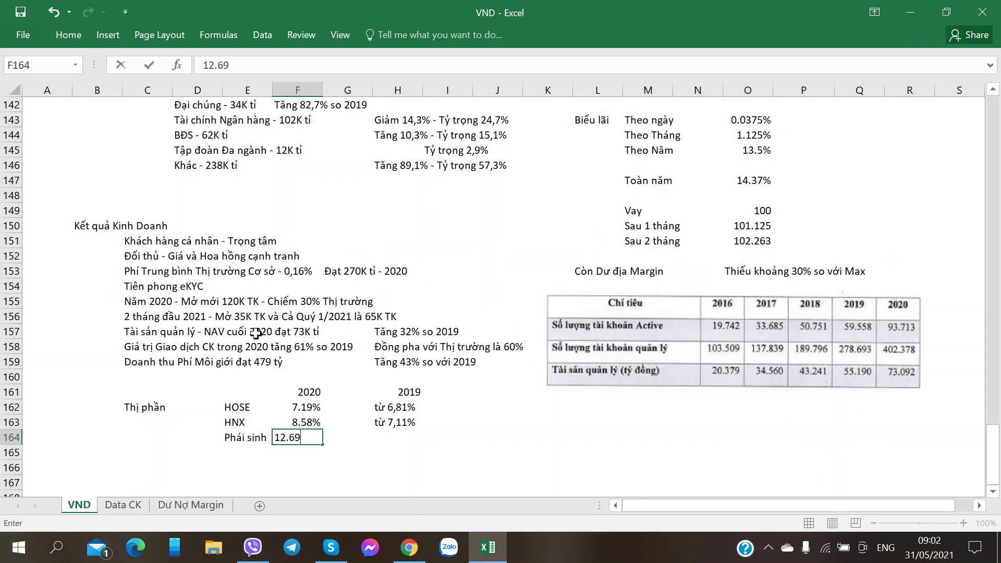
{"action": "type", "text": "%"}
{"action": "key", "text": "Tab"}
{"action": "key", "text": "Tab"}
Enter the reduced derivatives market share from the report as "xuống 8,74%" in H164
{"action": "key", "text": "alt+Tab"}
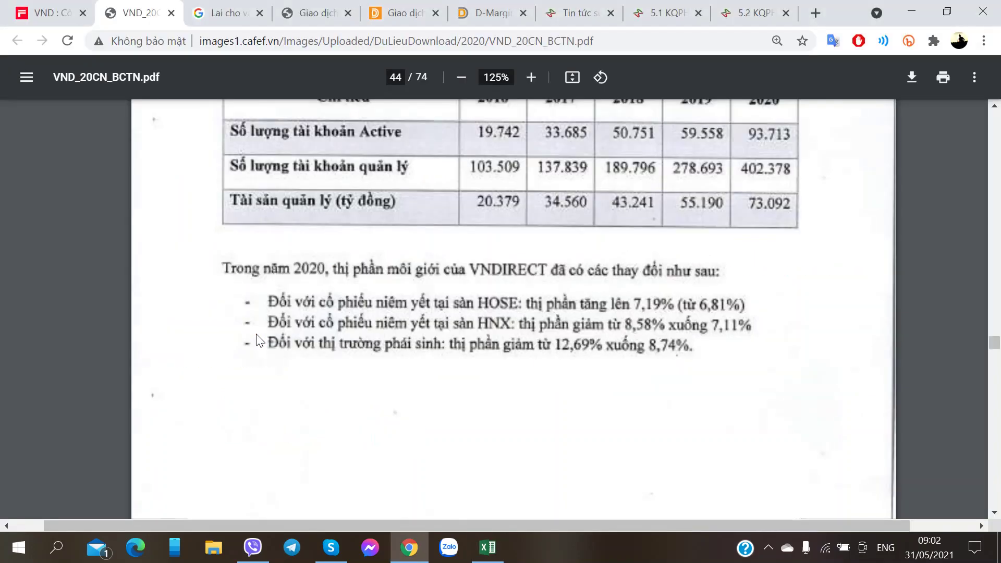
{"action": "key", "text": "alt+Tab"}
{"action": "key", "text": "alt+Tab"}
{"action": "key", "text": "alt+Tab"}
{"action": "key", "text": "alt+Tab"}
{"action": "key", "text": "alt+Tab"}
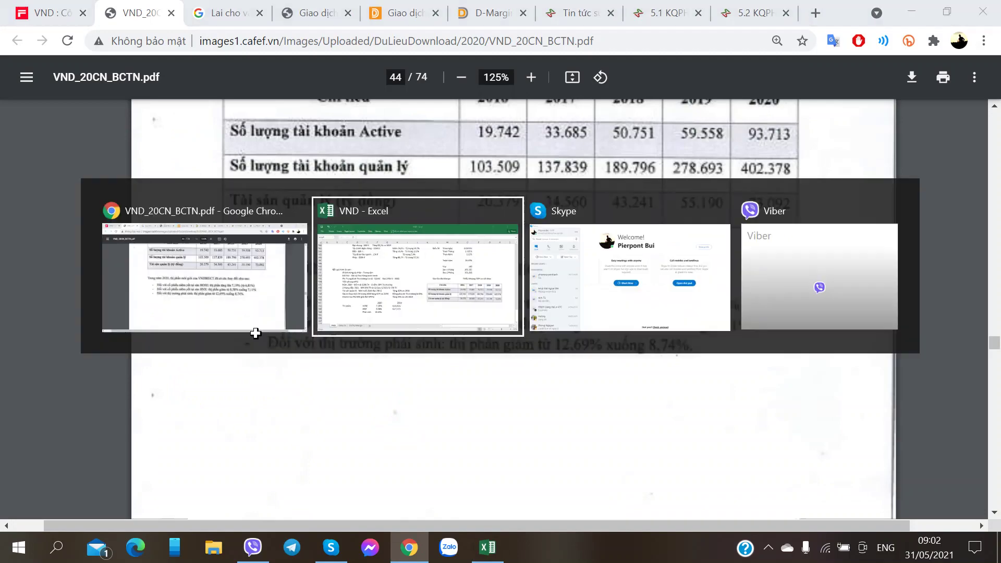
{"action": "type", "text": "xuốn"}
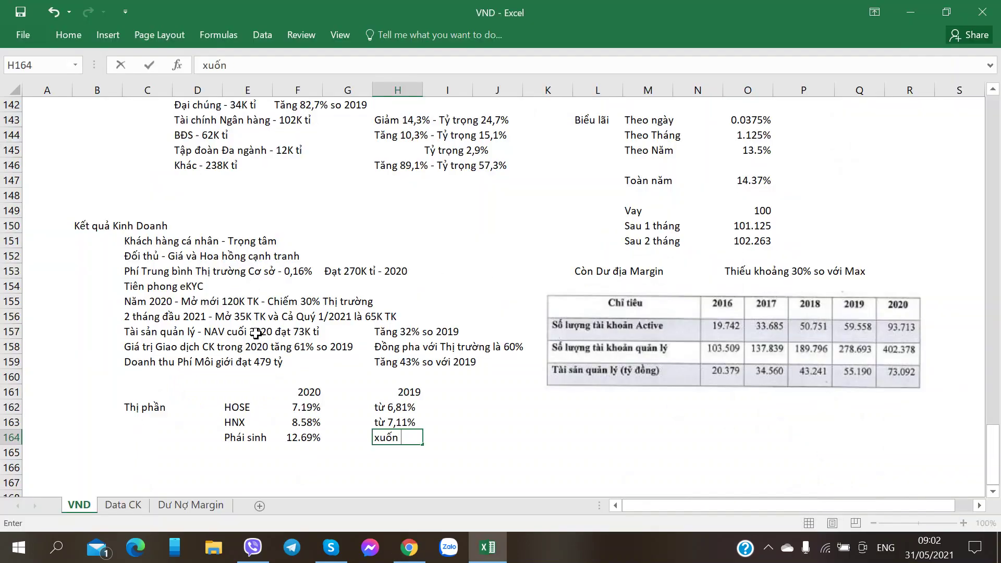
{"action": "type", "text": "g"}
{"action": "key", "text": "alt+Tab"}
{"action": "key", "text": "alt+Tab"}
{"action": "type", "text": "8,74%"}
{"action": "key", "text": "Return"}
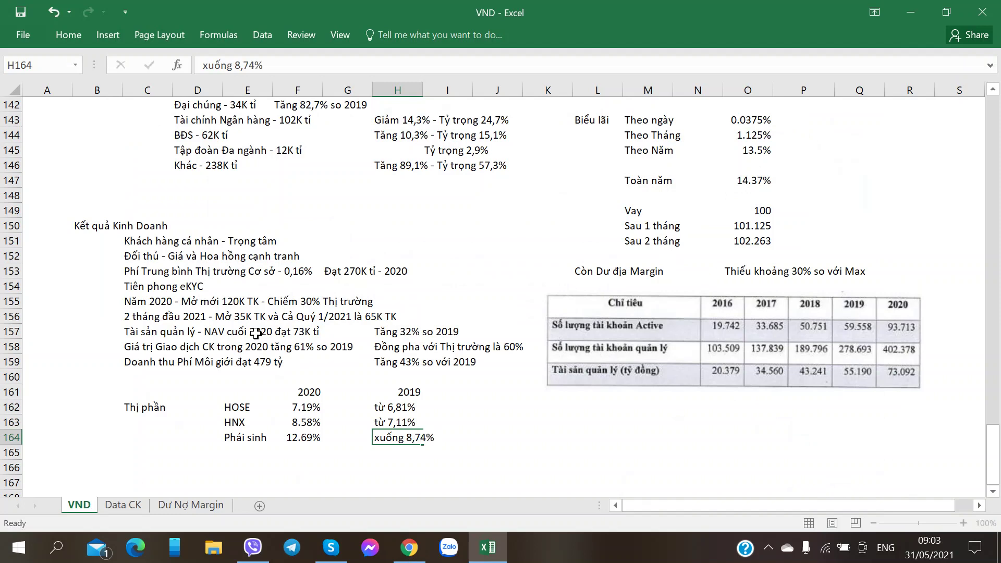
Switch to the annual report PDF and review the account table and market share changes on page 44 and the pages around it
{"action": "key", "text": "alt+Tab"}
{"action": "scroll", "coordinate": [221, 288], "scroll_direction": "down", "scroll_amount": 10}
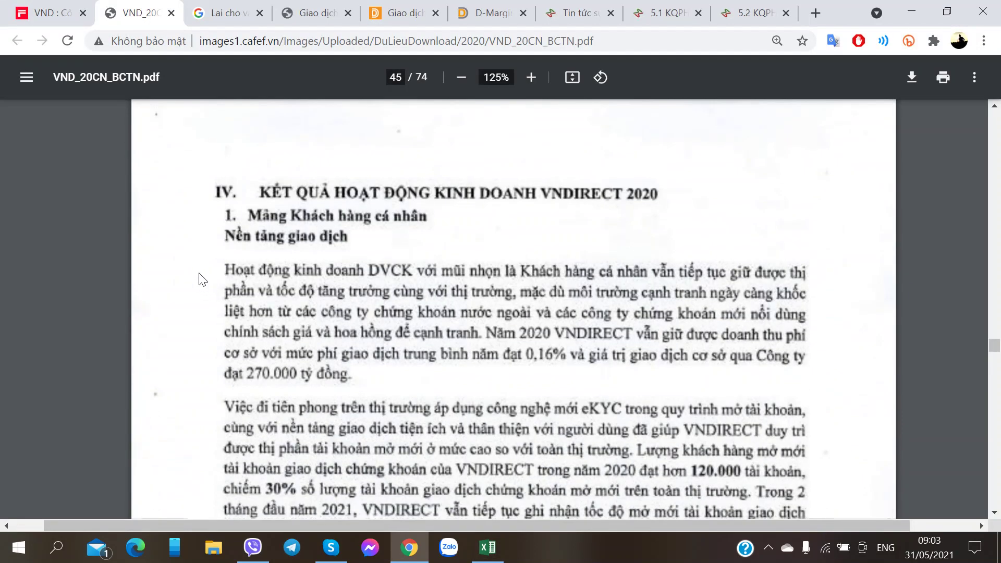
{"action": "scroll", "coordinate": [203, 280], "scroll_direction": "up", "scroll_amount": 3}
{"action": "scroll", "coordinate": [202, 280], "scroll_direction": "down", "scroll_amount": 13}
{"action": "scroll", "coordinate": [202, 280], "scroll_direction": "up", "scroll_amount": 2}
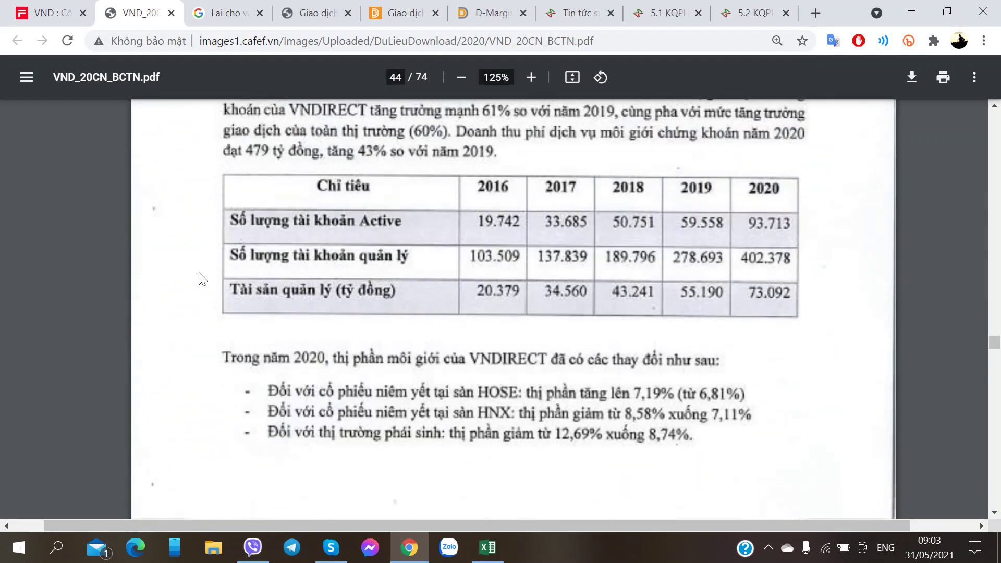
{"action": "scroll", "coordinate": [202, 280], "scroll_direction": "down", "scroll_amount": 2}
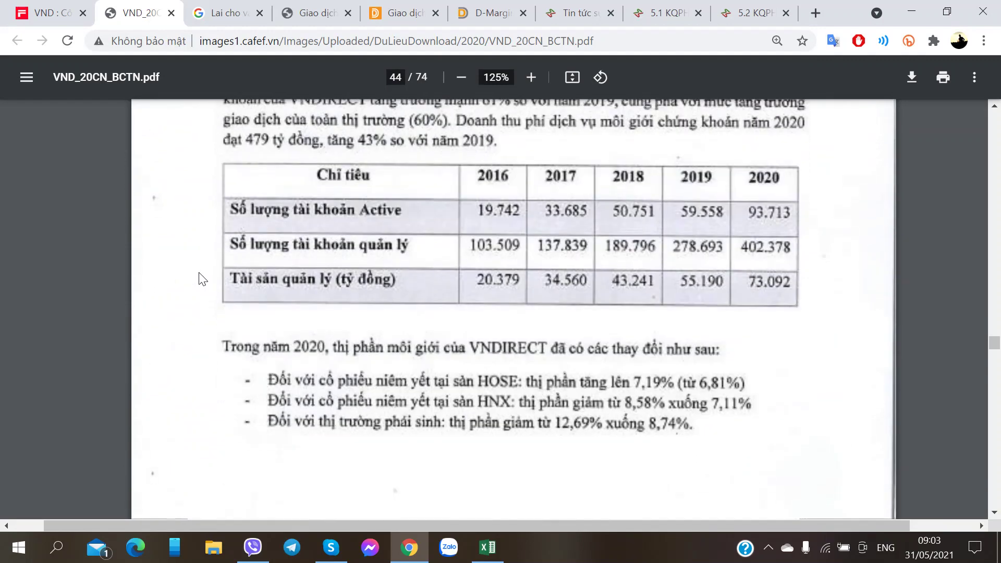
{"action": "scroll", "coordinate": [202, 280], "scroll_direction": "up", "scroll_amount": 4}
{"action": "scroll", "coordinate": [202, 280], "scroll_direction": "down", "scroll_amount": 4}
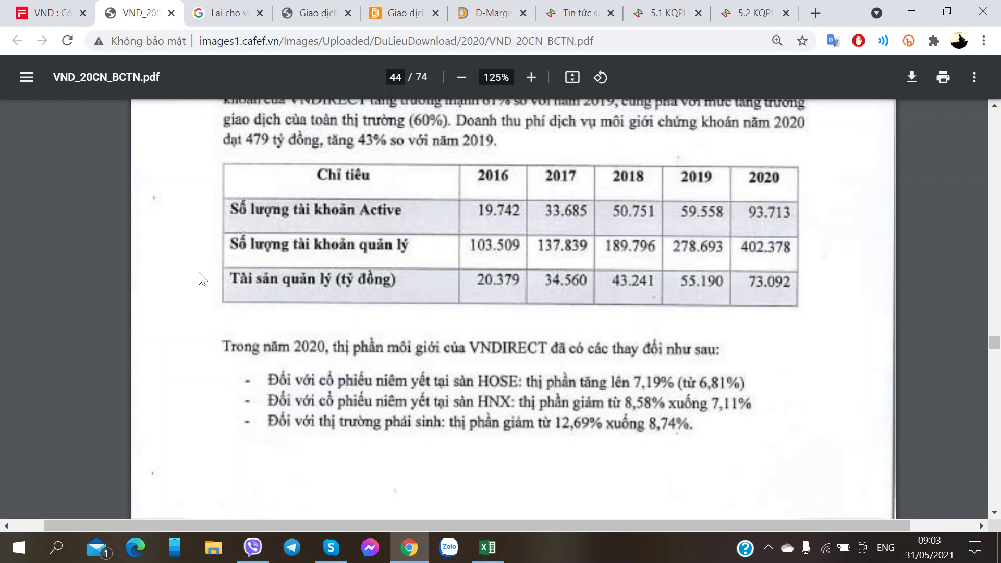